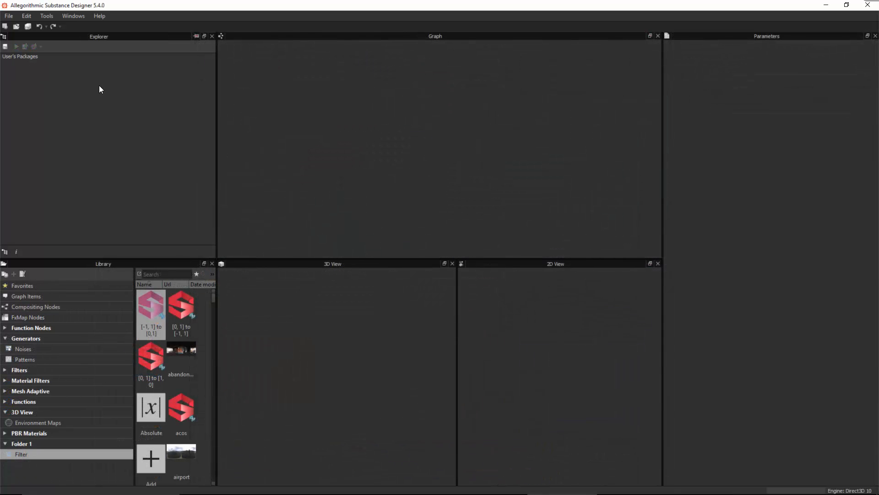
Create a new substance graph named Metal from the Physically Based (Metallic/Roughness) template.
click(9, 17)
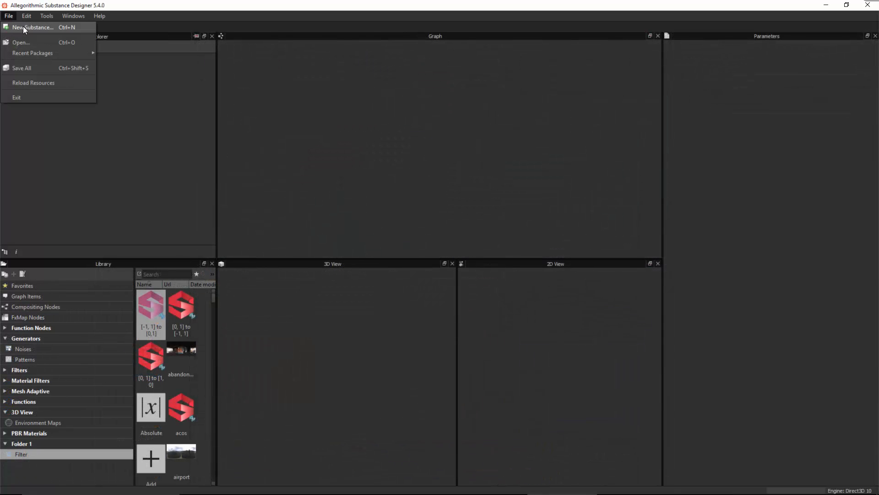
click(22, 27)
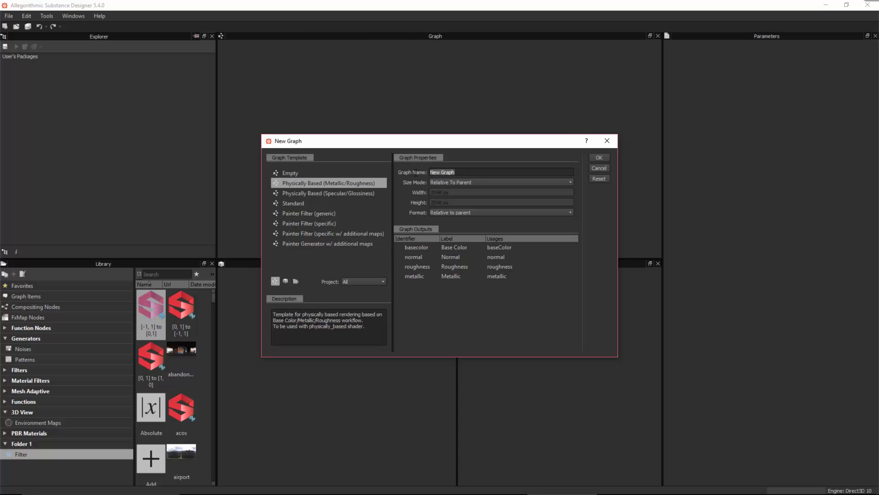
text(Metal)
click(603, 157)
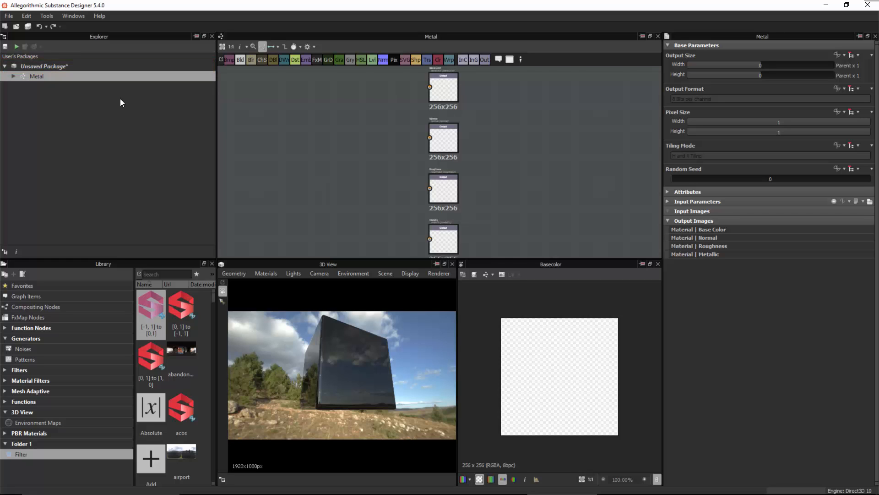
Save the unsaved package containing the Metal graph to the Desktop as Metal.sbs.
click(56, 67)
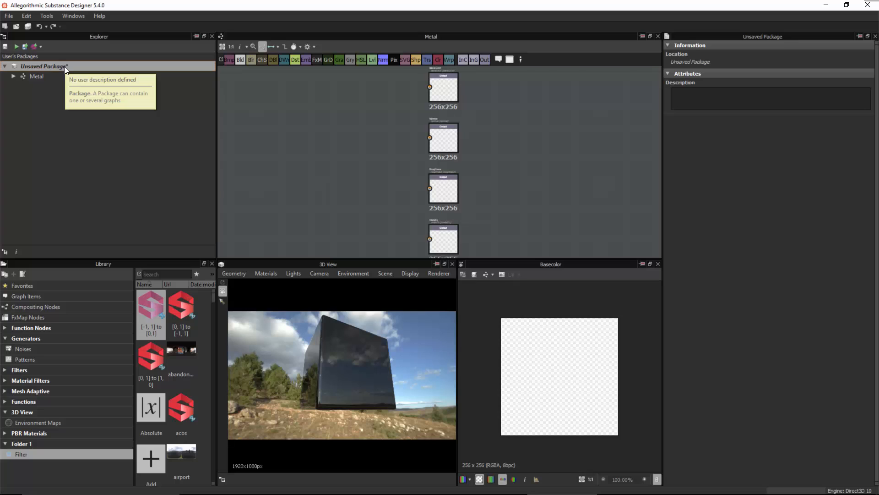
click(36, 79)
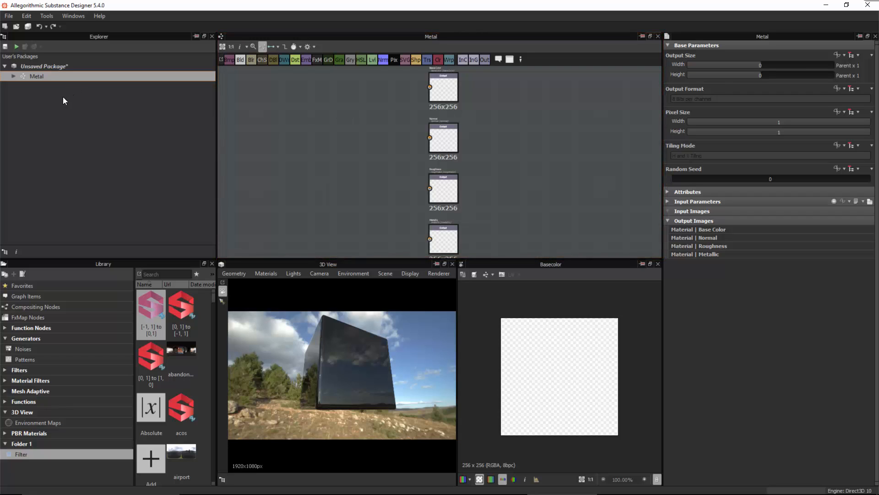
click(56, 67)
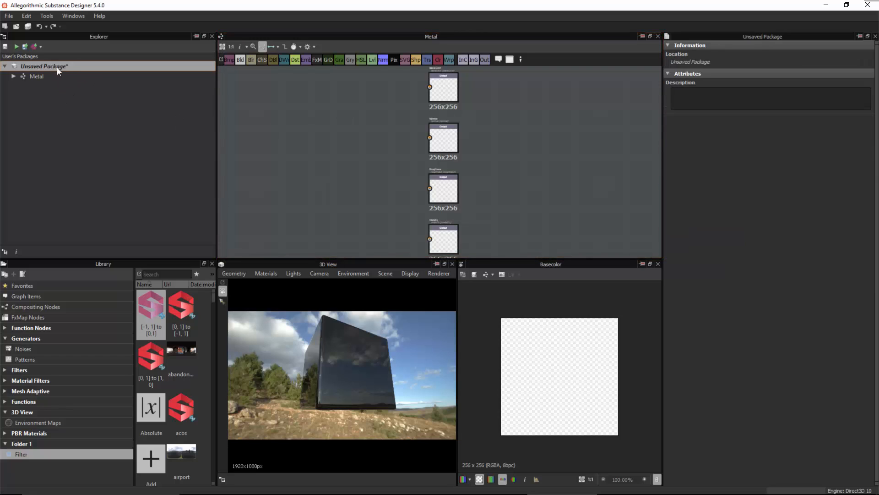
click(6, 46)
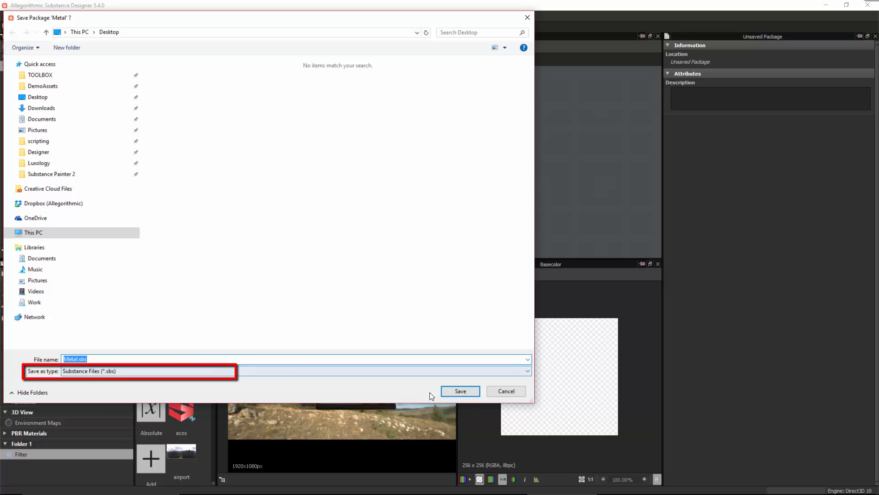
click(451, 391)
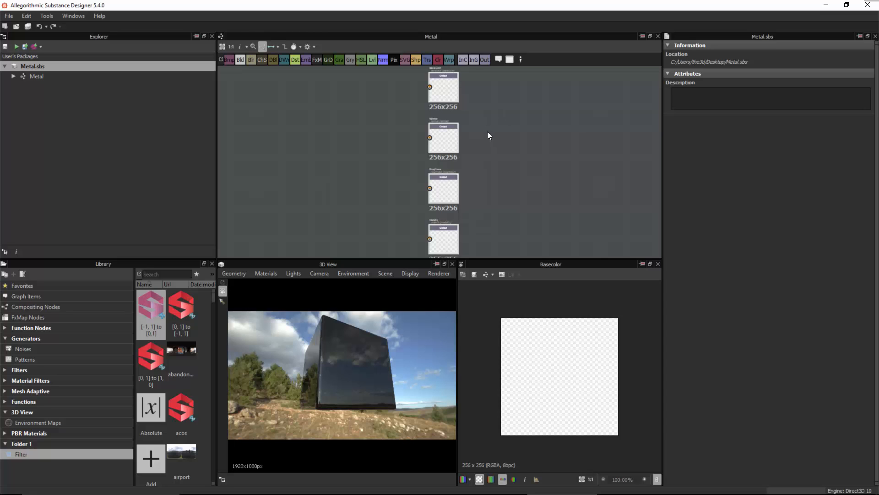
Reset the 3D view's camera and choose Rounded Cube as its preview geometry.
middle_drag(488, 130, 569, 125)
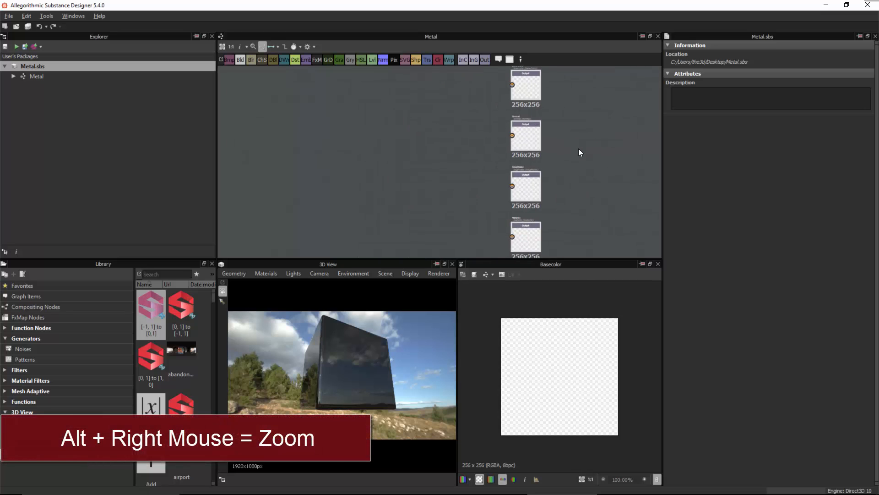
mouse_move(579, 149)
alt+right_down()
mouse_move(549, 114)
mouse_move(609, 210)
mouse_move(569, 136)
mouse_move(591, 137)
alt+right_up()
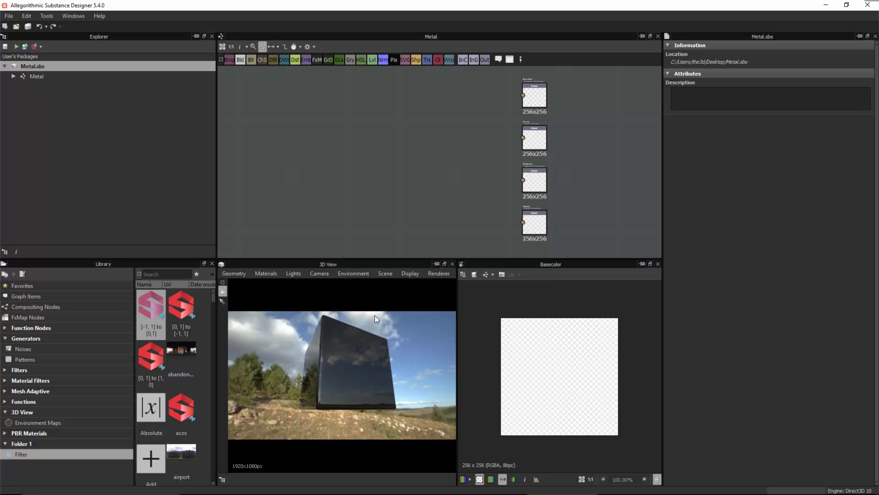
click(320, 273)
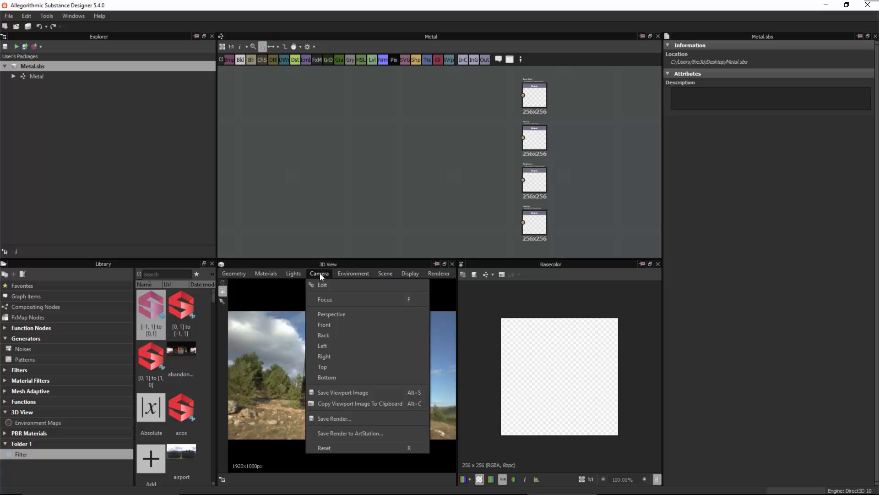
click(324, 447)
drag(370, 391, 378, 376)
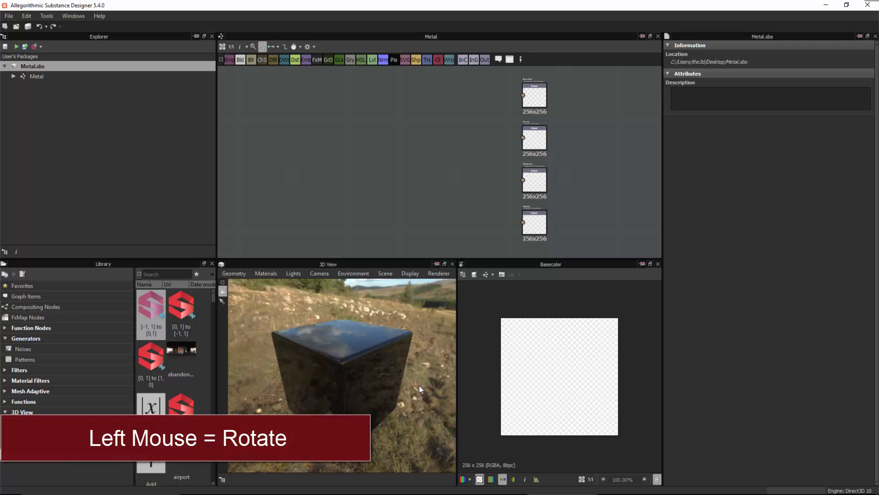
drag(420, 386, 385, 351)
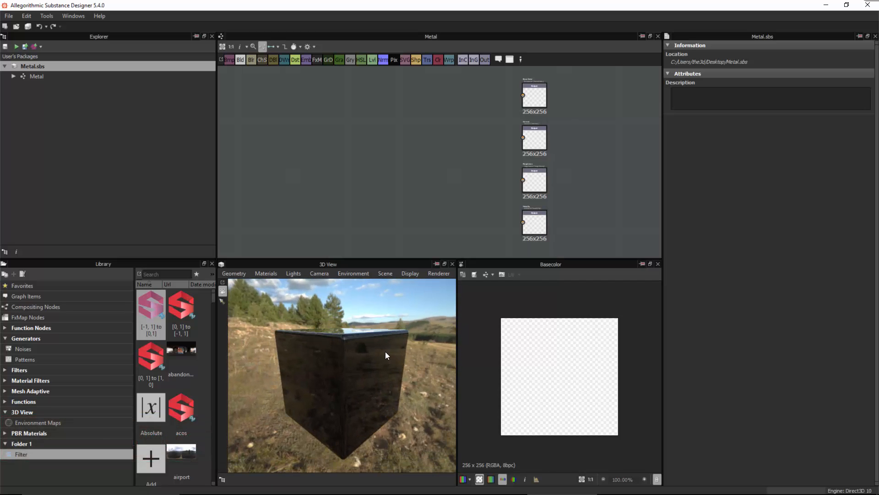
mouse_move(397, 351)
right_down()
mouse_move(411, 392)
mouse_move(375, 342)
mouse_move(419, 428)
mouse_move(386, 301)
mouse_move(403, 371)
mouse_move(400, 353)
right_up()
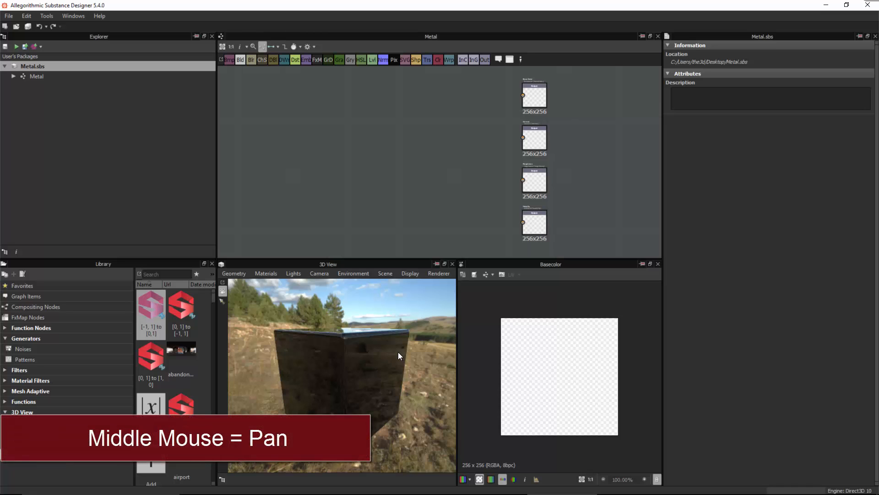
mouse_move(397, 352)
middle_down()
mouse_move(364, 334)
mouse_move(441, 358)
mouse_move(353, 347)
mouse_move(405, 333)
mouse_move(407, 348)
mouse_move(397, 343)
middle_up()
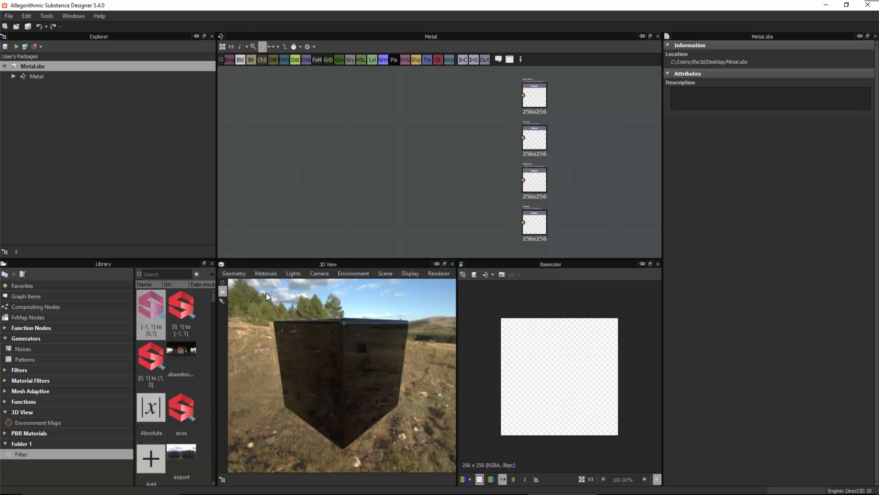
click(234, 274)
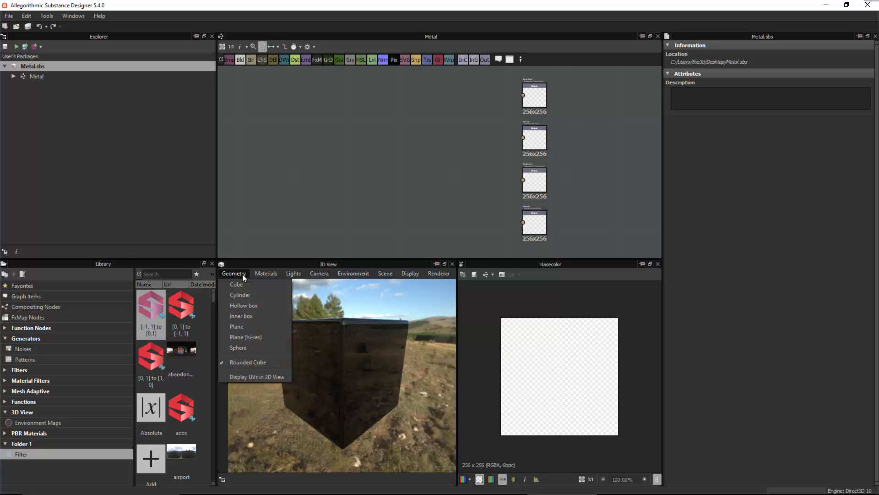
click(268, 361)
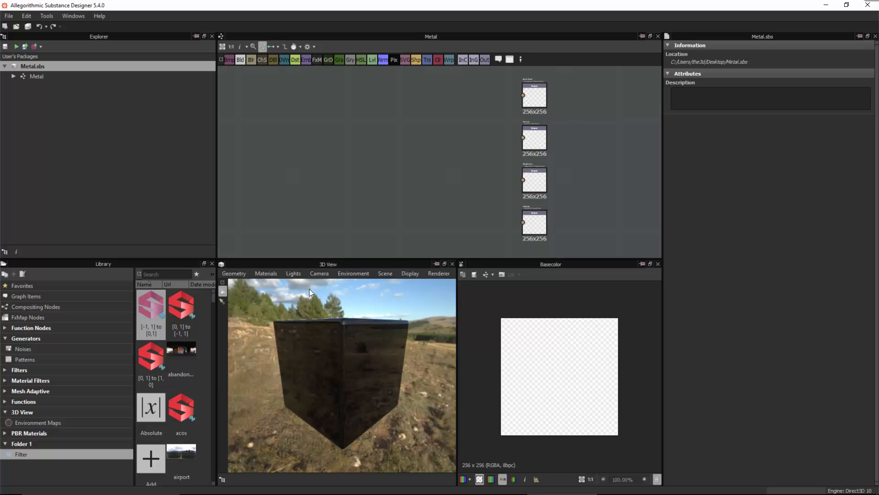
Examine the shader definitions available for the 3D view's default material, including the physically_metallic_roughness options.
click(275, 277)
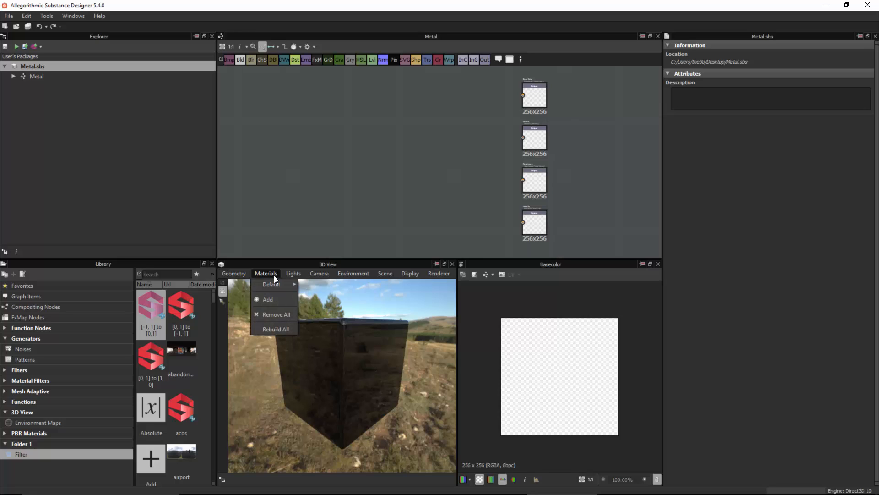
mouse_move(274, 285)
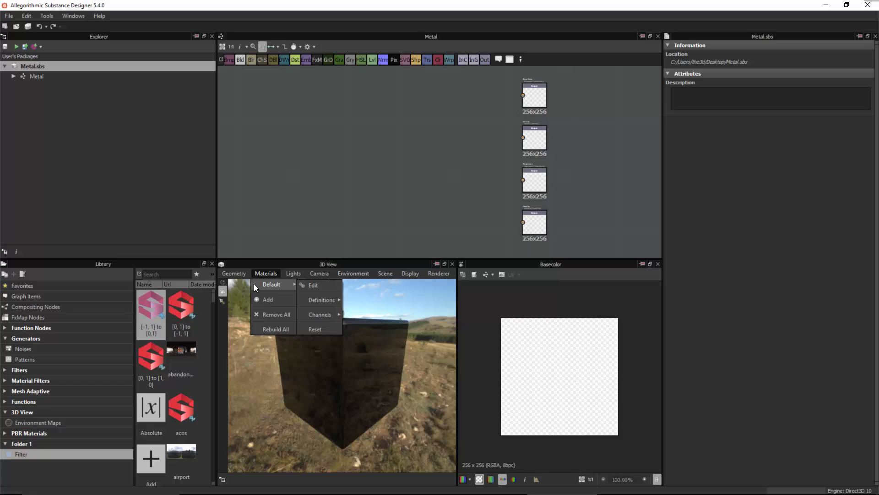
click(268, 374)
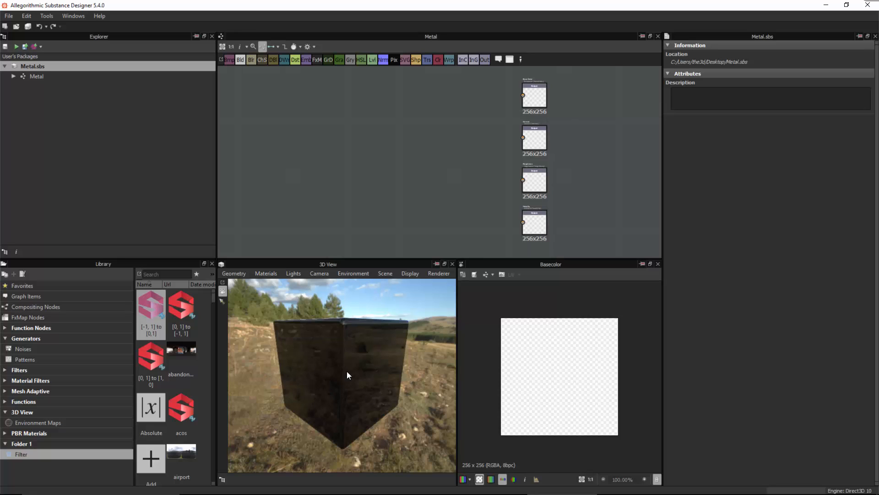
click(262, 271)
mouse_move(264, 283)
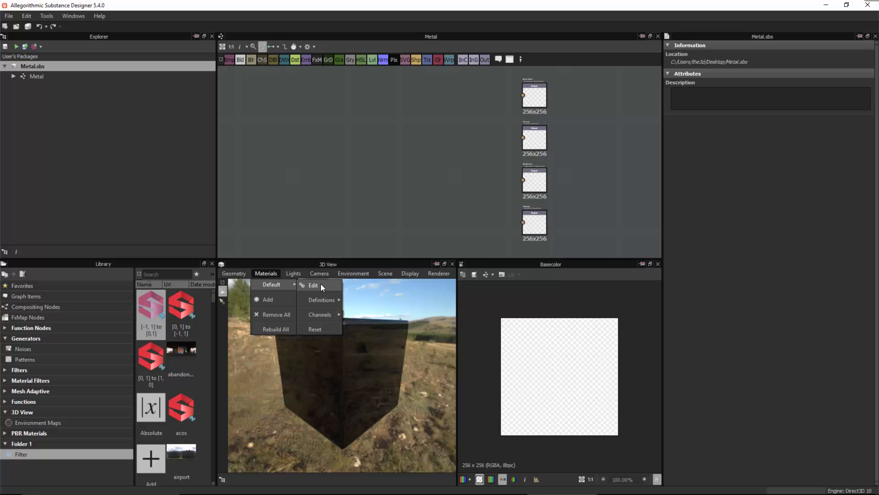
mouse_move(323, 302)
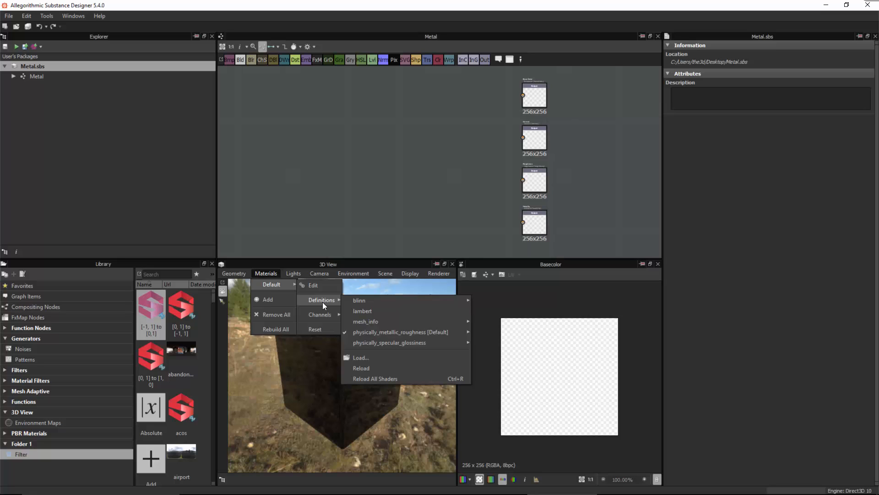
mouse_move(367, 334)
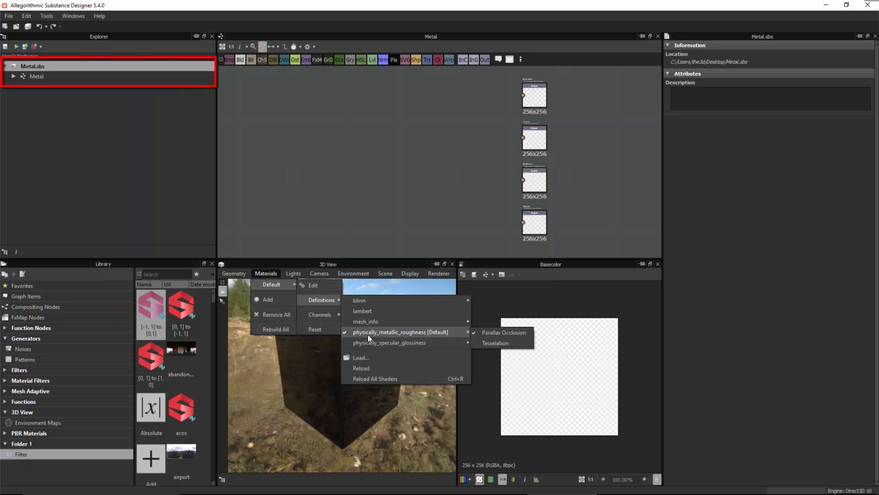
click(409, 375)
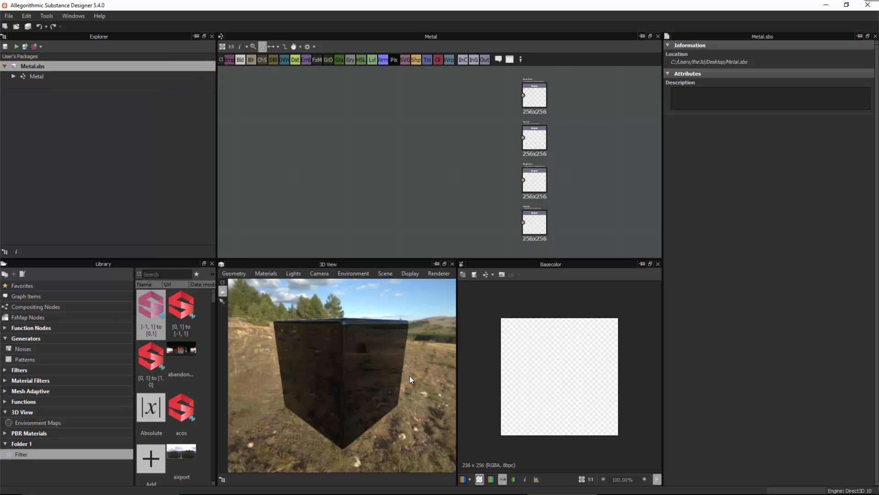
click(267, 272)
mouse_move(266, 284)
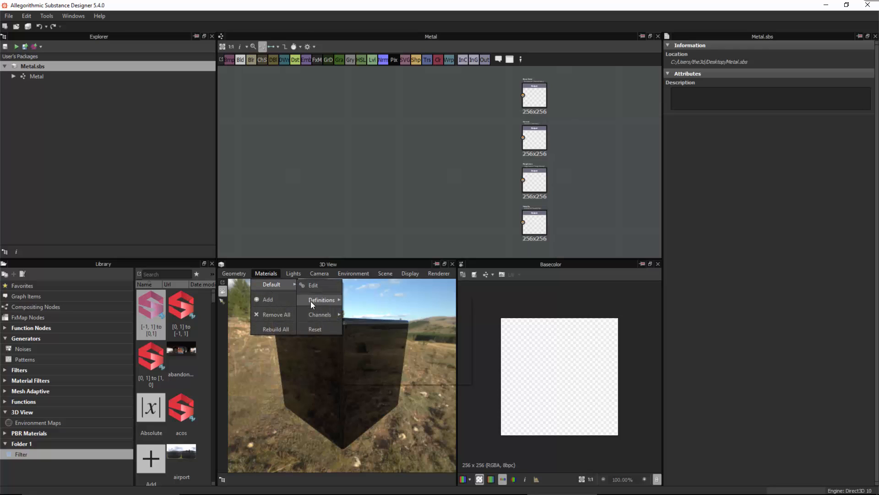
mouse_move(398, 333)
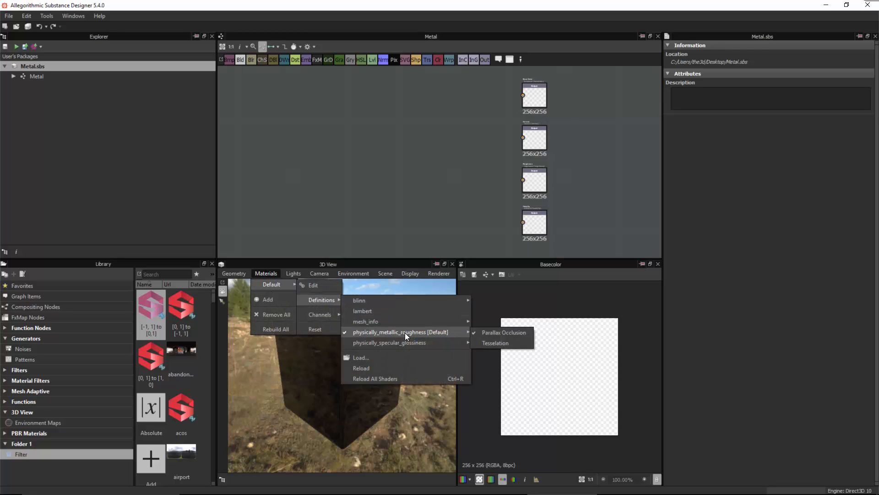
click(428, 288)
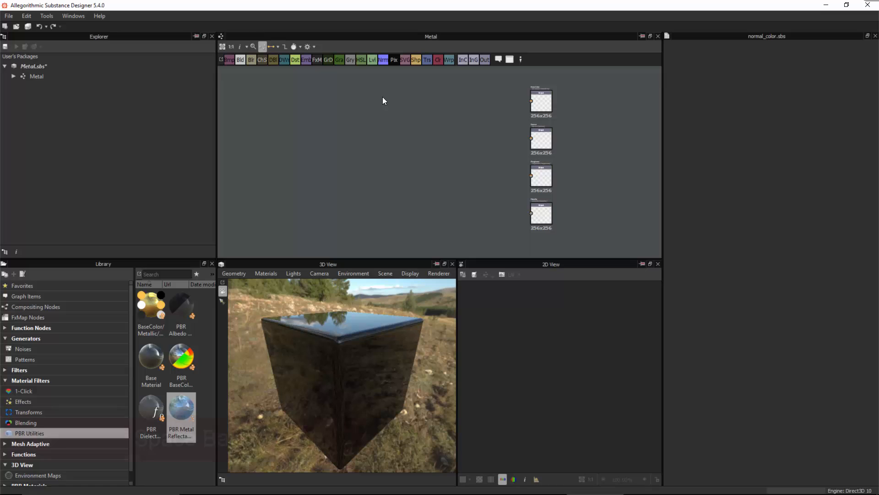
Add a Uniform Color node to the empty area of the Metal graph, beside the output nodes.
key(space)
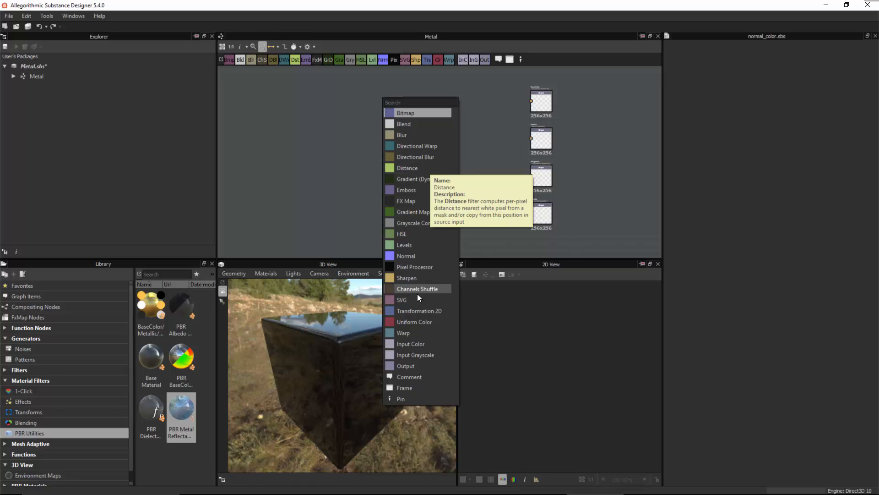
click(413, 320)
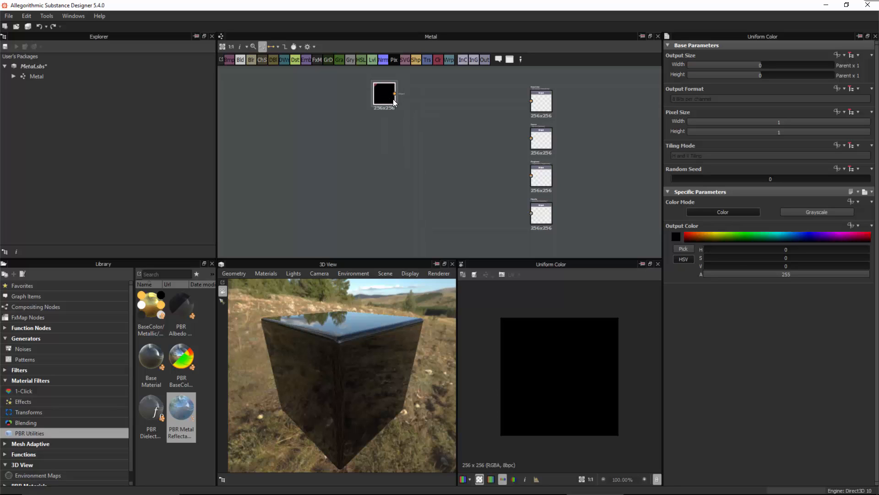
scroll(418, 110, up, 3)
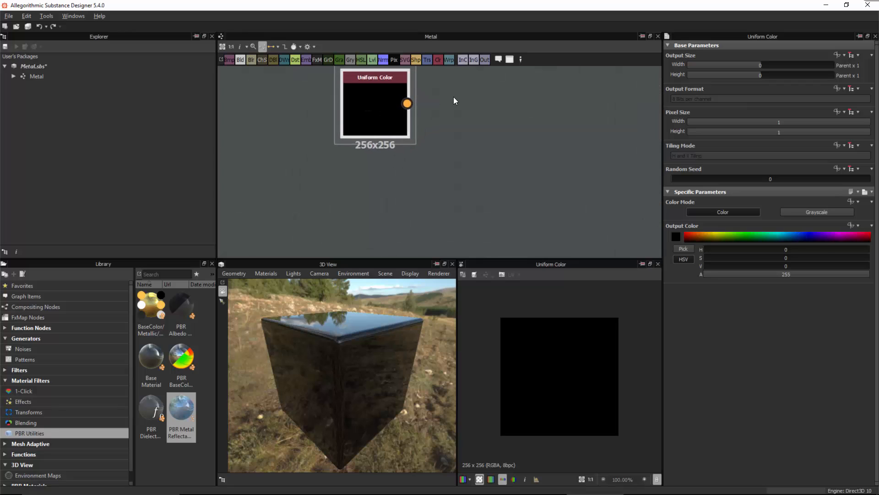
middle_drag(453, 97, 460, 135)
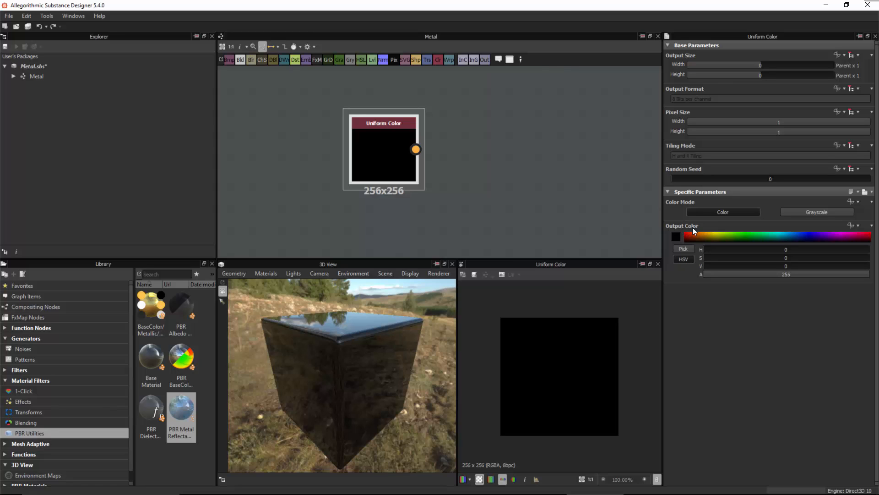
Set the Uniform Color node's output color to a burnt orange with hue 28, saturation 224 and value 168.
drag(713, 235, 685, 236)
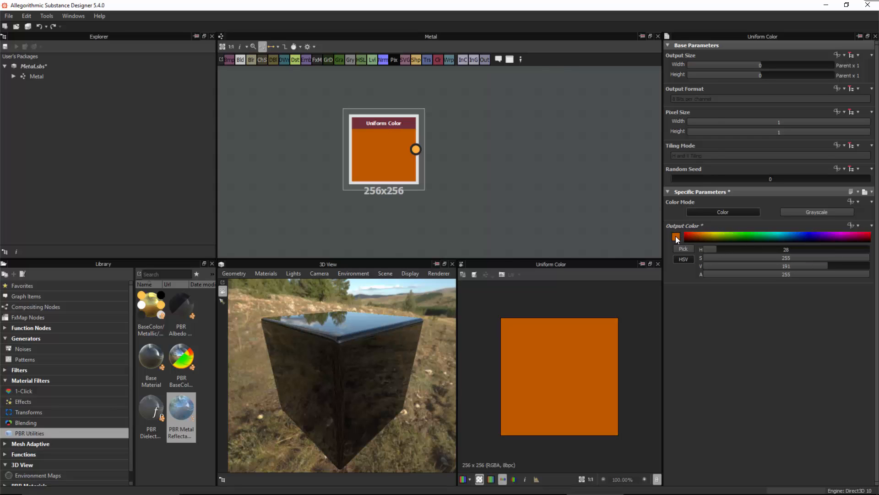
click(676, 237)
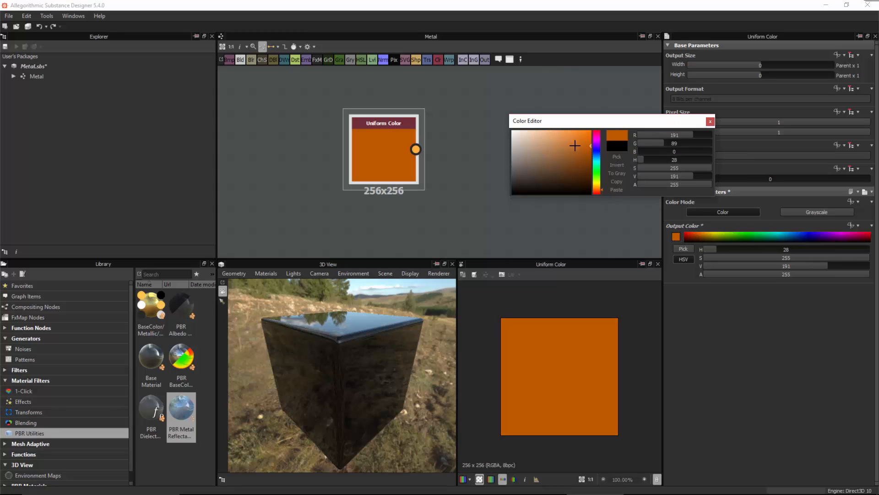
mouse_move(576, 146)
mouse_down()
mouse_move(584, 179)
mouse_move(581, 151)
mouse_up()
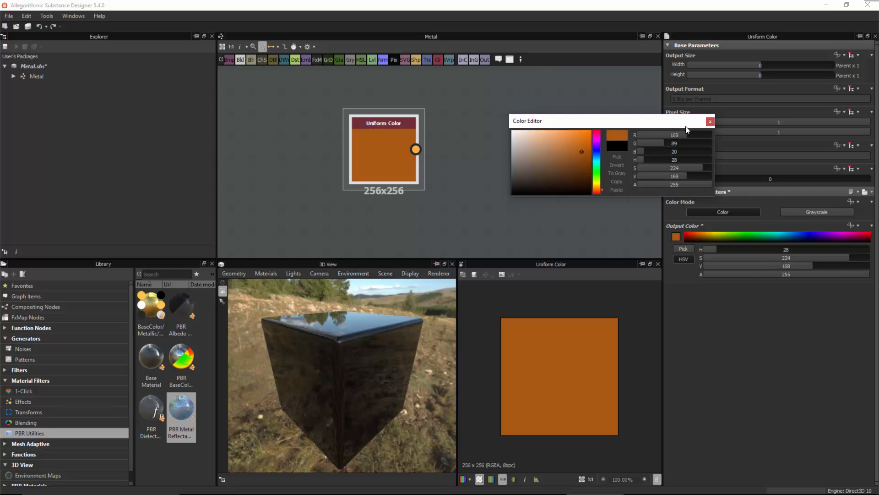
click(710, 121)
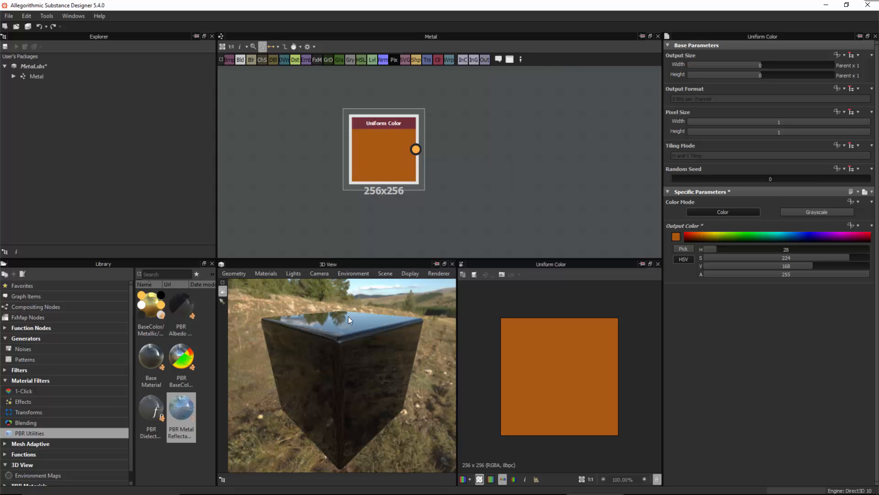
Move the Uniform Color node closer to the output nodes, level with the Base Color output.
alt+right_drag(549, 176, 517, 142)
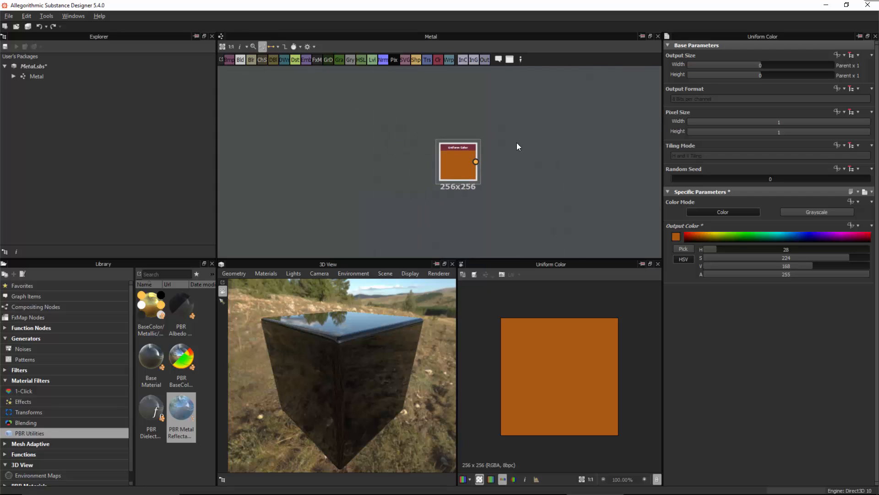
alt+middle_drag(516, 143, 399, 94)
alt+right_drag(458, 171, 436, 152)
alt+middle_drag(435, 152, 438, 130)
alt+right_drag(466, 141, 435, 120)
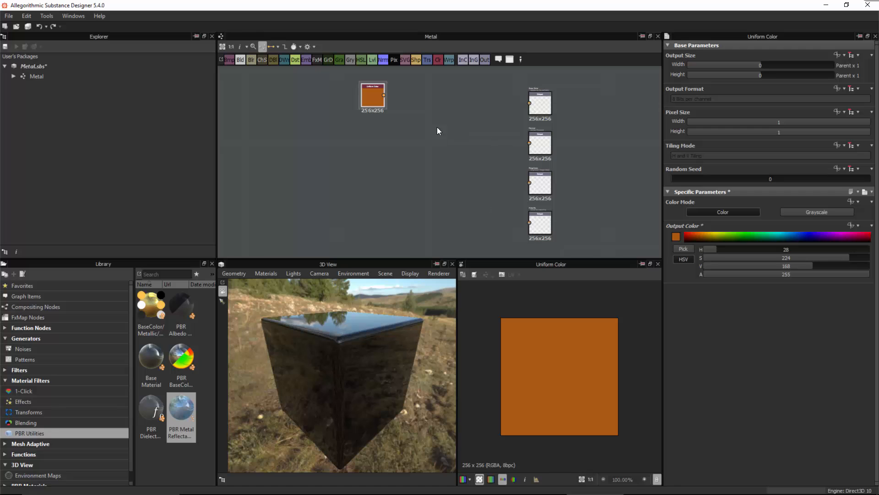
alt+right_drag(417, 93, 463, 166)
alt+middle_drag(402, 134, 395, 141)
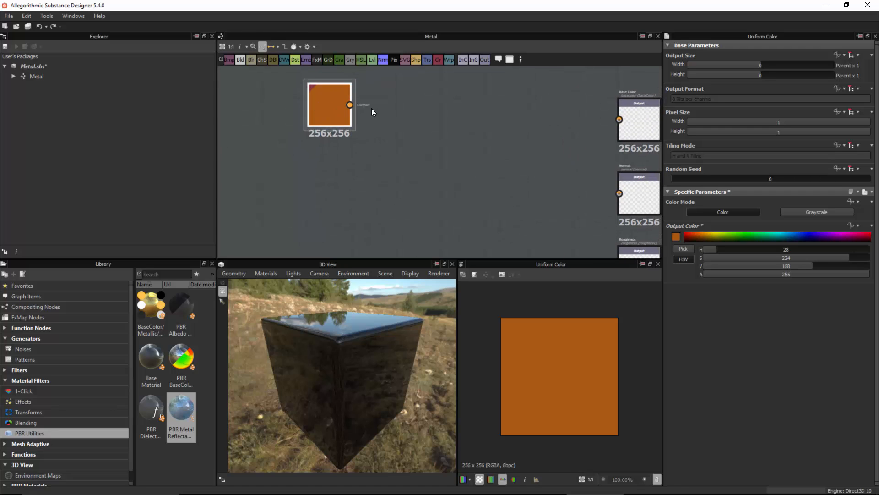
drag(319, 100, 465, 115)
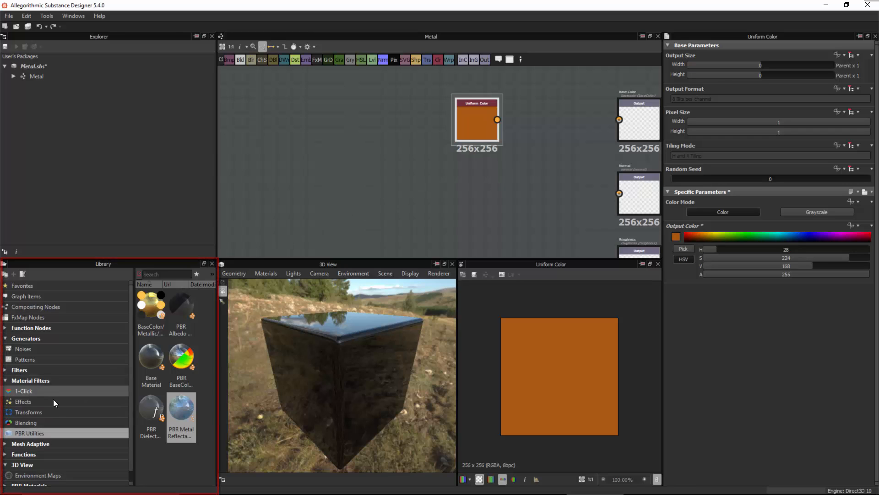
Add a PBR Metal Reflectance node from the library's PBR Utilities directly below the Uniform Color node.
click(153, 462)
click(183, 405)
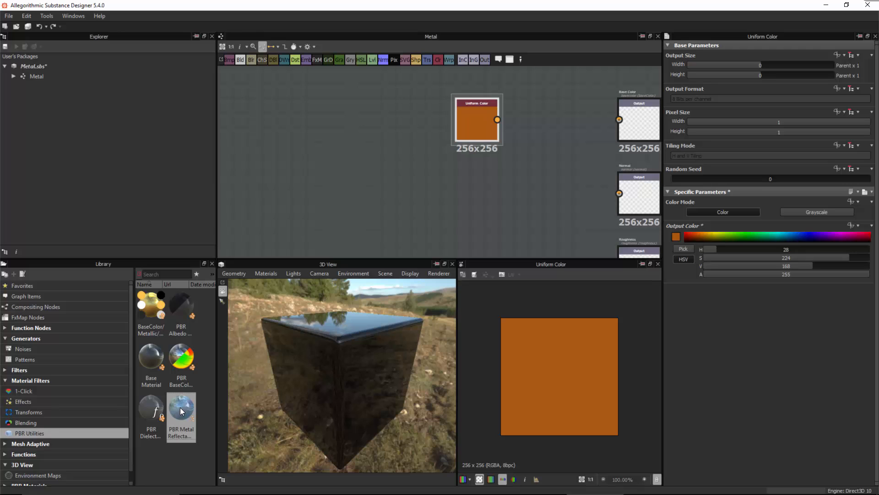
drag(182, 411, 477, 199)
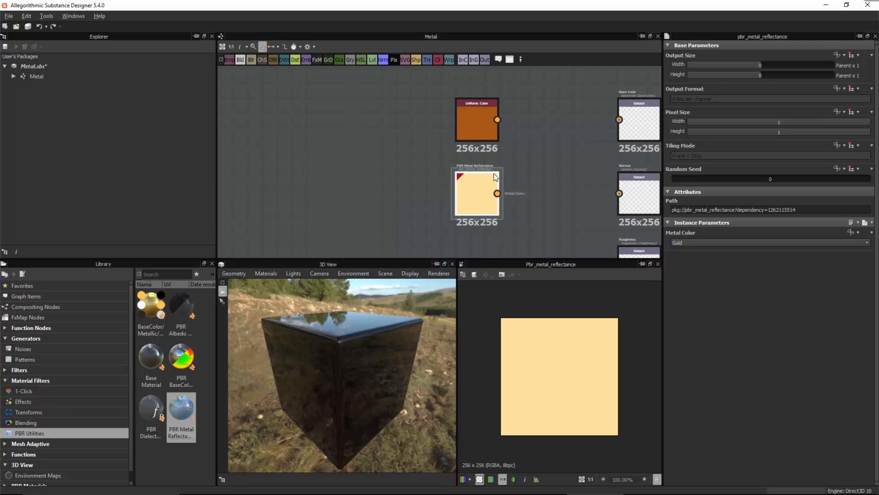
Open the graph referenced by PBR Metal Reflectance, loading its package, and inspect the function driving its Uniform Color node's Output Color.
scroll(494, 173, up, 3)
middle_drag(522, 212, 512, 210)
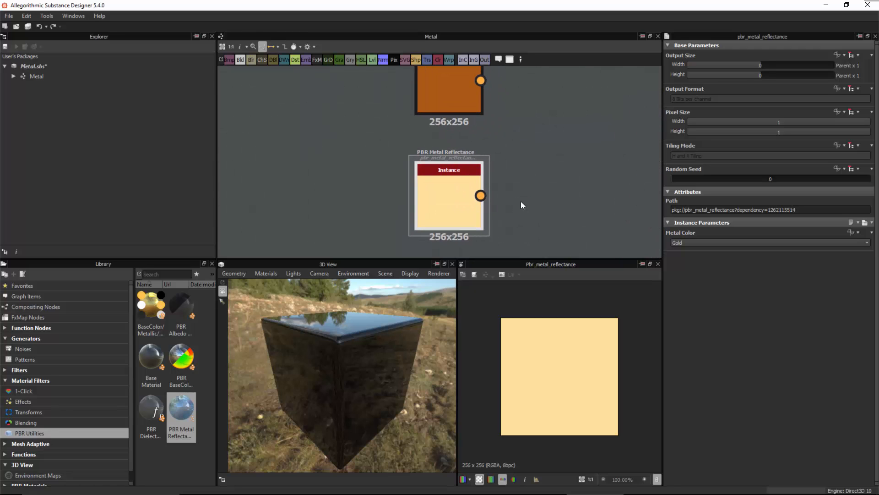
right_click(445, 177)
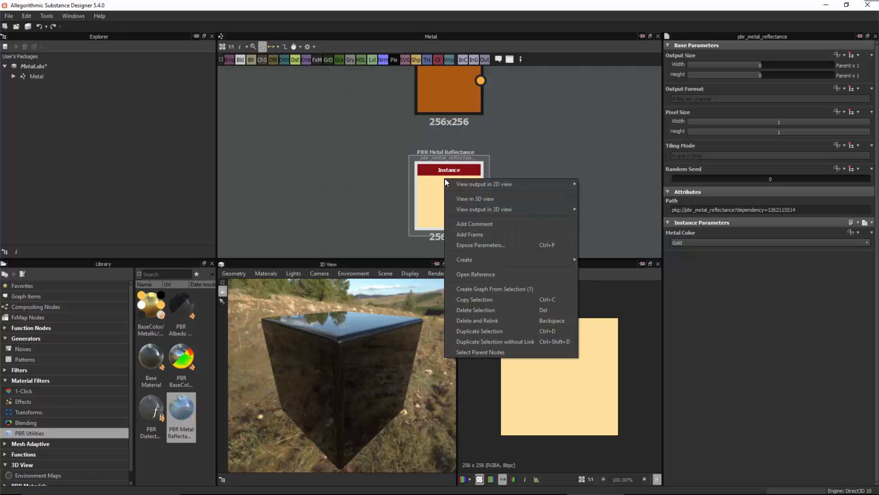
click(474, 274)
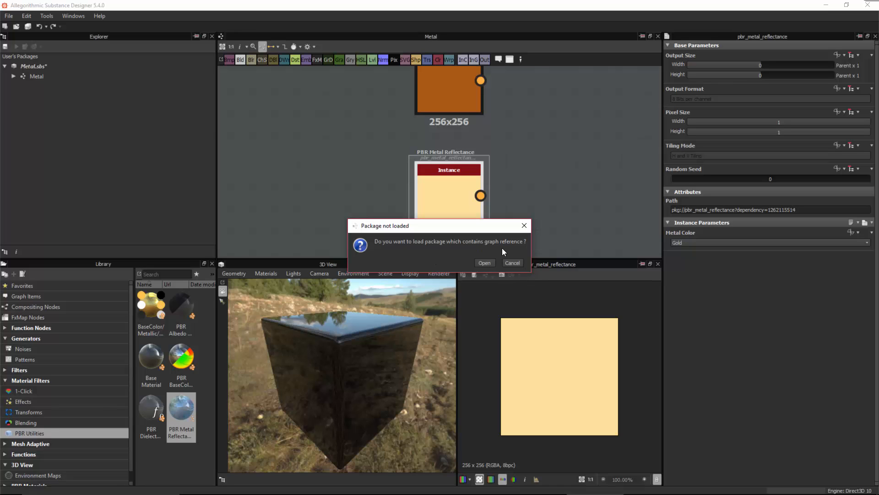
click(483, 262)
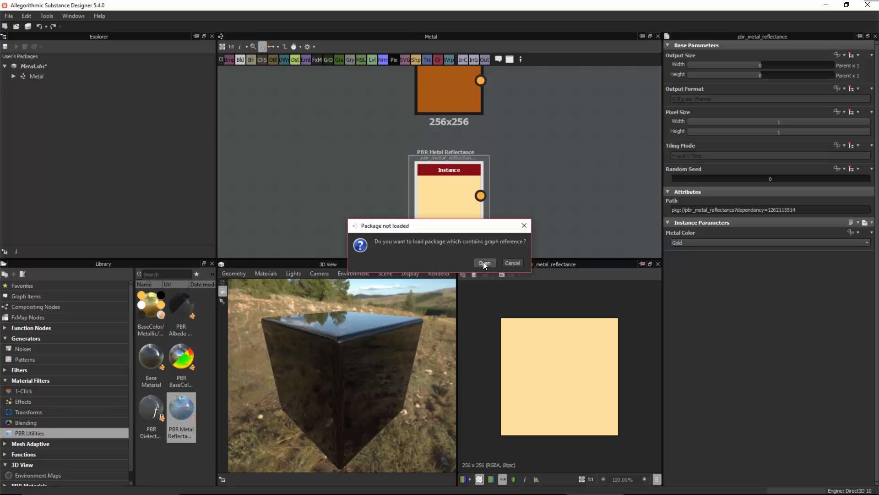
scroll(462, 208, down, 3)
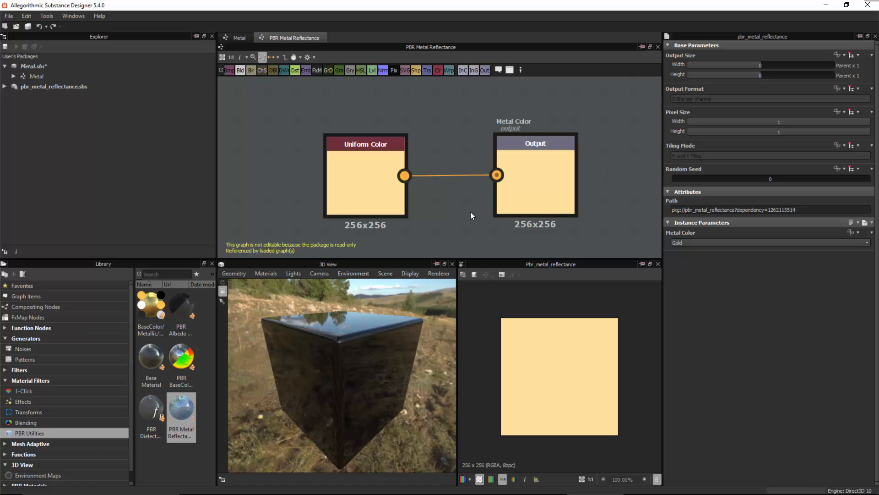
click(379, 187)
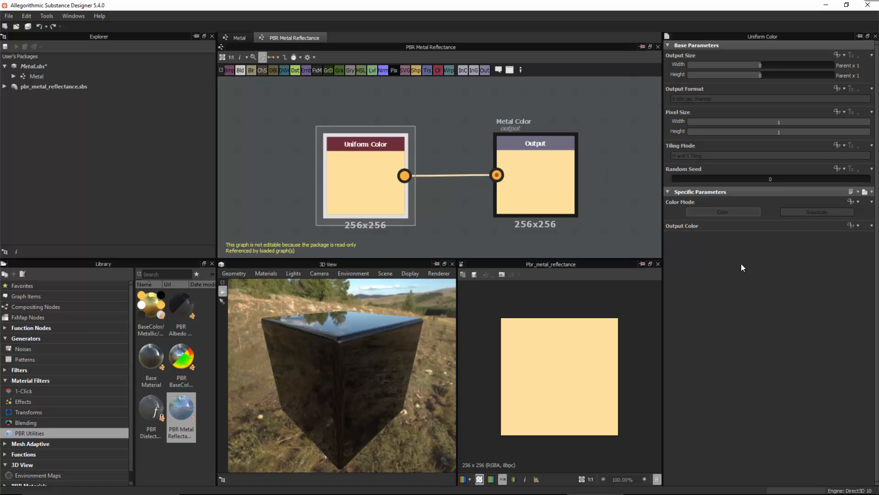
click(854, 224)
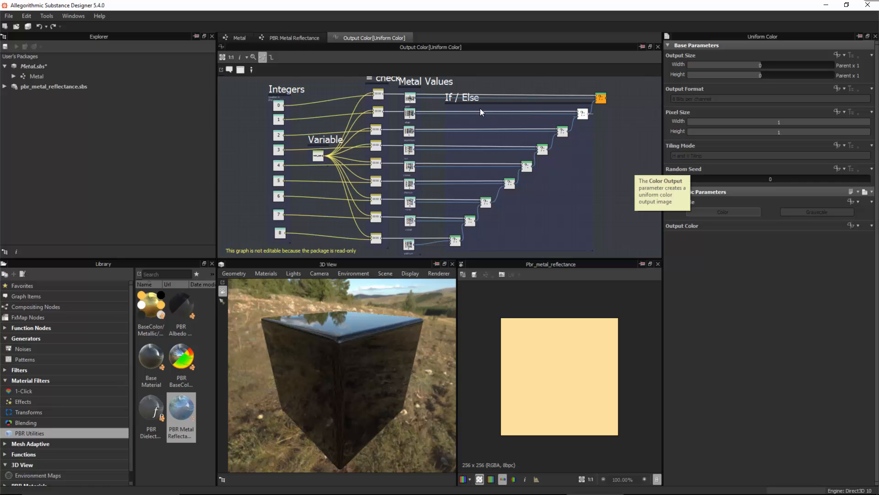
Close the Output Color function and the PBR Metal Reflectance graph, including the pbr_metal_reflectance.sbs package.
click(659, 47)
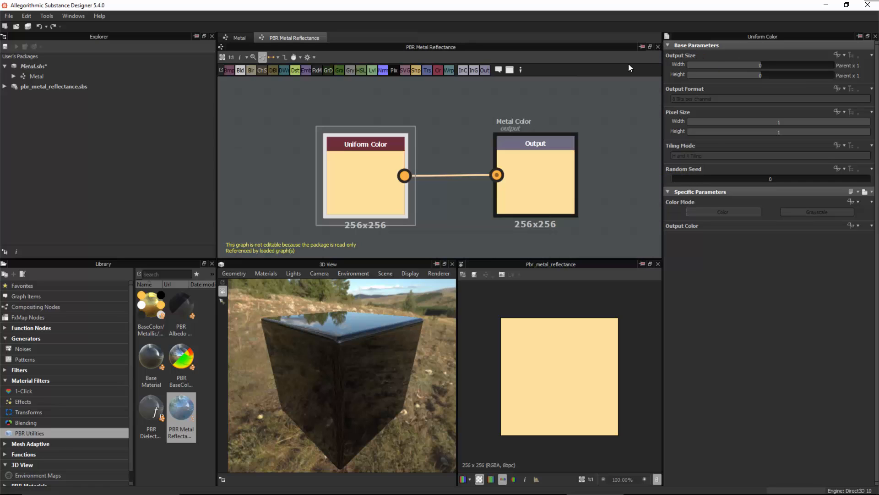
click(293, 114)
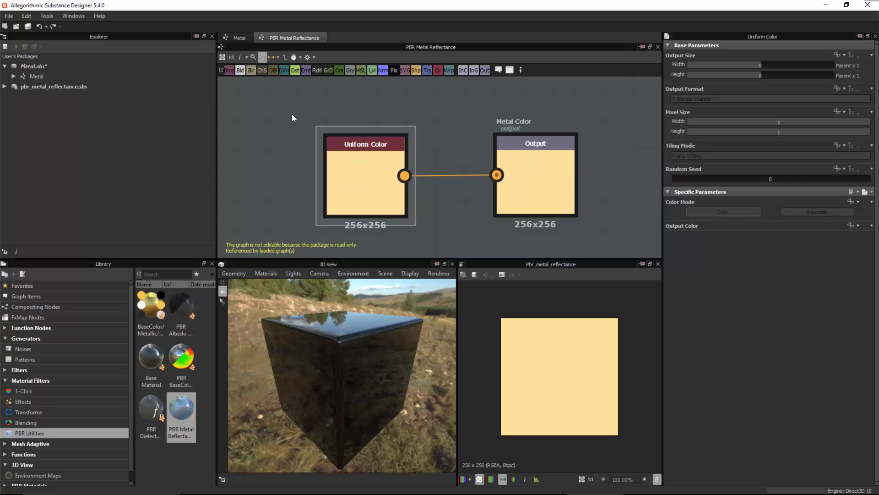
mouse_move(351, 154)
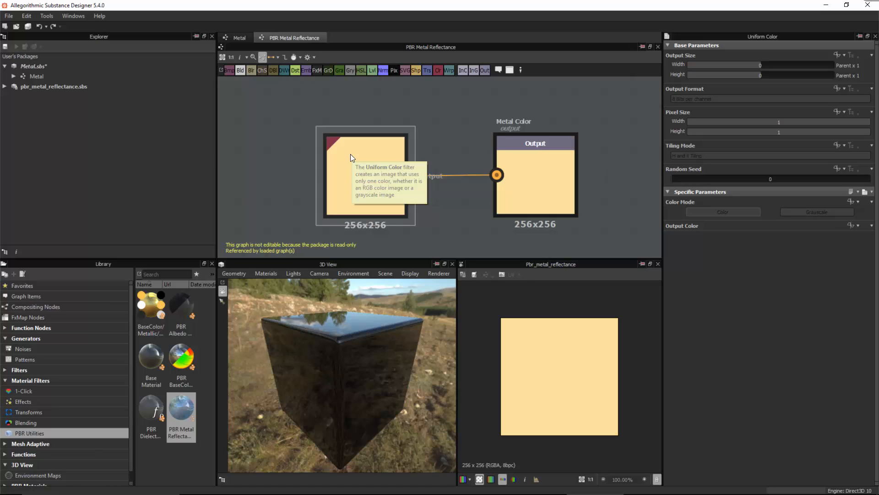
click(658, 46)
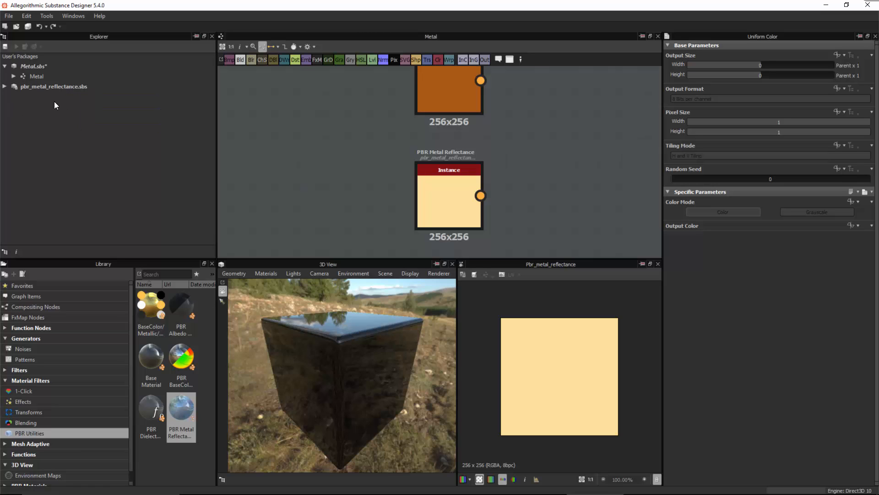
right_click(59, 86)
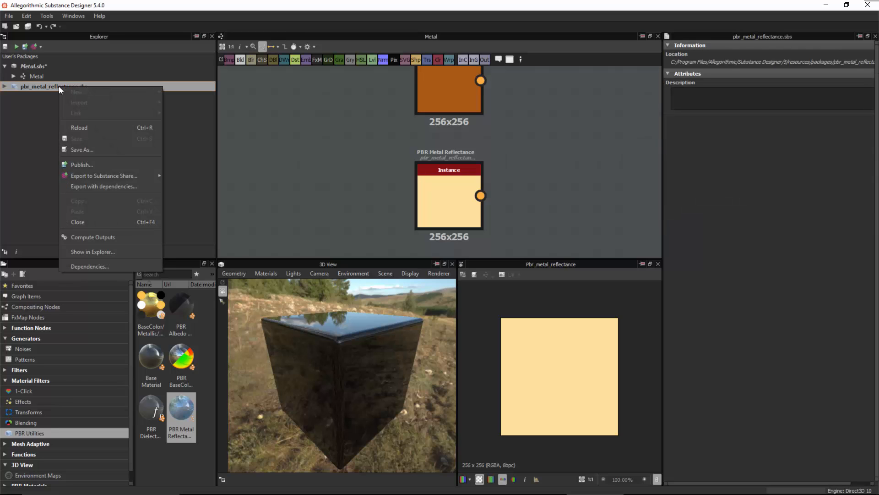
click(90, 221)
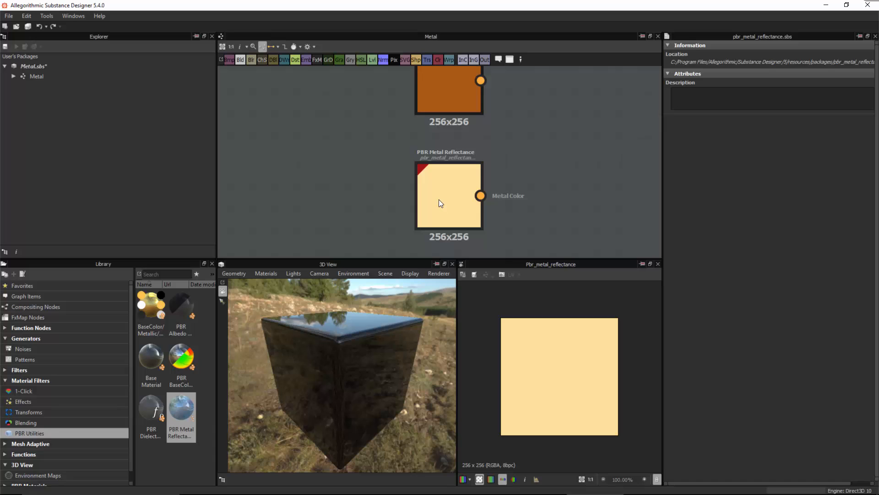
Set the PBR Metal Reflectance node's Metal Color to Iron.
scroll(500, 213, down, 2)
middle_drag(468, 177, 389, 165)
click(372, 191)
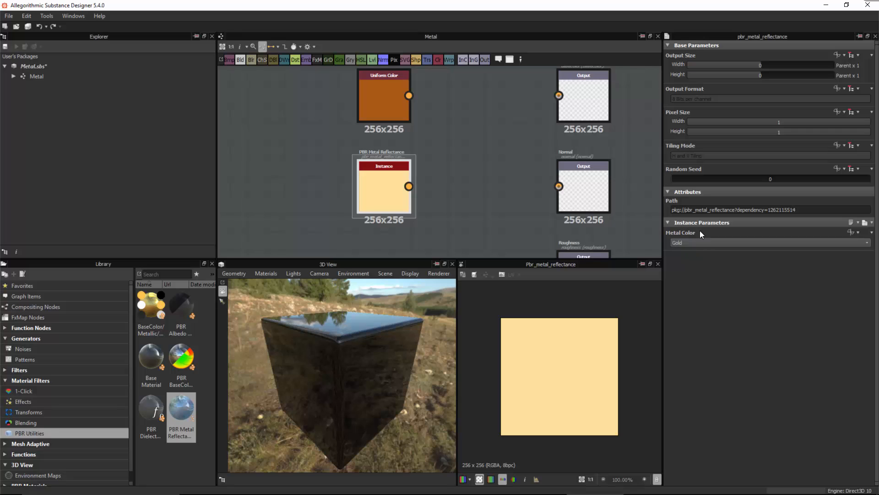
click(687, 241)
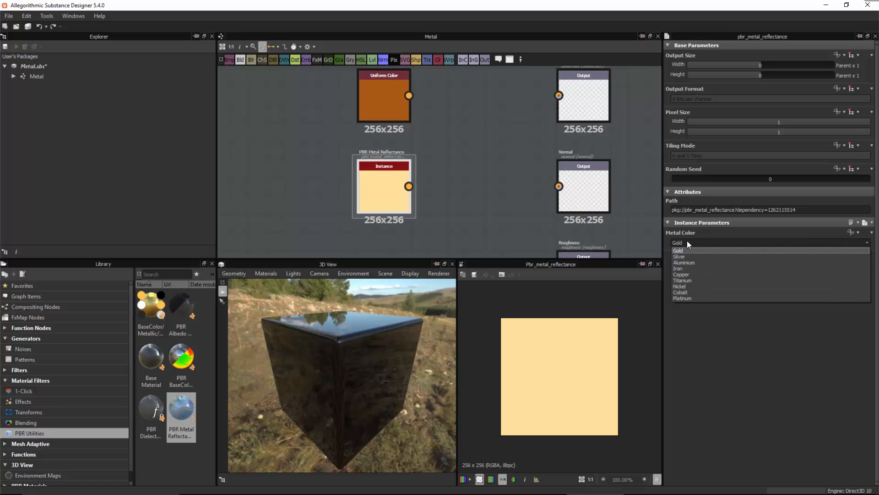
click(683, 268)
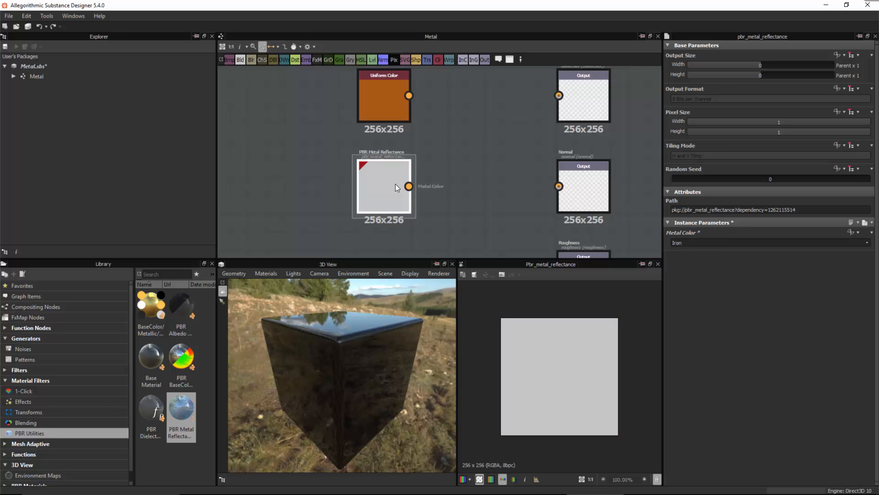
Place the PBR Metal Reflectance node beside the Base Color output, with the Uniform Color node directly below it.
mouse_move(393, 183)
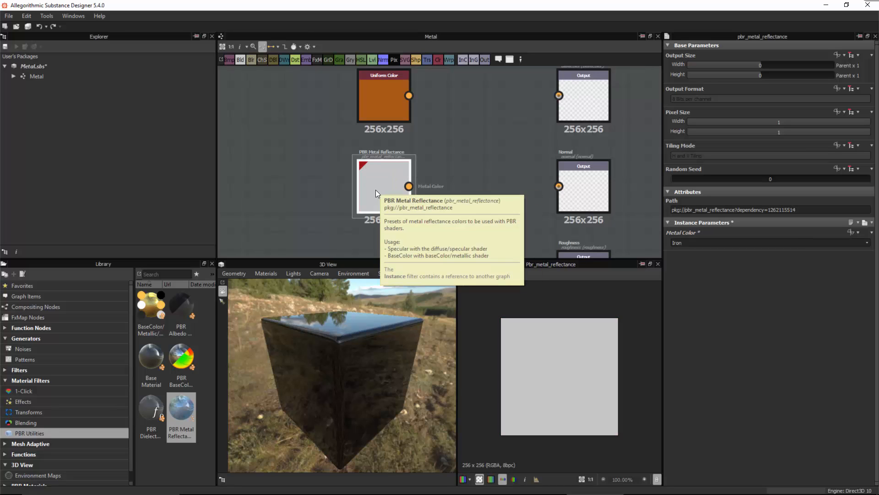
drag(406, 191, 471, 100)
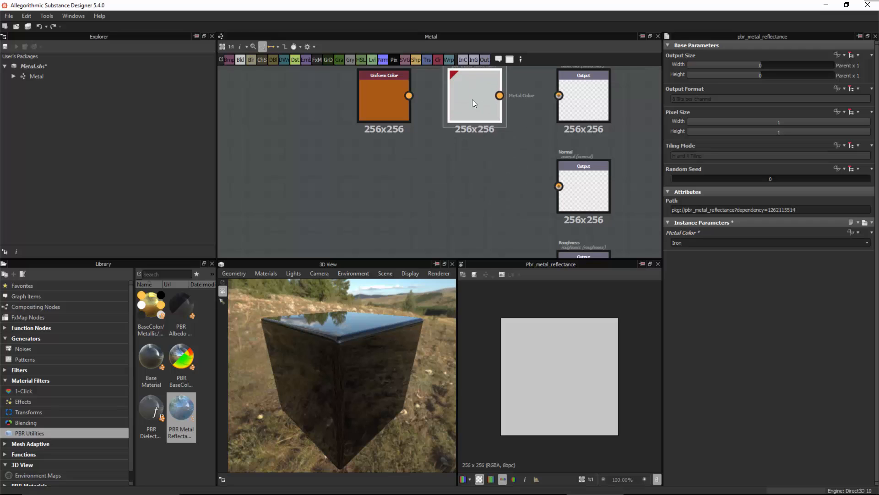
middle_drag(502, 138, 458, 200)
drag(339, 144, 309, 194)
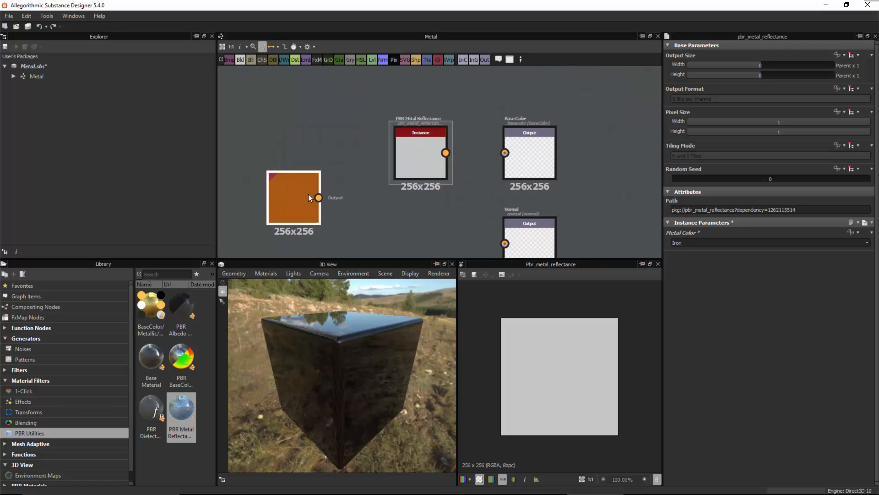
scroll(489, 179, up, 3)
middle_drag(484, 173, 451, 180)
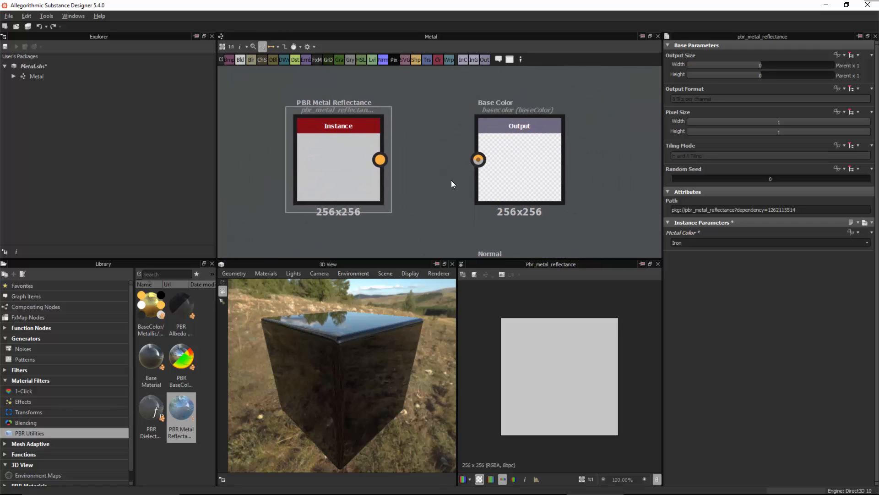
scroll(452, 180, up, 1)
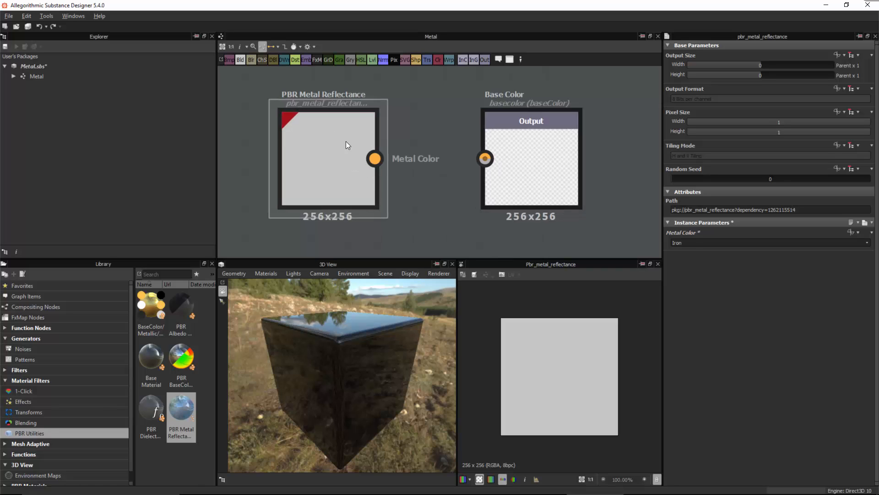
scroll(346, 142, up, 1)
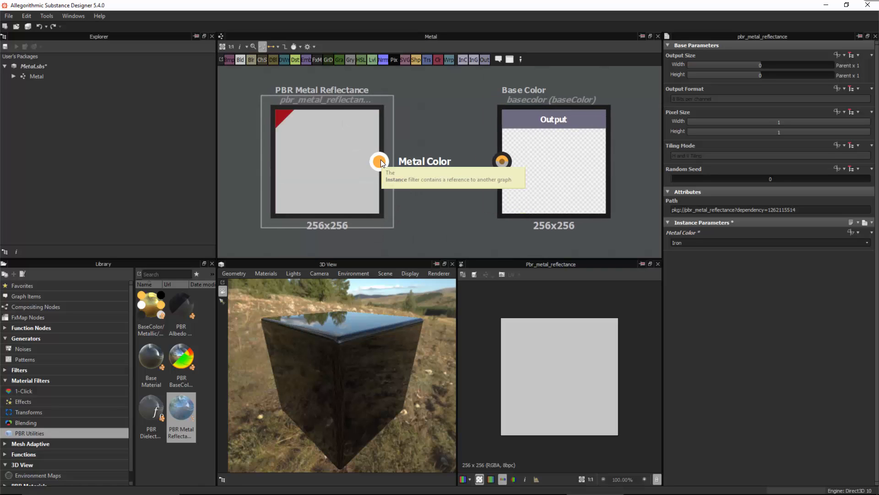
scroll(398, 156, down, 1)
scroll(398, 153, down, 2)
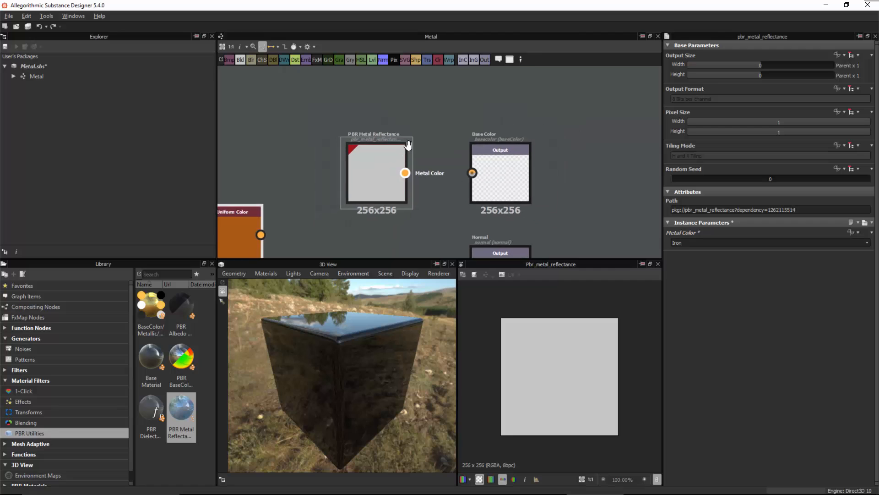
middle_drag(408, 145, 417, 96)
drag(258, 182, 389, 193)
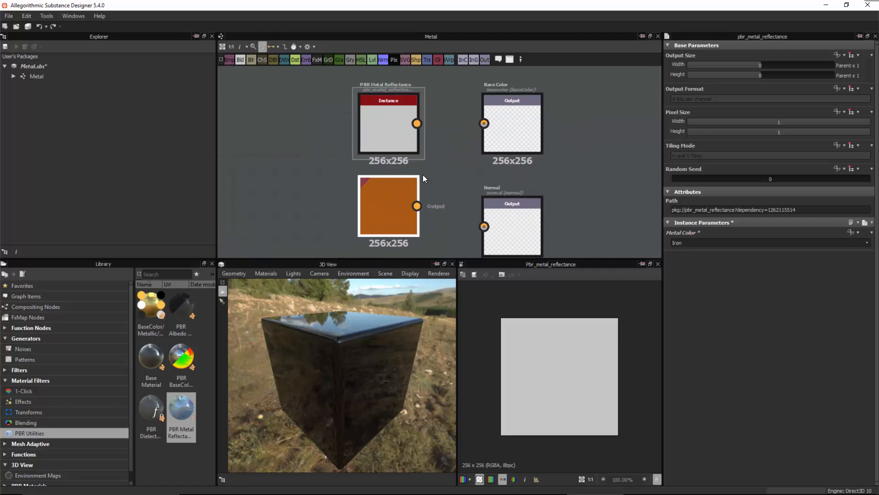
Connect the PBR Metal Reflectance node's Metal Color output to the Base Color output node.
scroll(422, 174, up, 1)
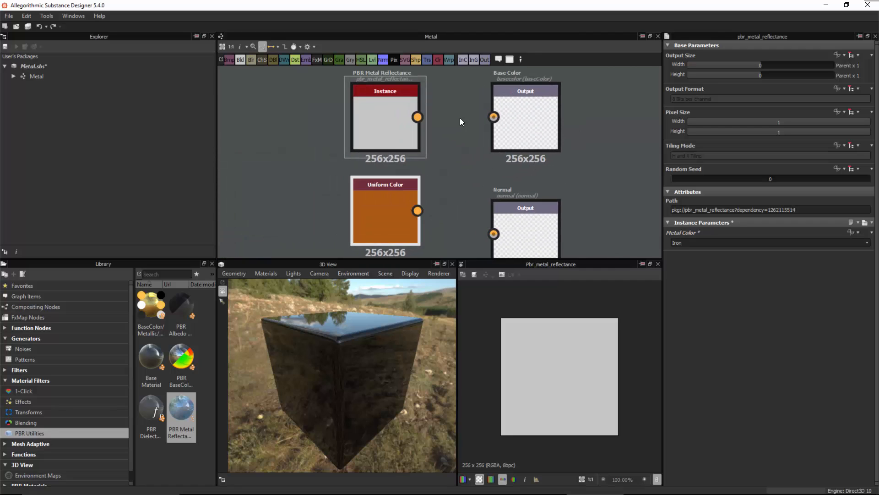
scroll(458, 157, up, 4)
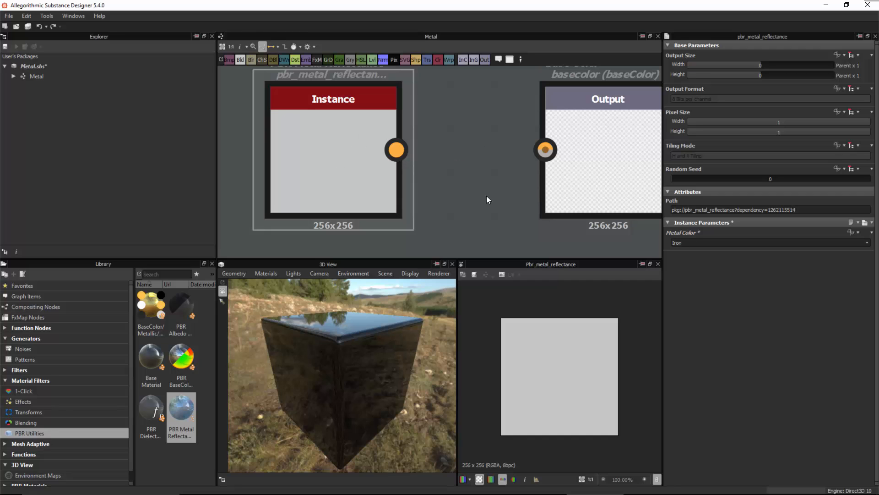
scroll(486, 200, down, 3)
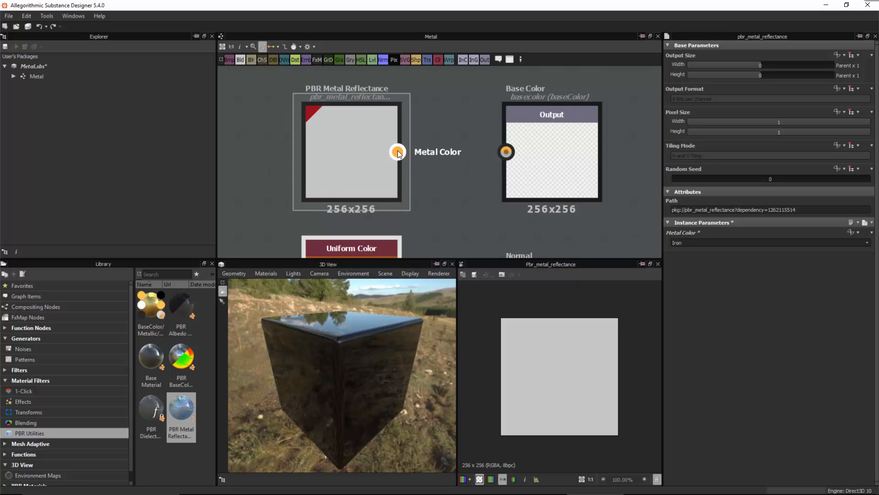
drag(426, 130, 508, 154)
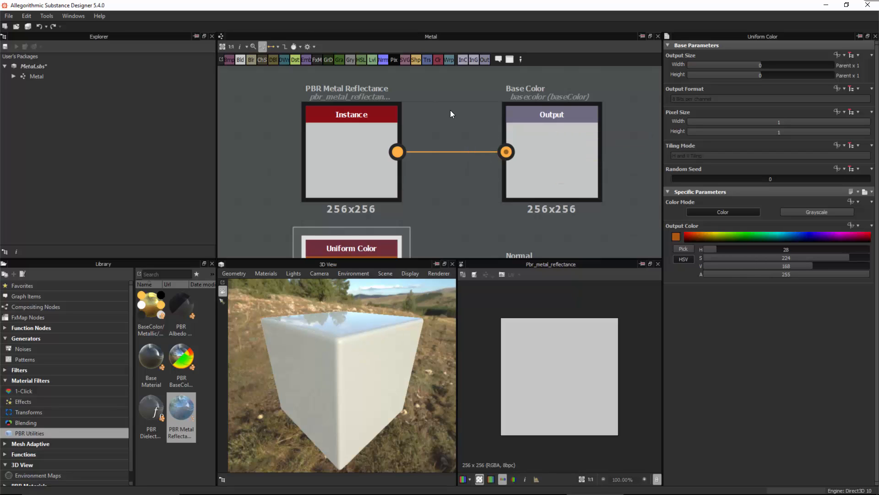
Show the Metal graph's outputs on the cube in the 3D View.
right_click(452, 96)
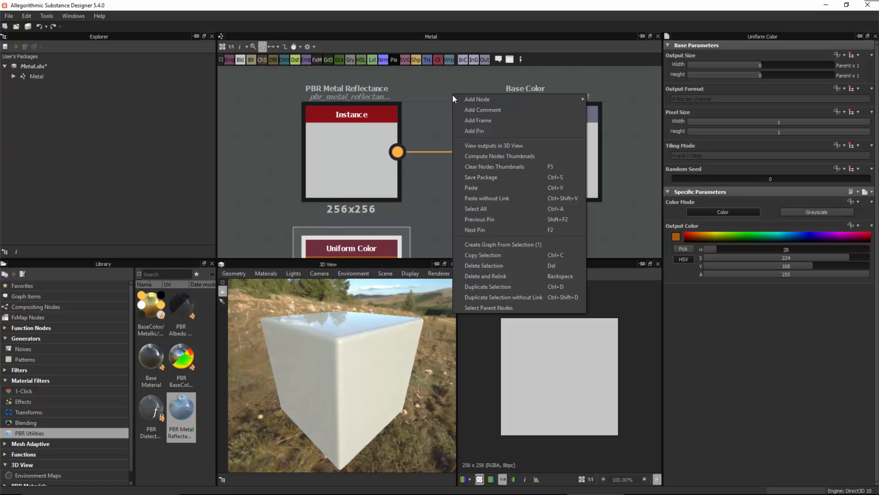
click(498, 146)
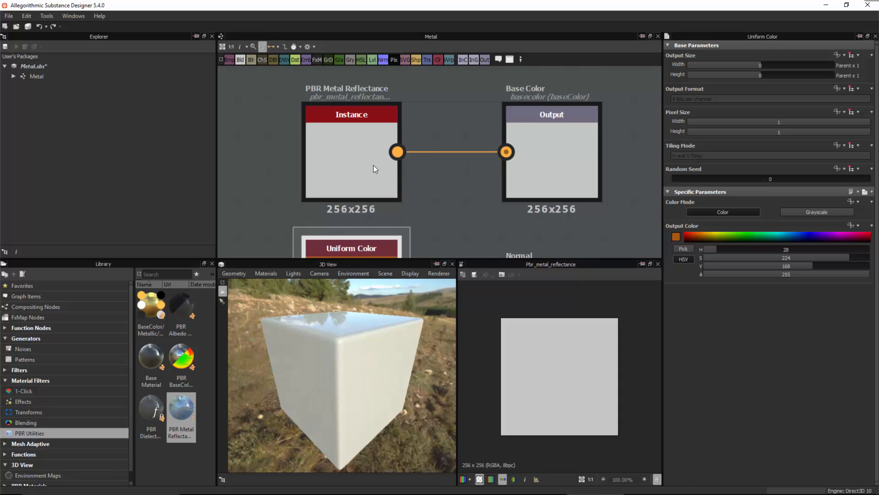
Move the Uniform Color node down beside the Metallic output and show it in the 2D preview.
scroll(477, 190, down, 3)
middle_drag(453, 154, 483, 110)
scroll(429, 222, down, 2)
middle_drag(430, 224, 449, 158)
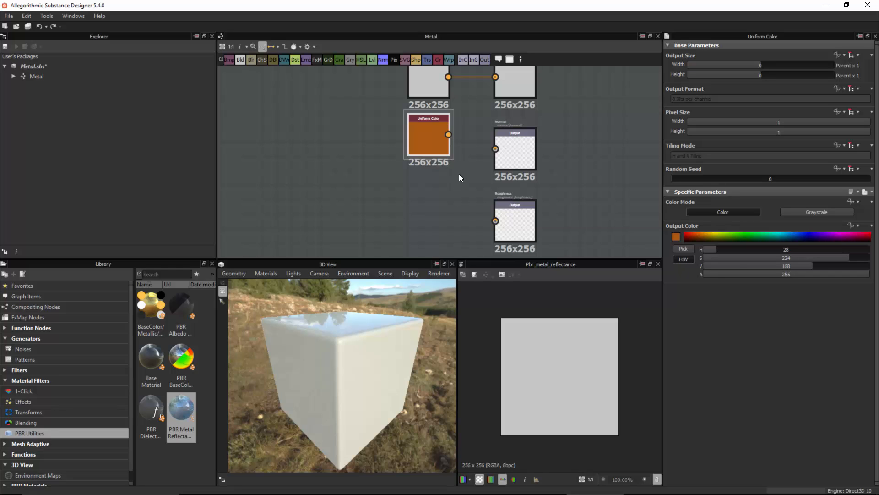
middle_drag(468, 216, 470, 163)
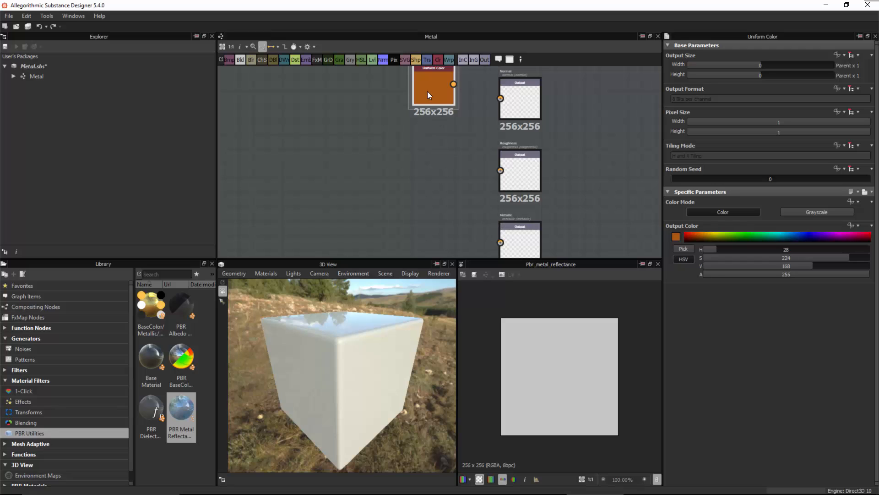
drag(431, 98, 436, 229)
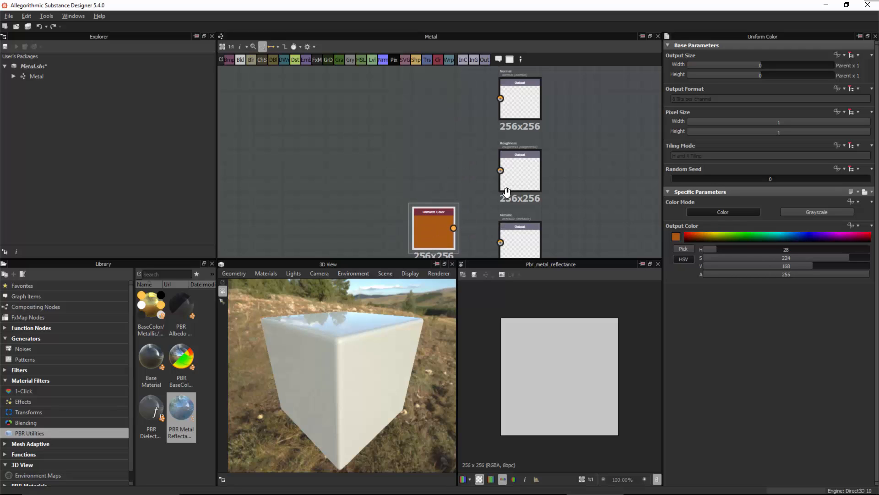
middle_drag(435, 230, 439, 165)
scroll(439, 164, up, 2)
drag(434, 172, 408, 177)
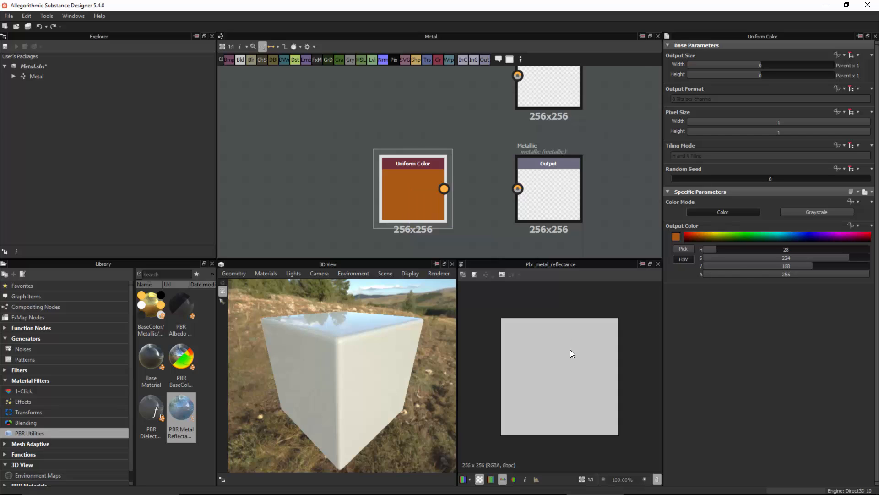
double_click(410, 187)
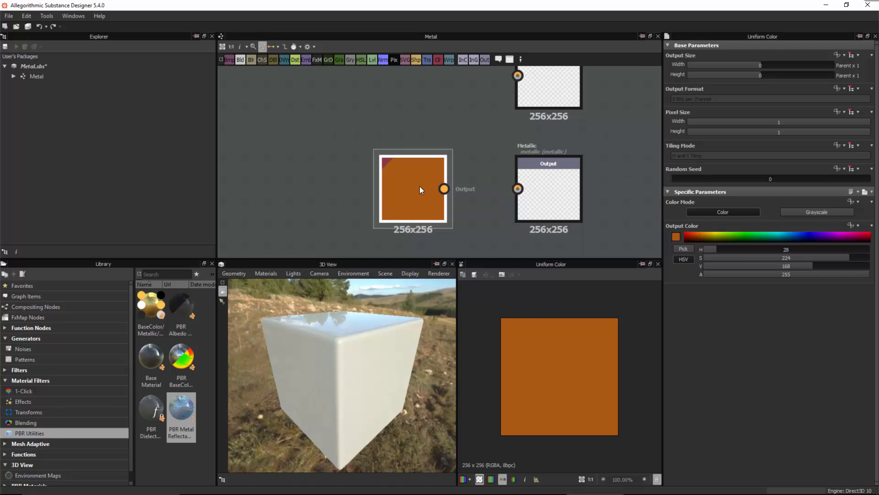
Switch the Uniform Color node to Grayscale with an output value of 255, and connect it to the Metallic output node.
scroll(519, 169, down, 4)
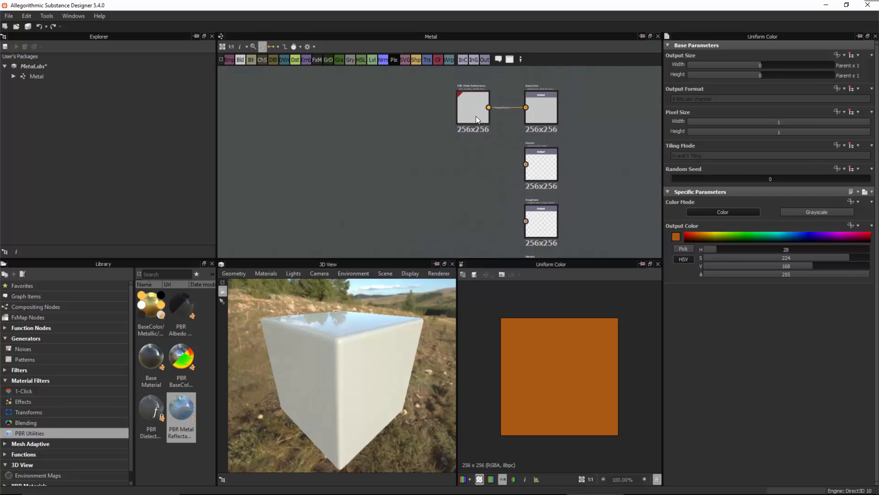
click(472, 108)
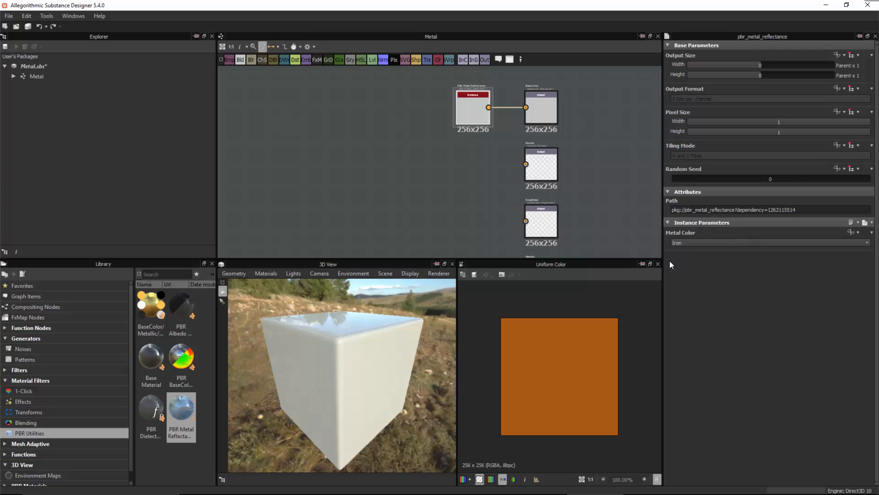
middle_drag(481, 171, 479, 77)
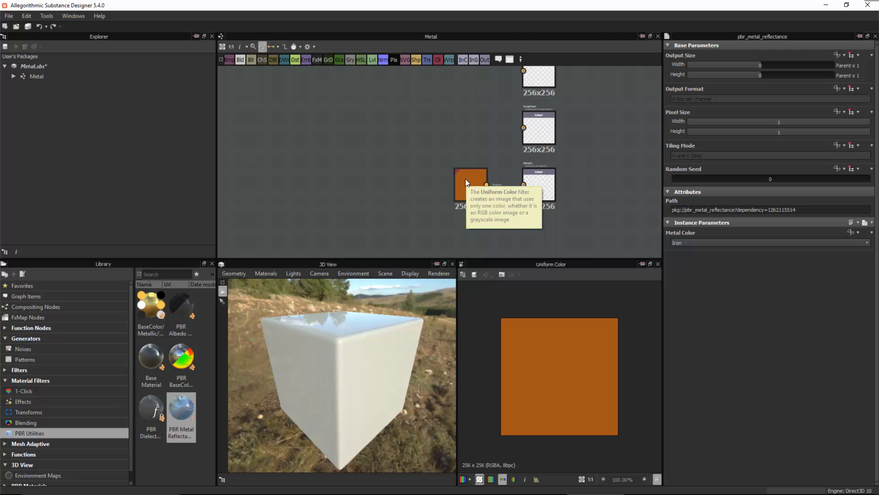
scroll(465, 182, up, 4)
middle_drag(511, 204, 427, 164)
click(427, 164)
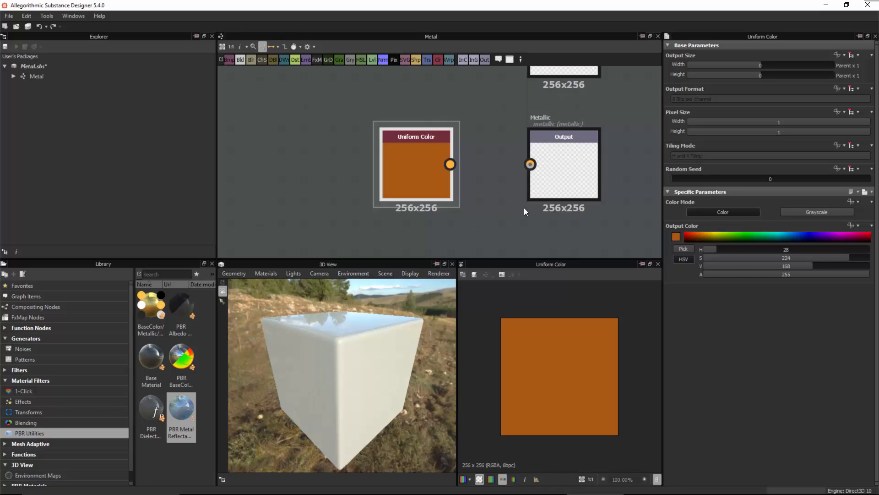
click(810, 212)
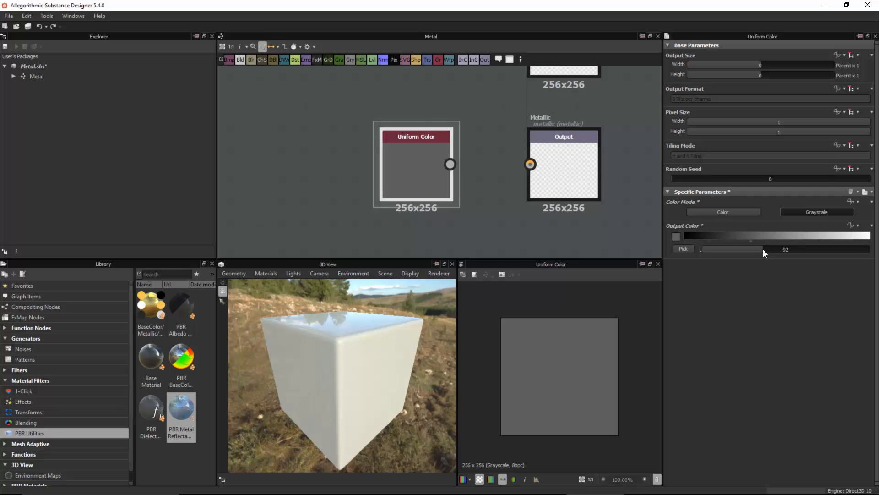
drag(763, 249, 876, 253)
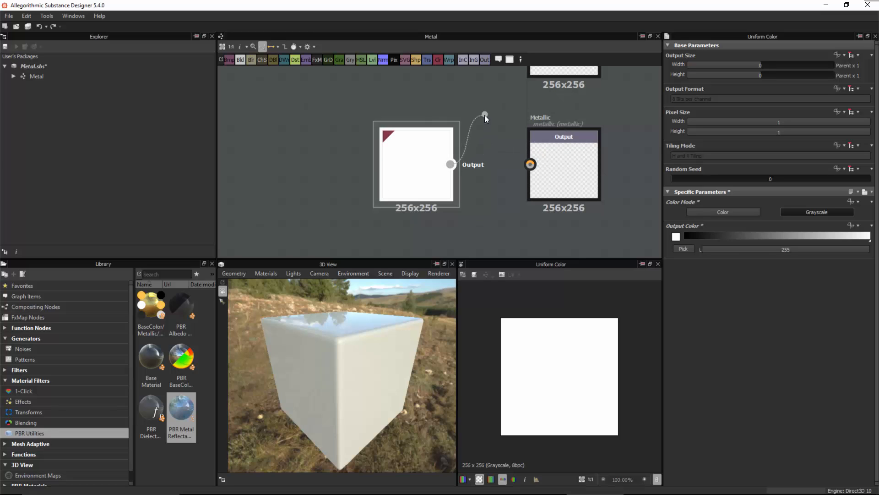
drag(484, 114, 529, 164)
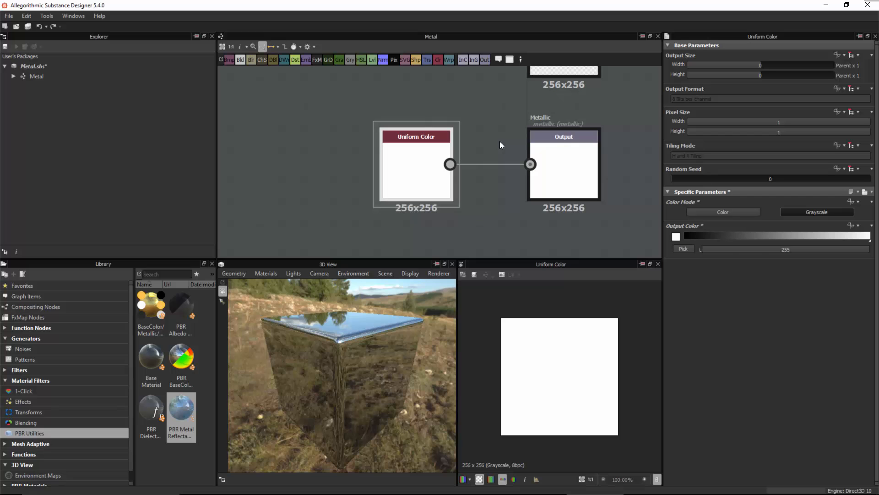
drag(409, 338, 384, 359)
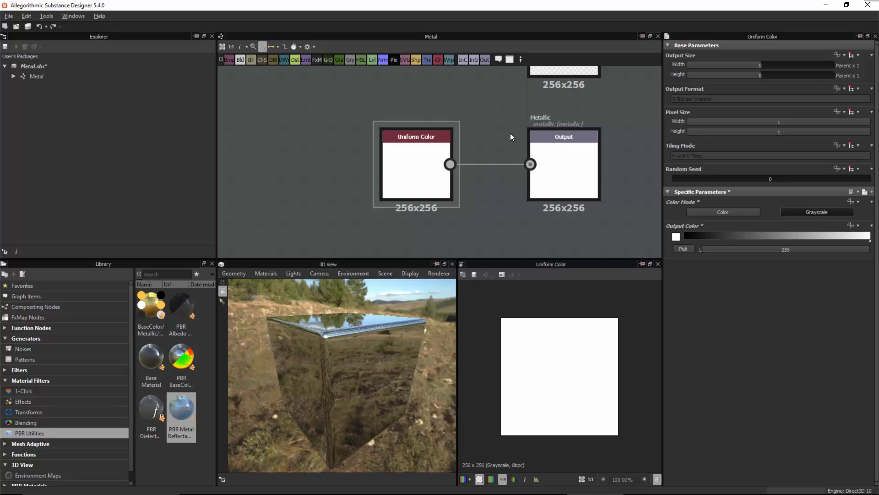
Place a copy of the grayscale Uniform Color node beside the Roughness output and connect it to that output.
middle_drag(477, 74, 477, 178)
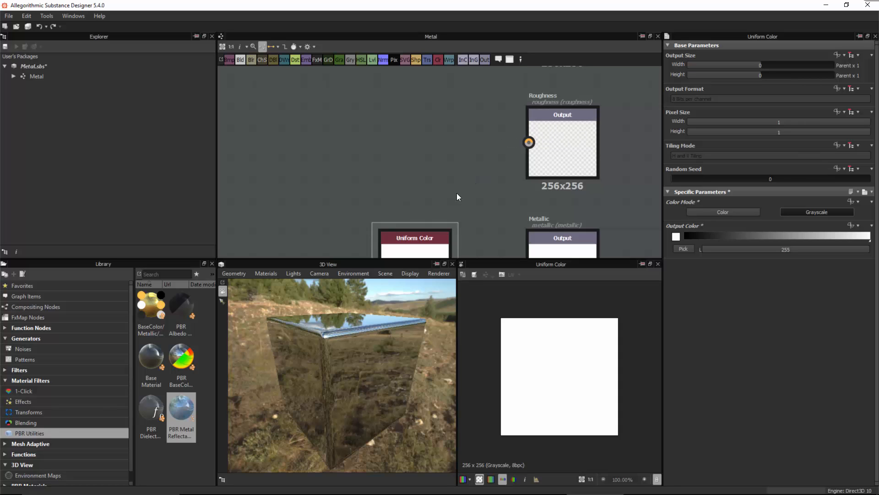
middle_drag(444, 165, 443, 146)
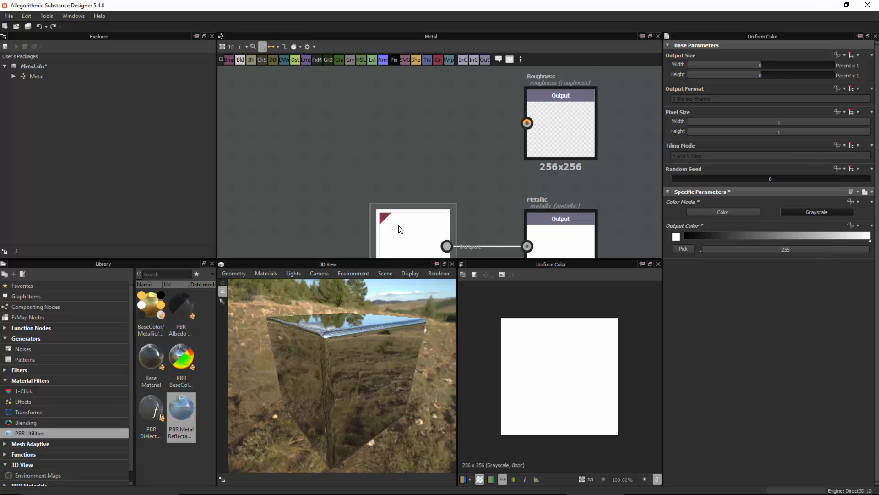
key(ctrl+v)
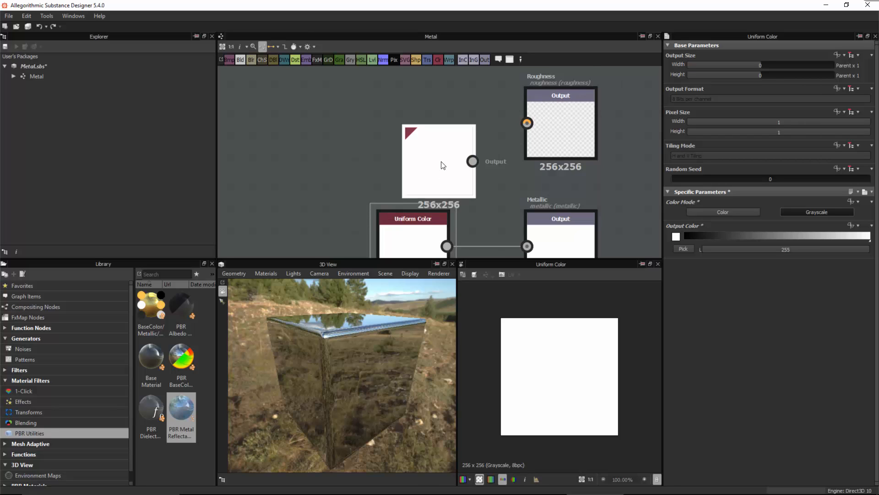
drag(441, 161, 418, 135)
double_click(430, 144)
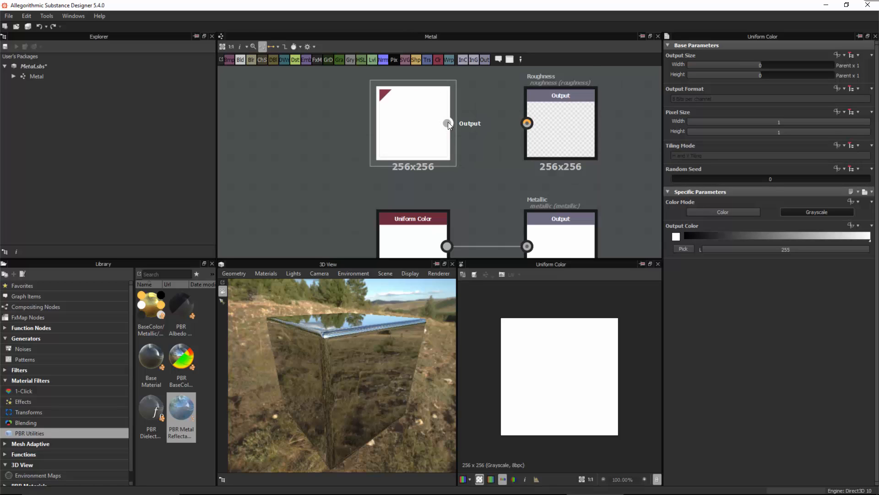
drag(474, 92, 526, 126)
drag(527, 125, 526, 125)
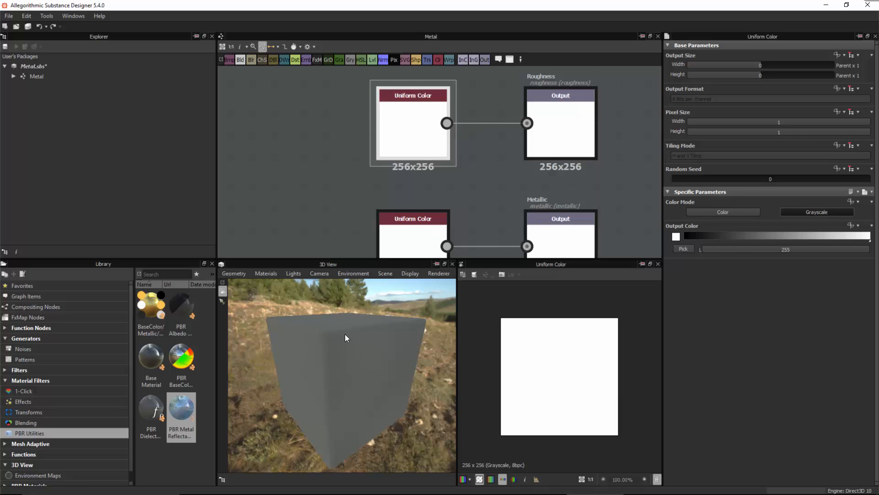
Lower the roughness Uniform Color node's grayscale output value to 18 and check the reflections on the cube.
scroll(351, 363, up, 1)
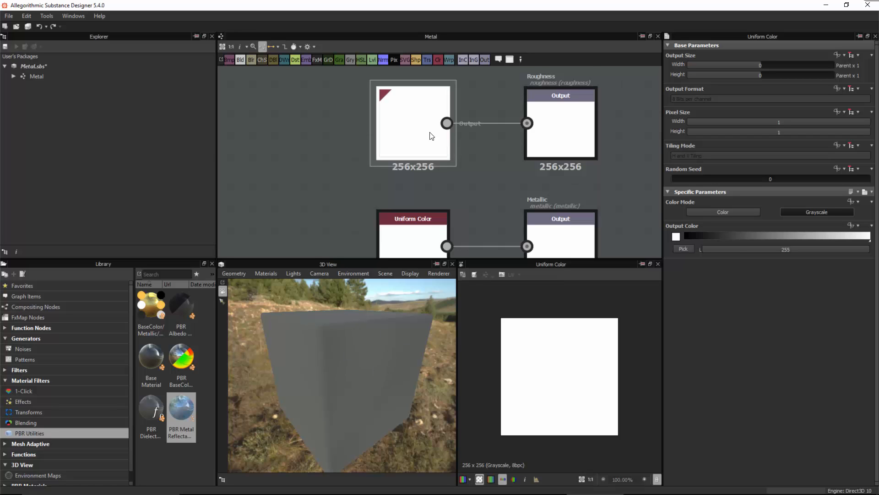
drag(868, 252, 713, 249)
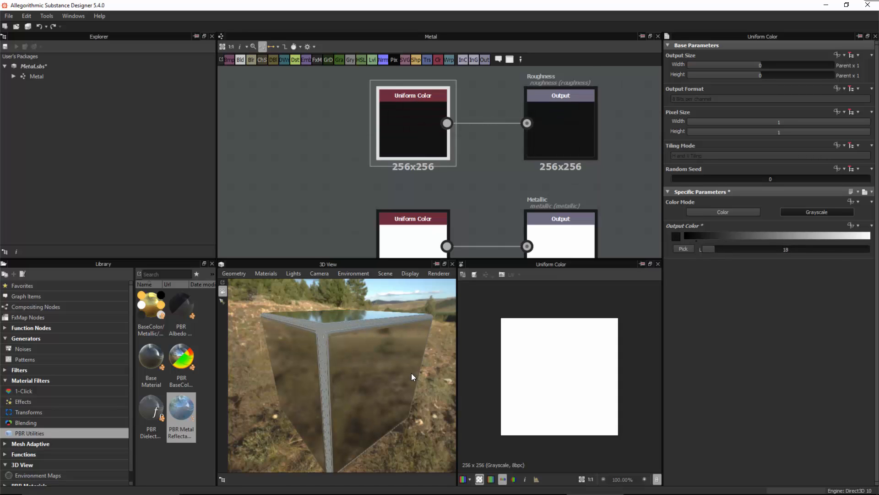
drag(367, 334, 393, 375)
drag(377, 339, 419, 350)
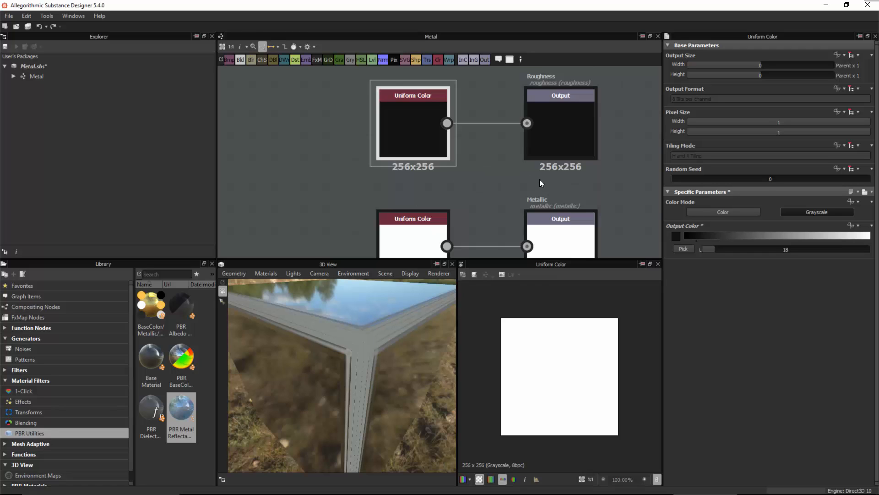
Add a Normal Color node to the graph and place it beside the Normal output node.
alt+right_drag(539, 180, 483, 117)
alt+middle_drag(523, 90, 484, 158)
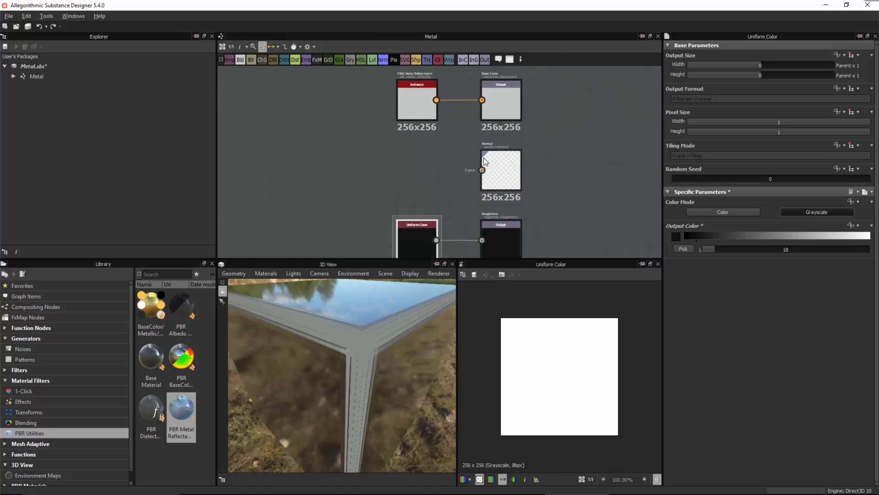
alt+right_drag(483, 158, 515, 192)
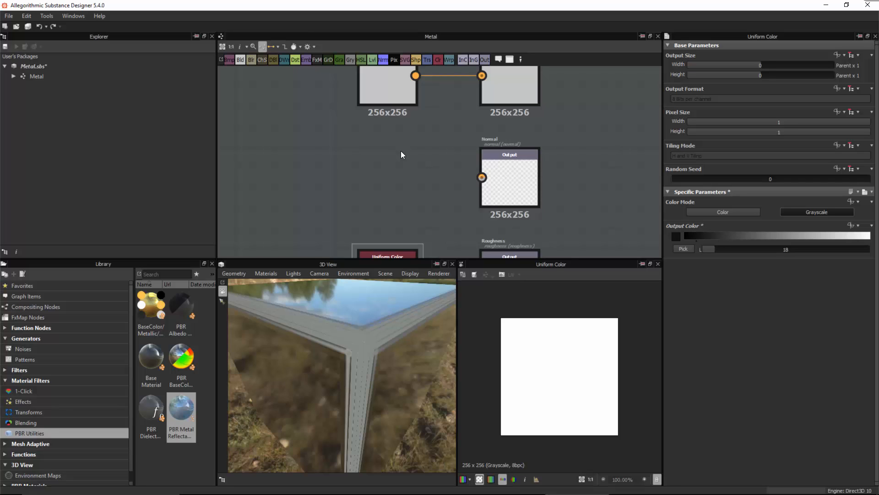
key(space)
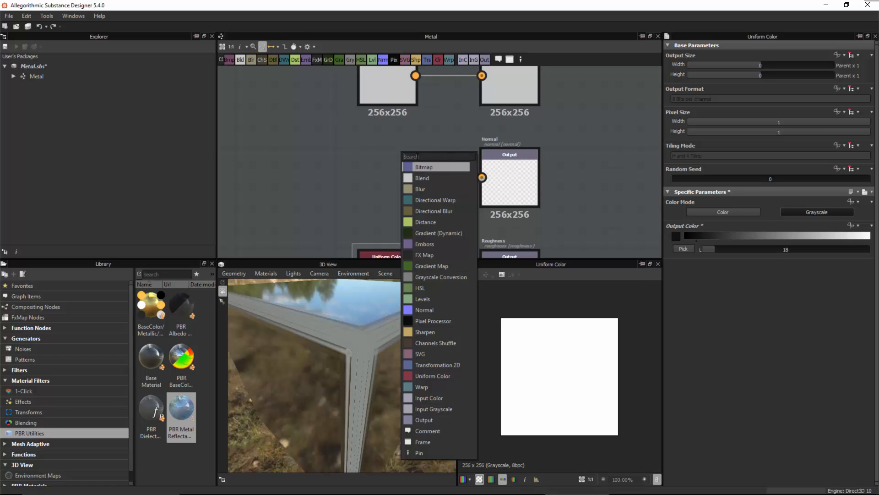
text(norma)
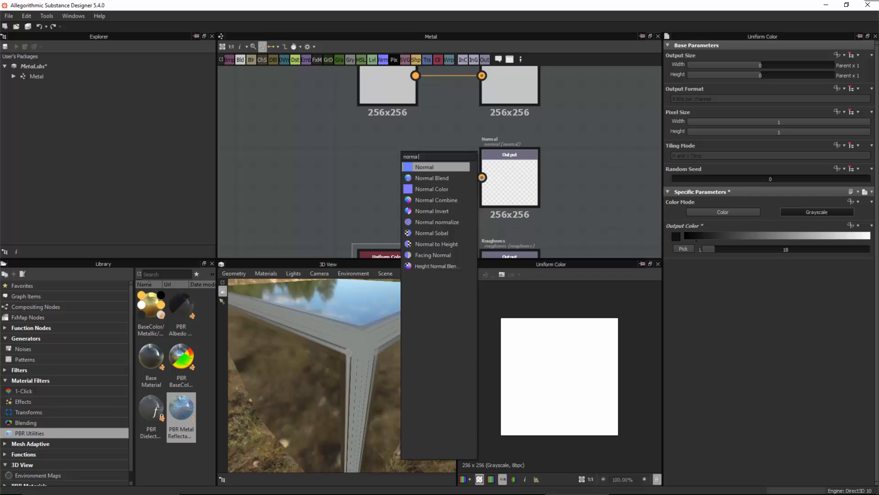
text(l)
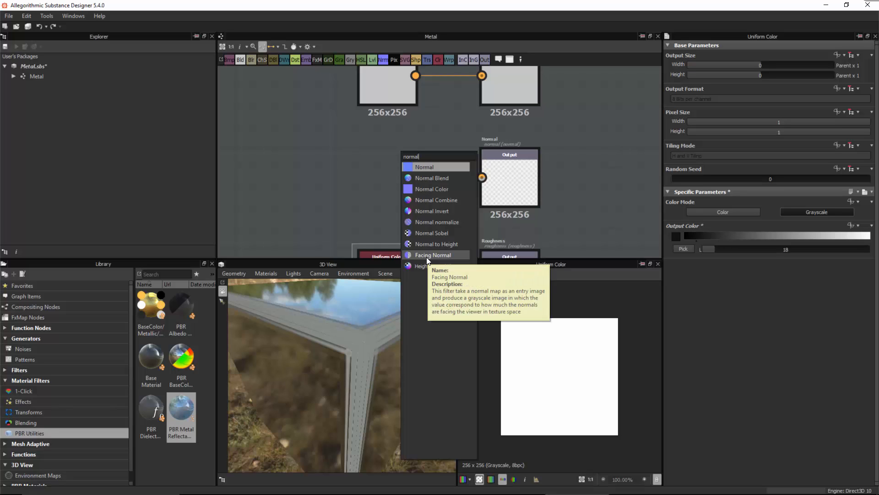
click(424, 188)
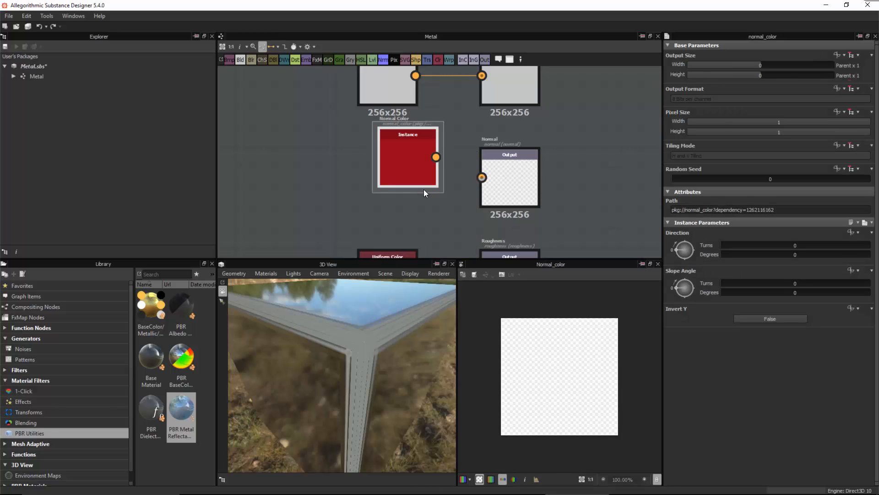
drag(414, 159, 399, 185)
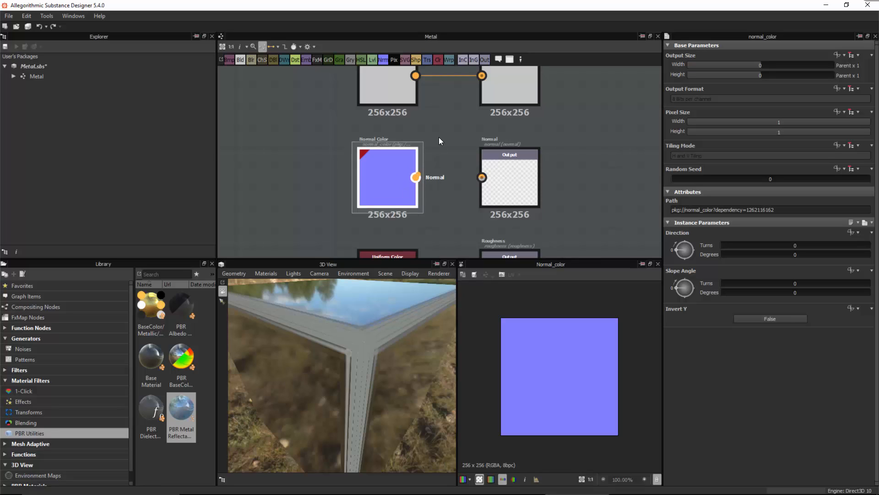
Connect the Normal Color node's output to the Normal output node and inspect the cube's edges and faces.
drag(439, 136, 438, 150)
drag(484, 187, 485, 180)
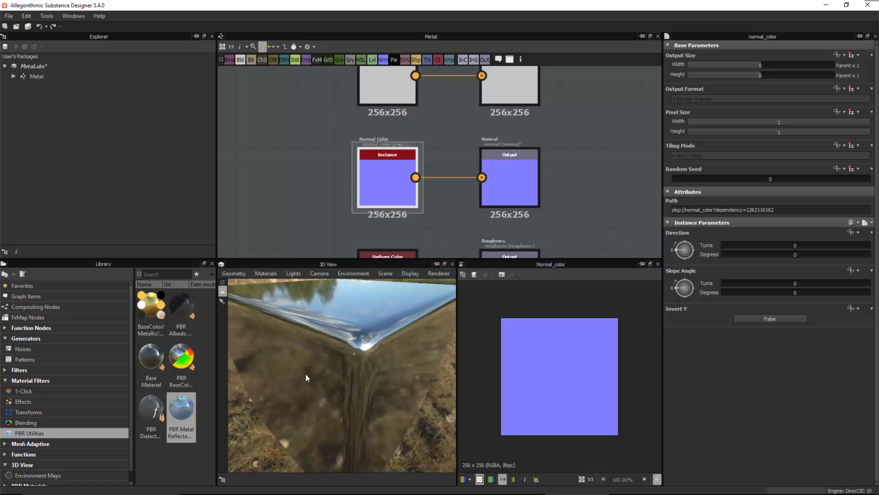
drag(400, 372, 395, 349)
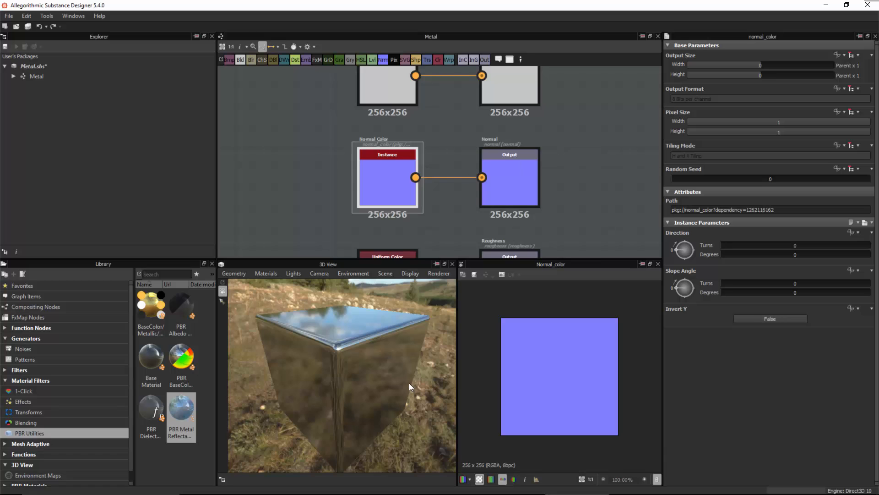
drag(409, 383, 389, 367)
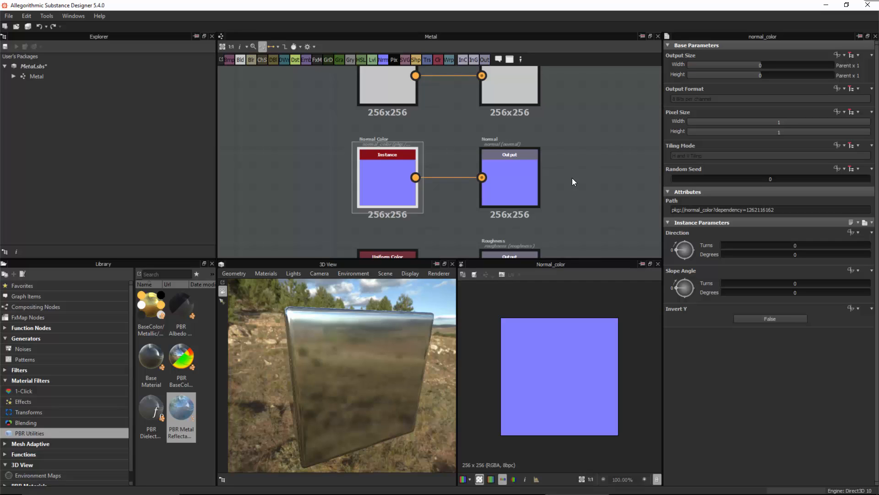
Move the roughness Uniform Color node well away from the Roughness output to leave space between them.
middle_drag(570, 198, 571, 78)
middle_drag(569, 190, 603, 183)
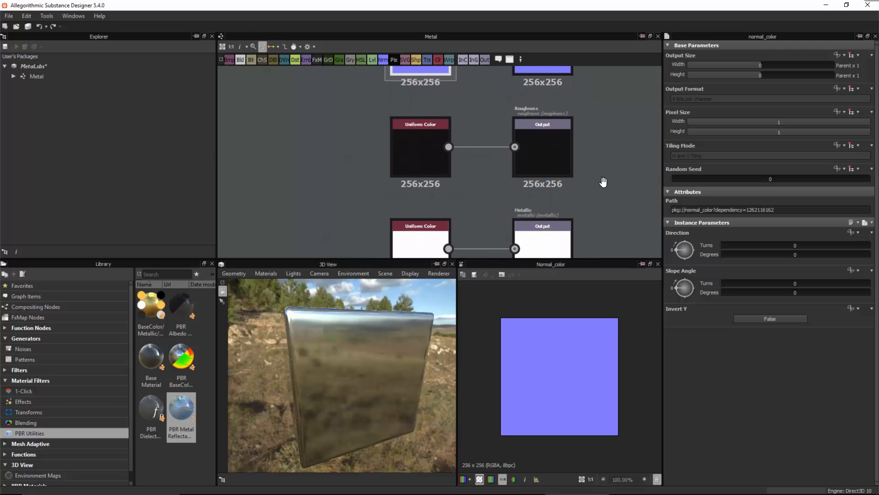
drag(429, 156, 270, 151)
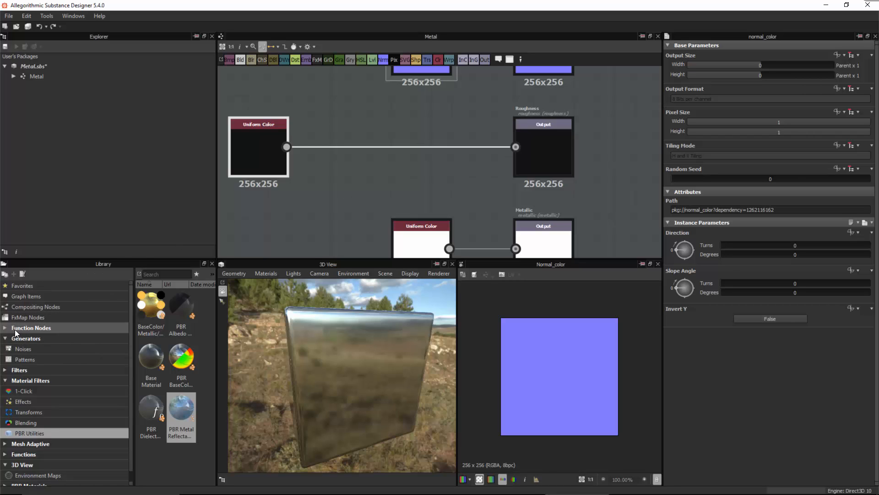
Show the library's Noises generators and widen the library so more thumbnails fit in each row.
click(24, 351)
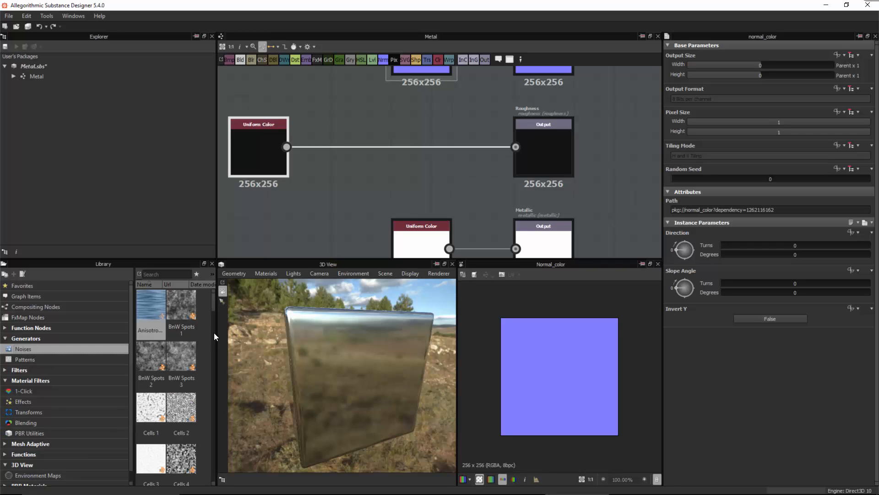
drag(216, 333, 260, 333)
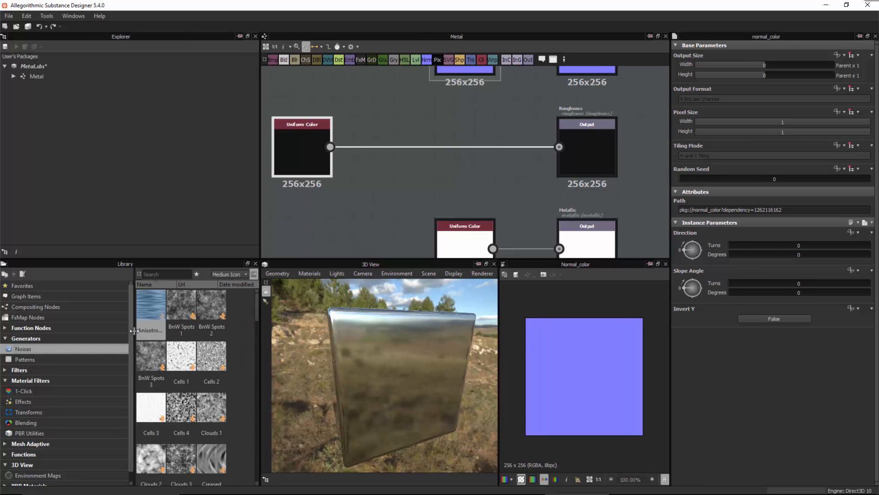
drag(134, 331, 95, 330)
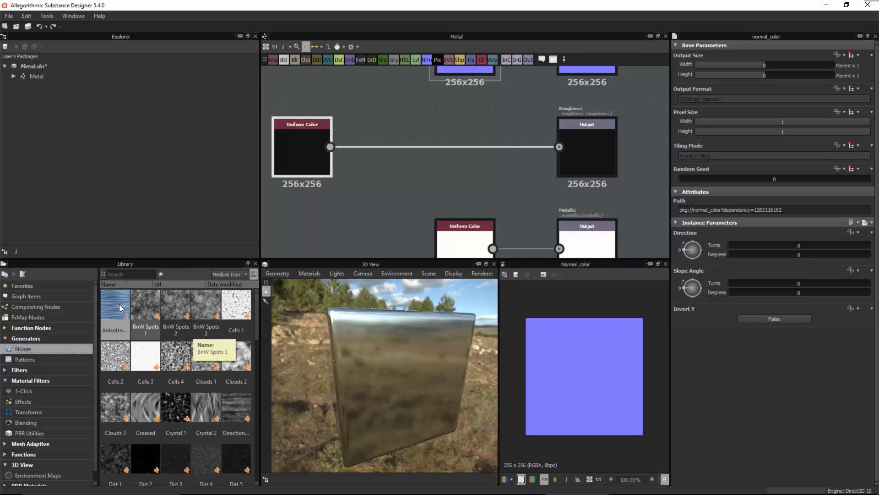
Search the library for "grung" and add grunge map 012 to the graph near the roughness Uniform Color node.
click(128, 274)
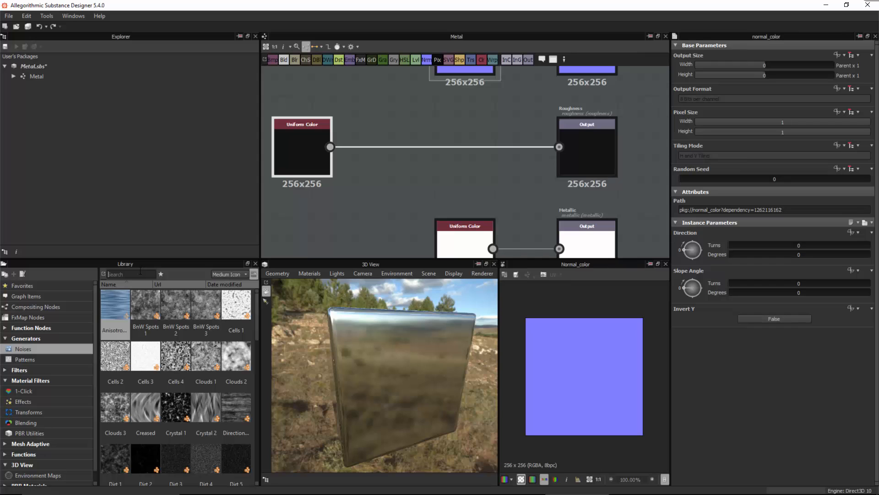
text(grung)
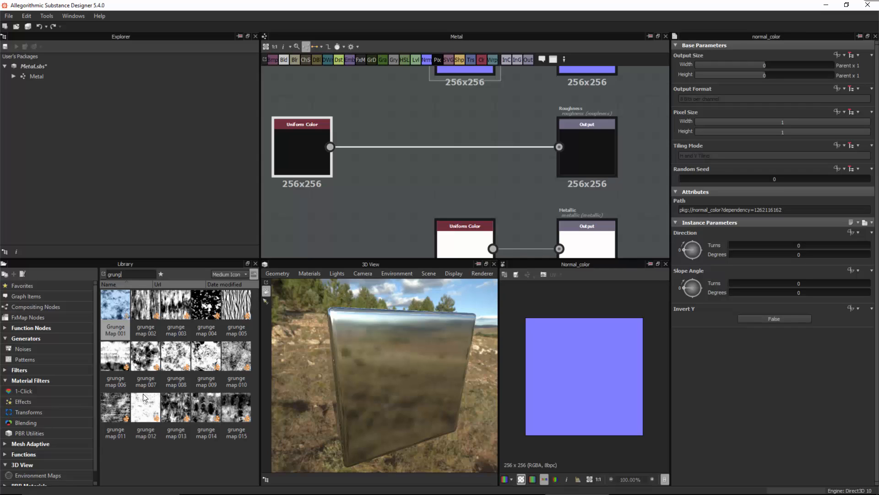
click(143, 408)
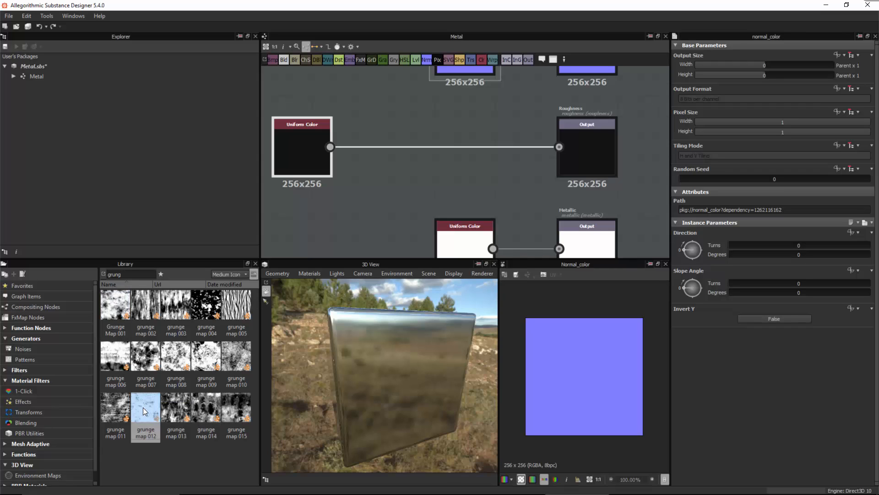
drag(143, 408, 386, 216)
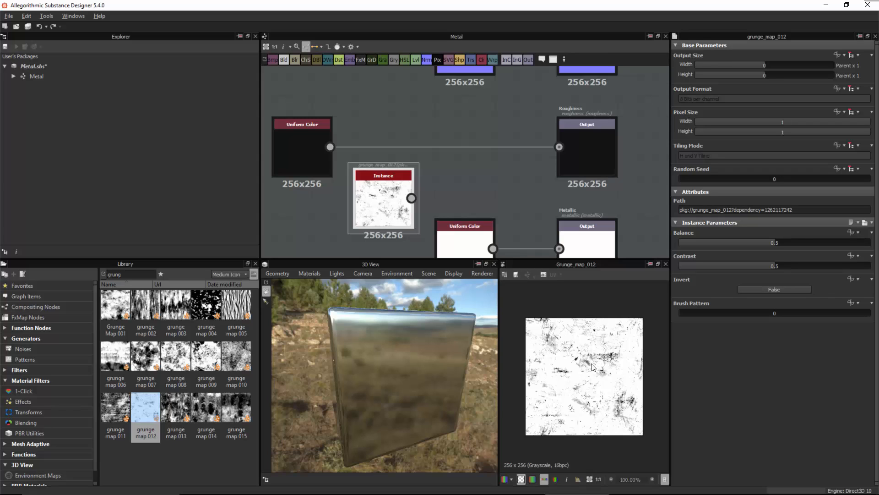
Examine the details of grunge map 012 up close in the 2D view, then fit the whole image again.
alt+right_drag(591, 364, 601, 393)
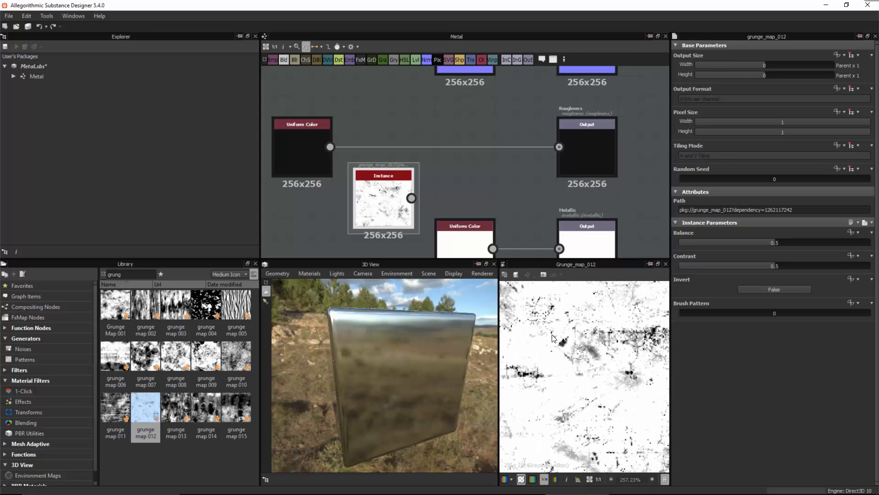
middle_drag(552, 338, 628, 395)
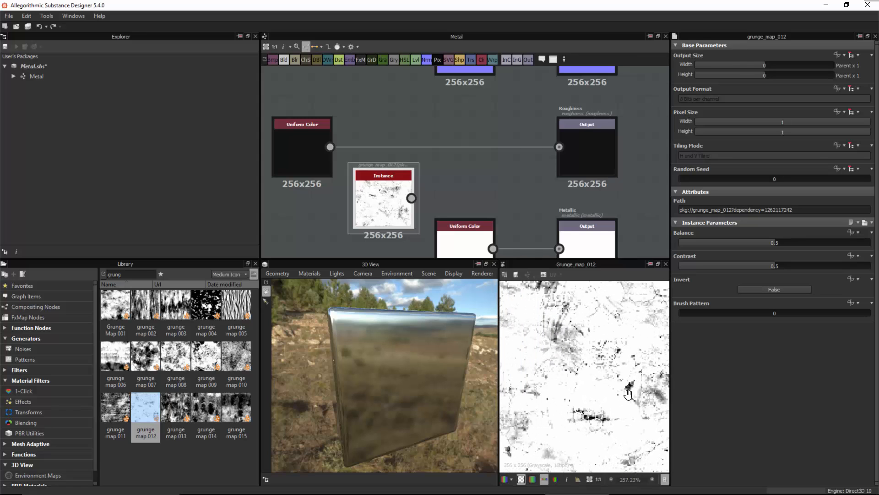
middle_drag(649, 355, 594, 343)
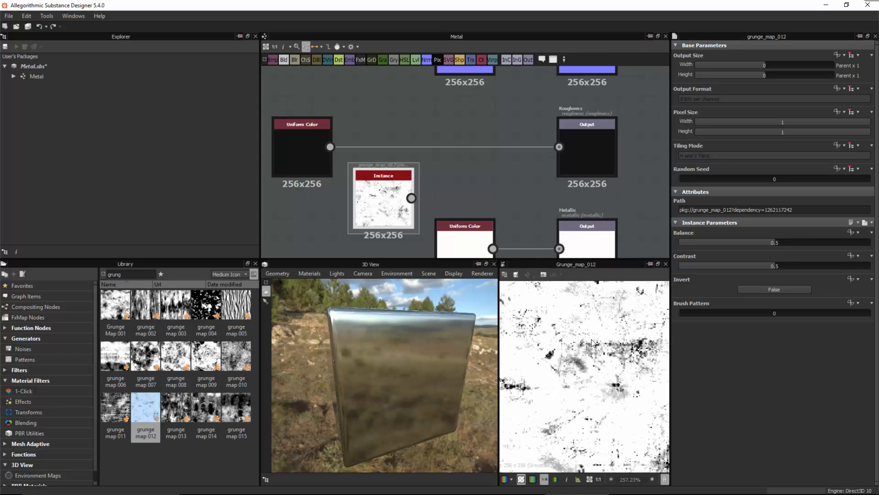
mouse_move(636, 378)
middle_down()
mouse_move(567, 357)
mouse_move(541, 338)
mouse_move(571, 340)
middle_up()
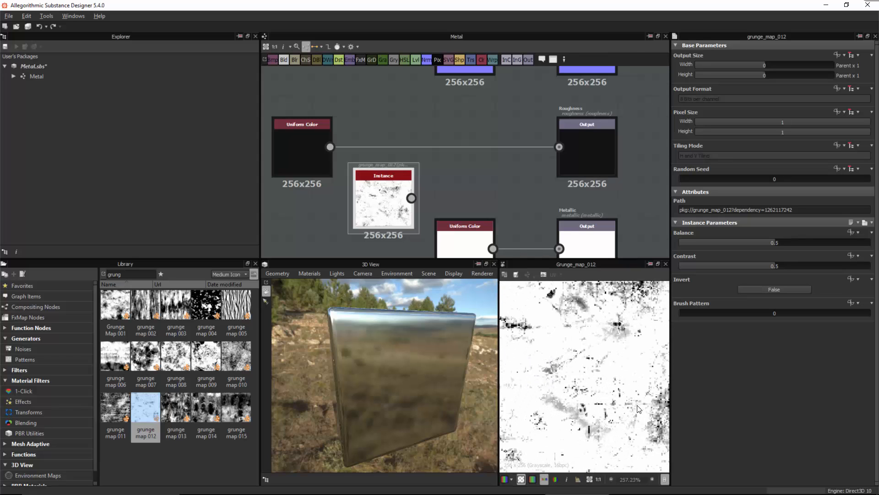
key(f)
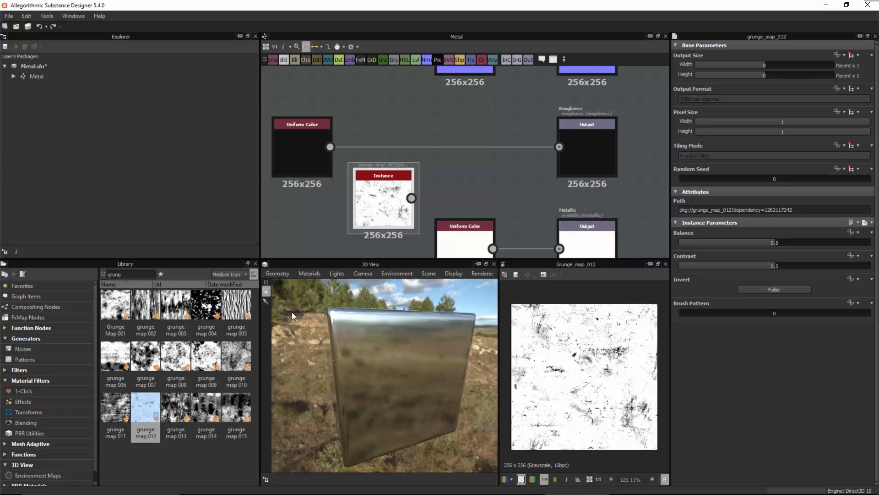
Narrow the library and the 3D view to give the 2D view of the grunge map more room.
drag(260, 326, 195, 327)
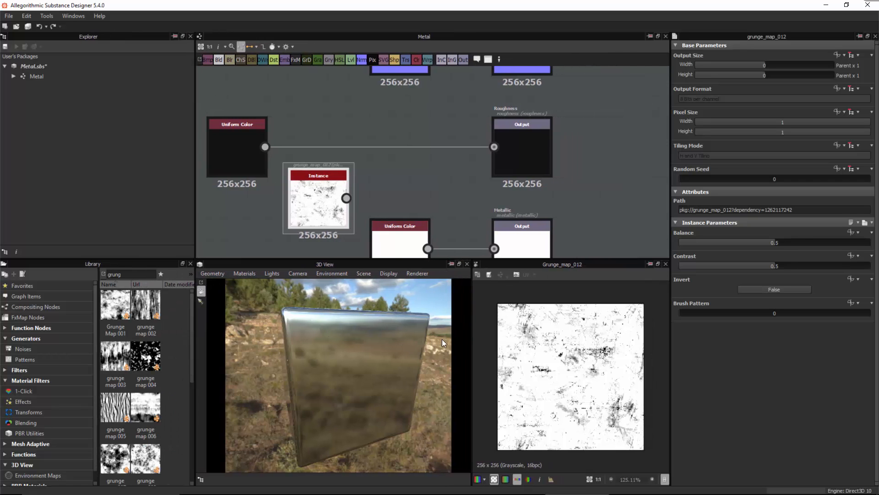
drag(473, 344, 434, 345)
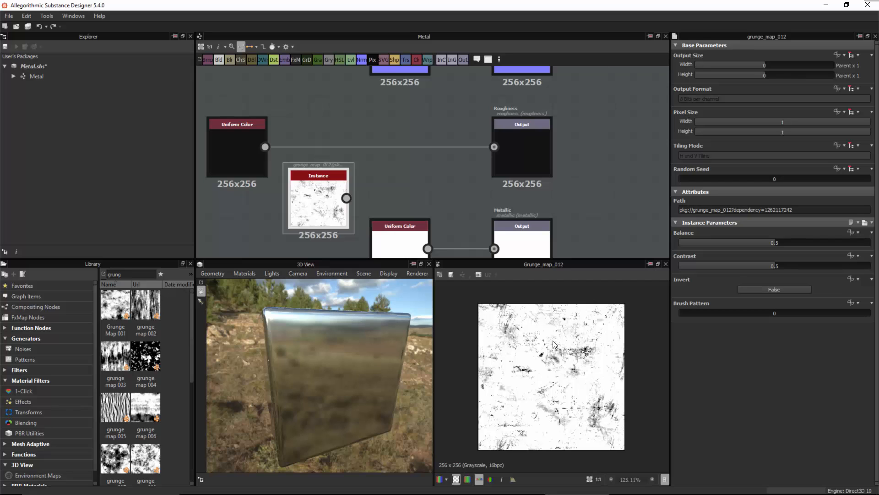
scroll(570, 370, down, 2)
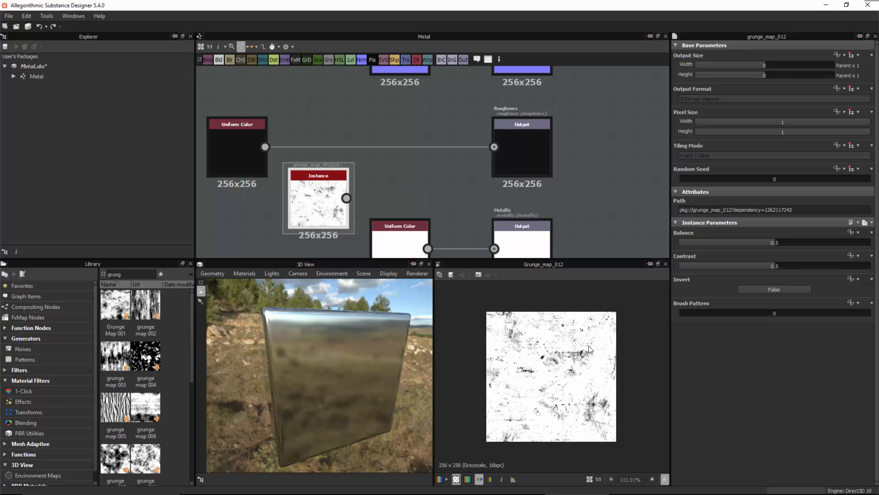
Toggle the tiled display of the grunge map in the 2D view to check how it repeats, ending with tiling off.
key(t)
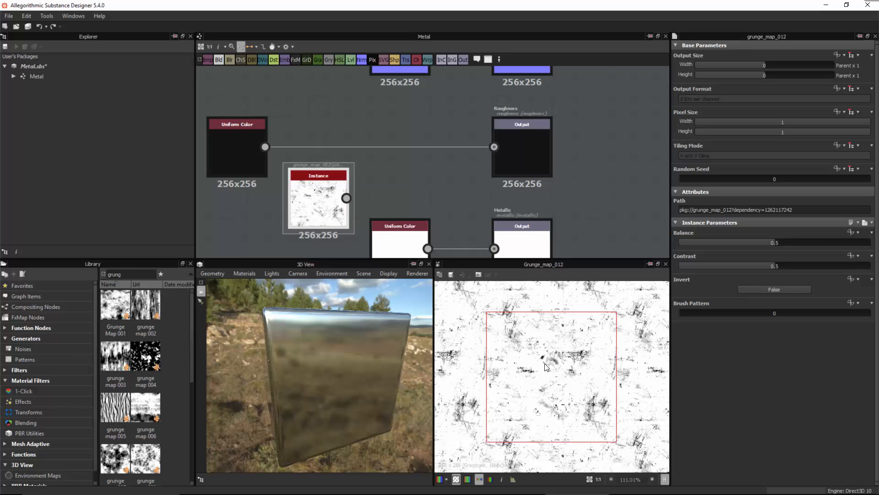
key(space)
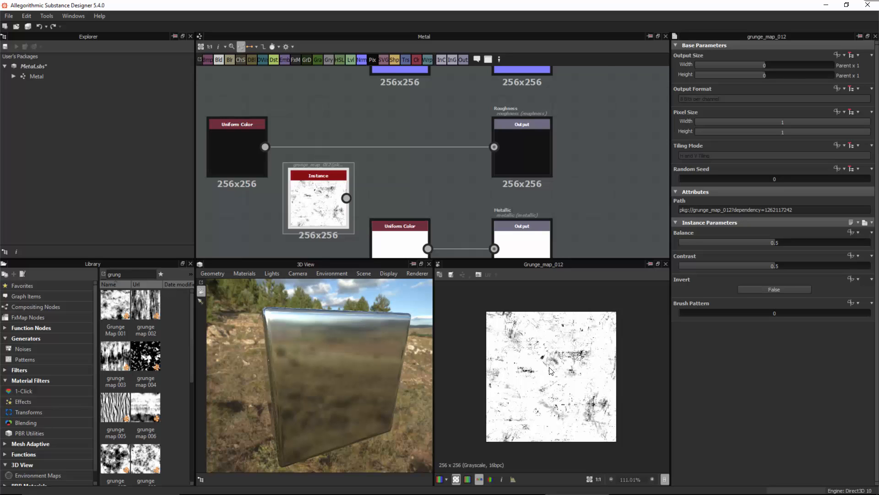
key(space)
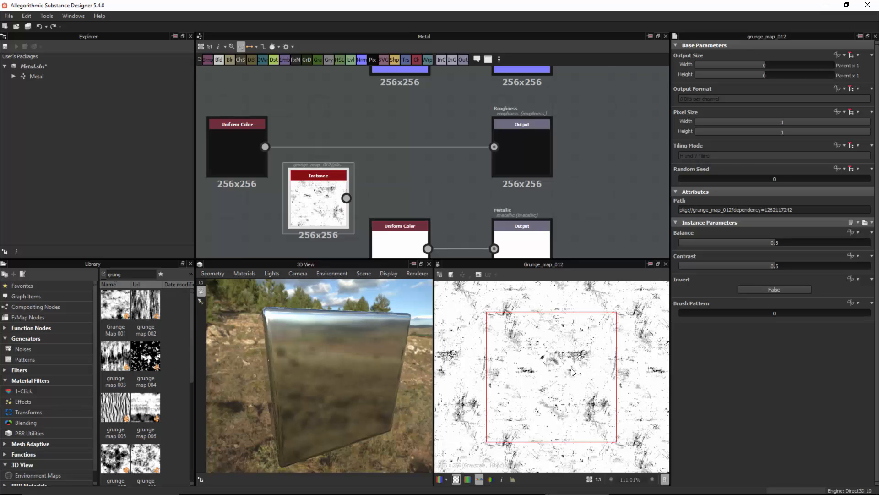
key(space)
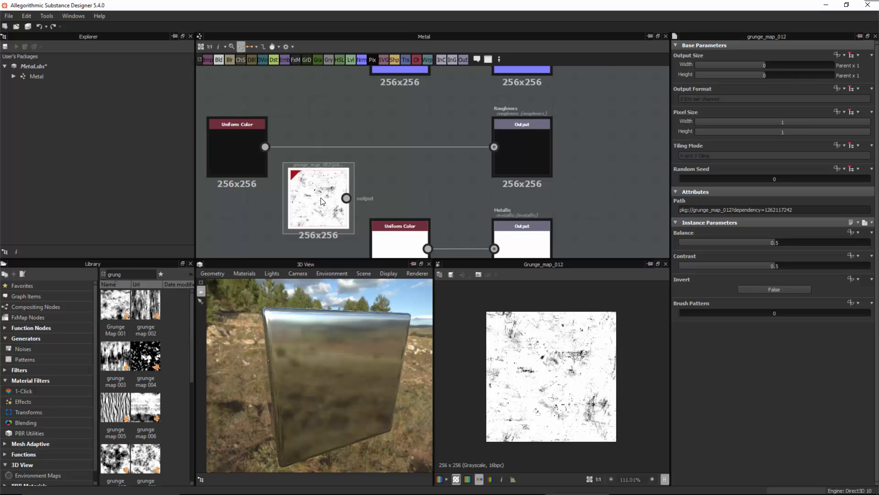
Connect grunge map 012 to the Roughness output in place of the Uniform Color and line it up between the two nodes.
drag(321, 198, 303, 196)
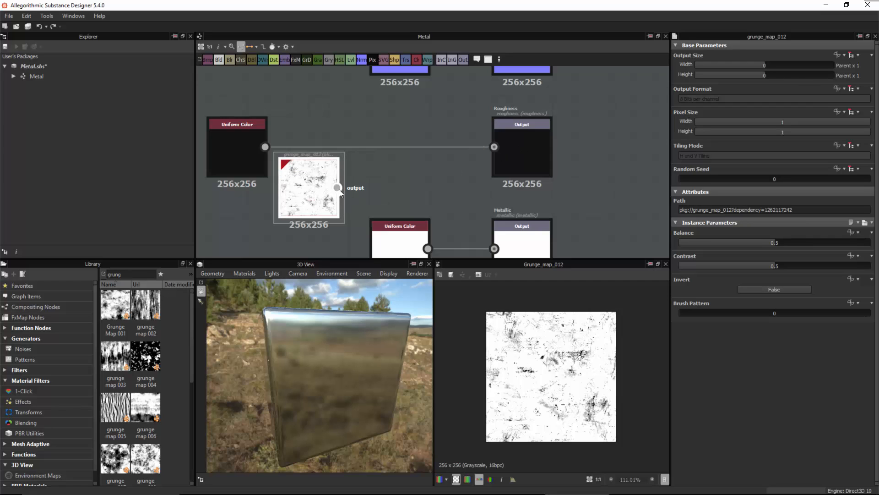
drag(338, 187, 496, 147)
drag(303, 191, 333, 151)
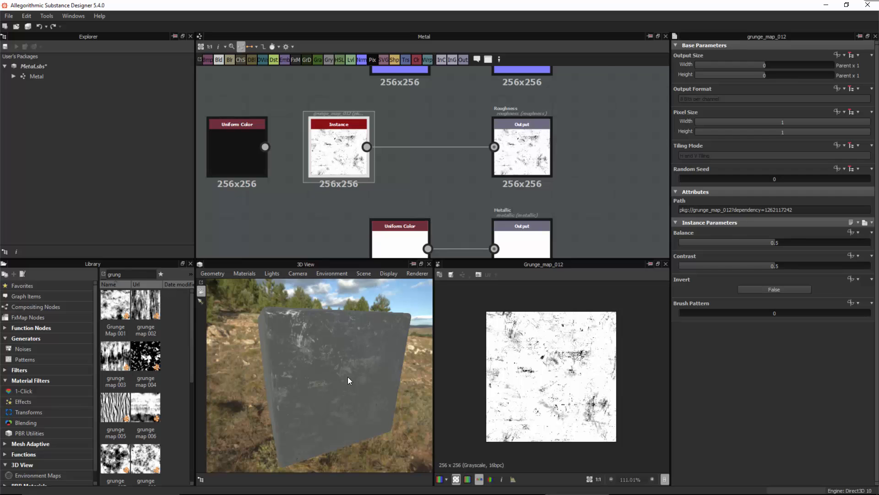
Set the grunge map's Balance to 0.48 and Contrast to 0.43 after checking its effect on the cube.
drag(345, 369, 339, 352)
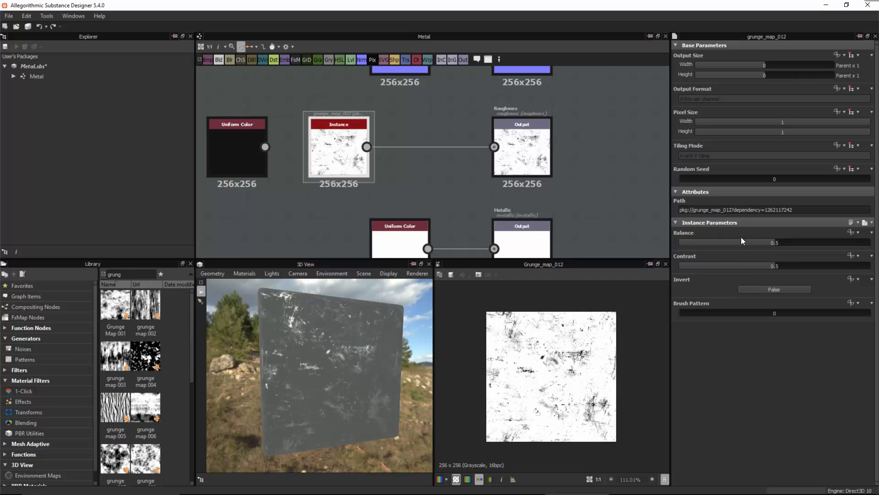
mouse_move(770, 247)
mouse_down()
mouse_move(733, 245)
mouse_move(779, 248)
mouse_move(737, 265)
mouse_move(762, 265)
mouse_move(771, 244)
mouse_up()
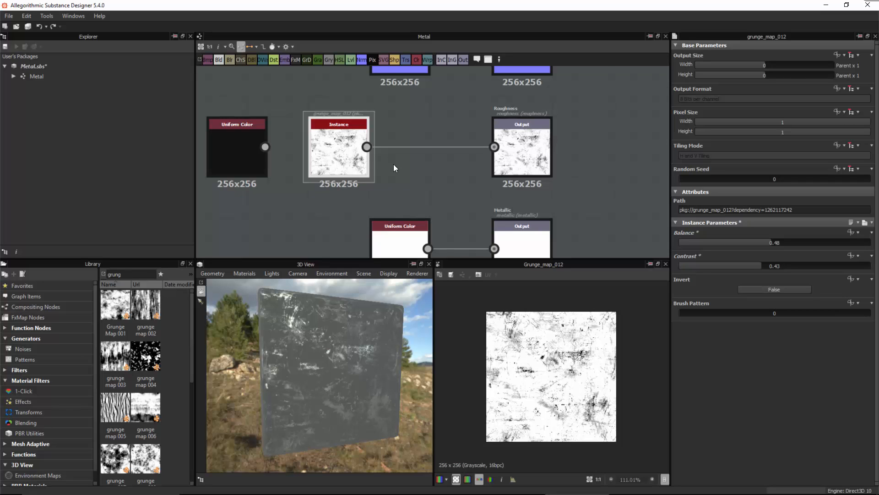
Add a Levels node and insert it into the link between the grunge map and the Roughness output.
right_click(427, 171)
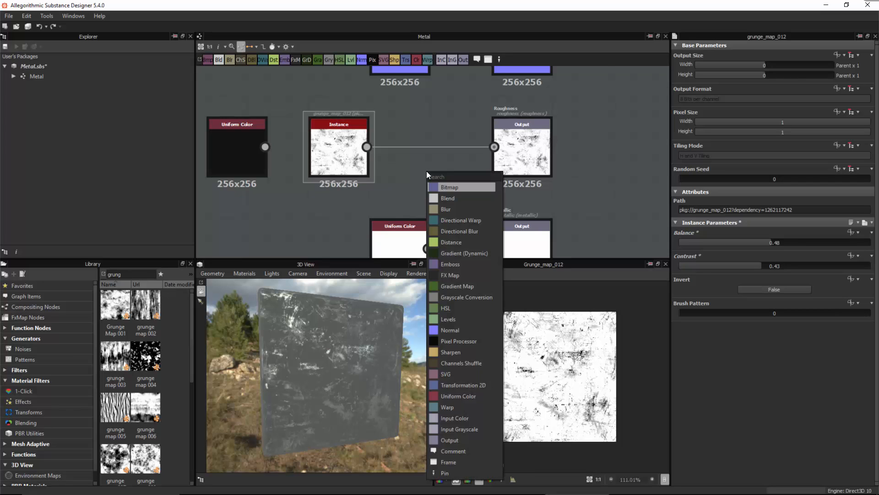
click(464, 321)
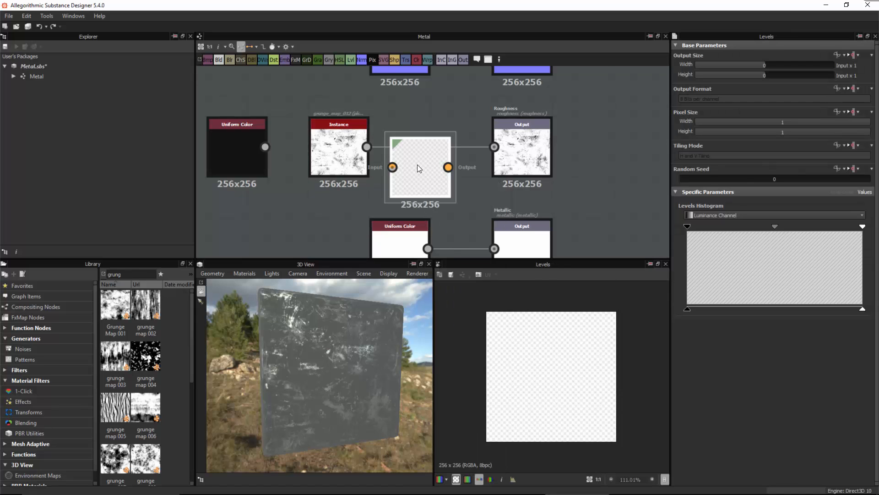
mouse_move(416, 164)
mouse_down()
mouse_move(438, 182)
mouse_move(413, 177)
mouse_up()
drag(469, 177, 495, 146)
drag(437, 177, 438, 148)
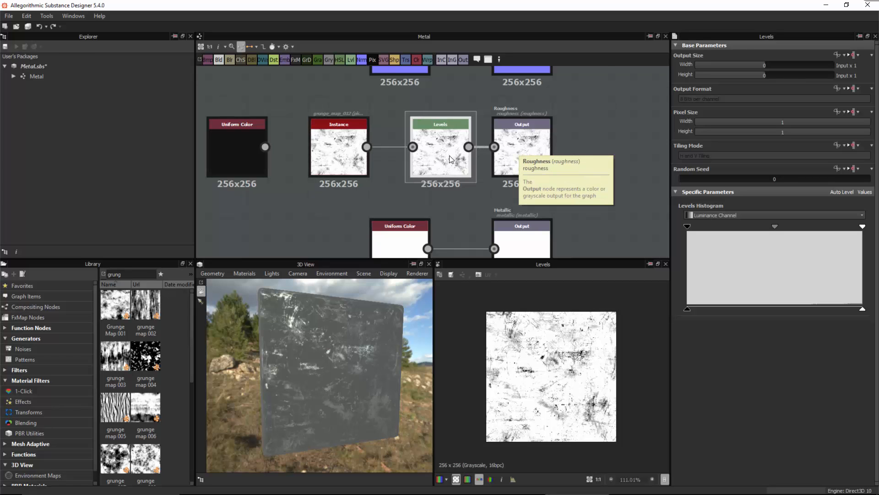
drag(431, 158, 410, 158)
Inspect the grunge map, Levels and Roughness output nodes one after another to compare their images and parameters.
click(328, 151)
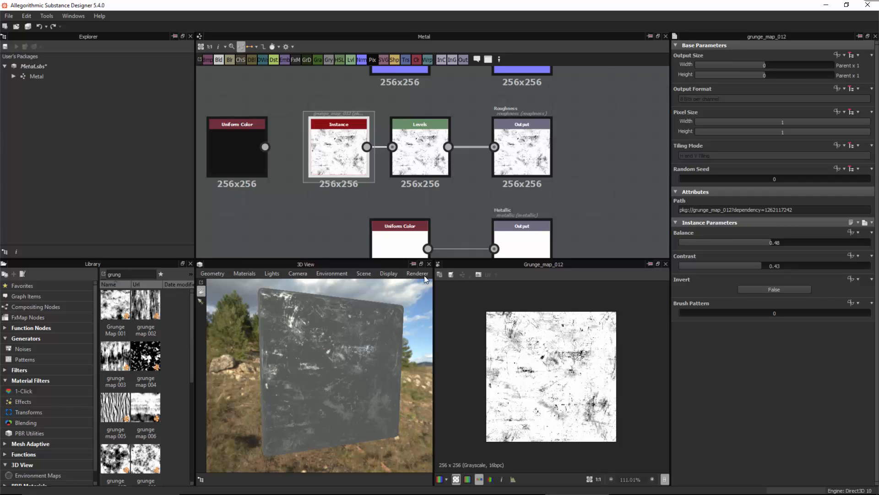
click(423, 153)
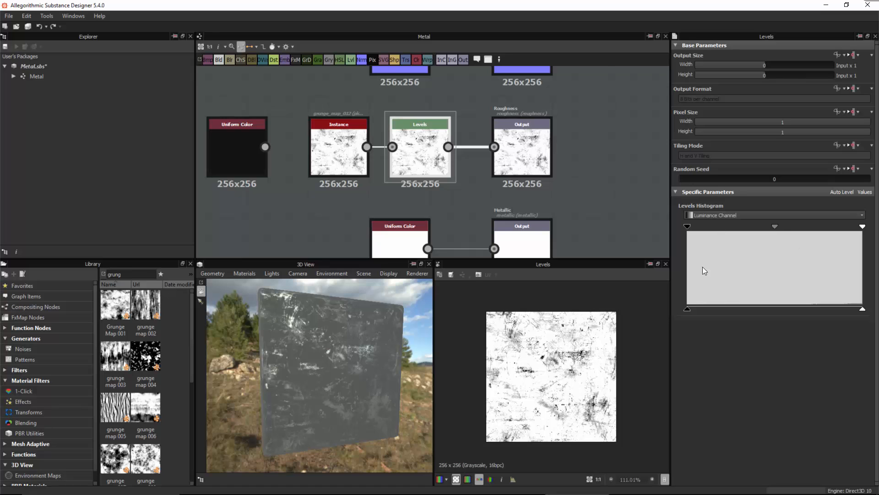
click(534, 149)
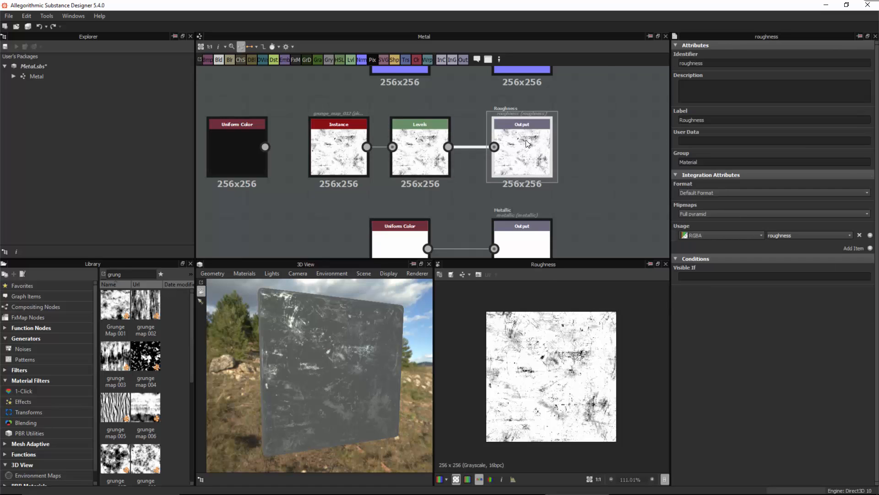
Spread the grunge map and Levels nodes further apart and check each node through to the Roughness output.
drag(343, 148, 323, 148)
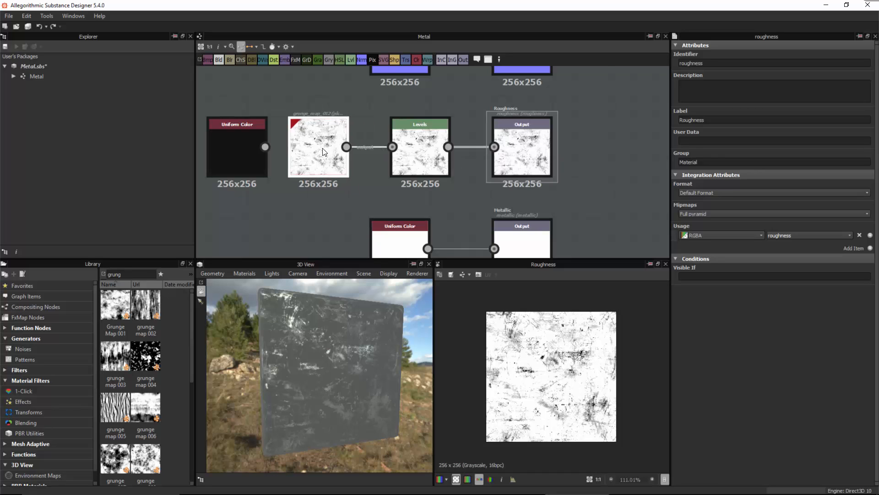
drag(419, 152, 409, 153)
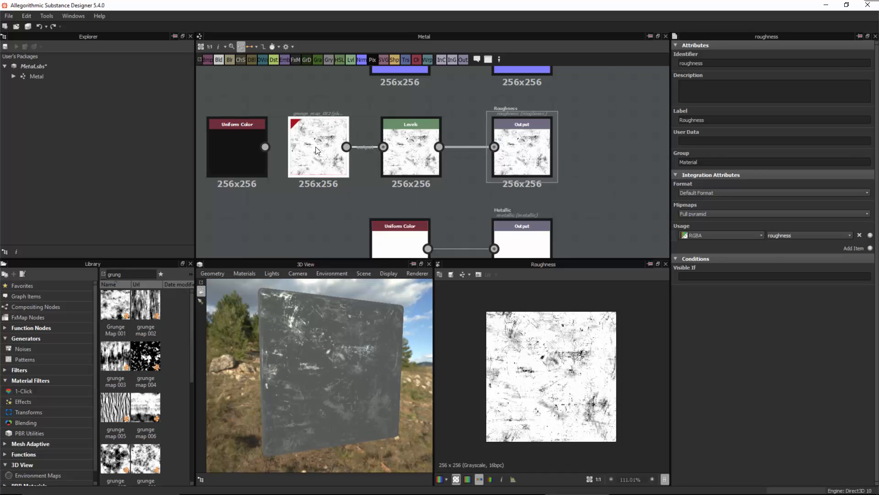
click(315, 147)
click(415, 170)
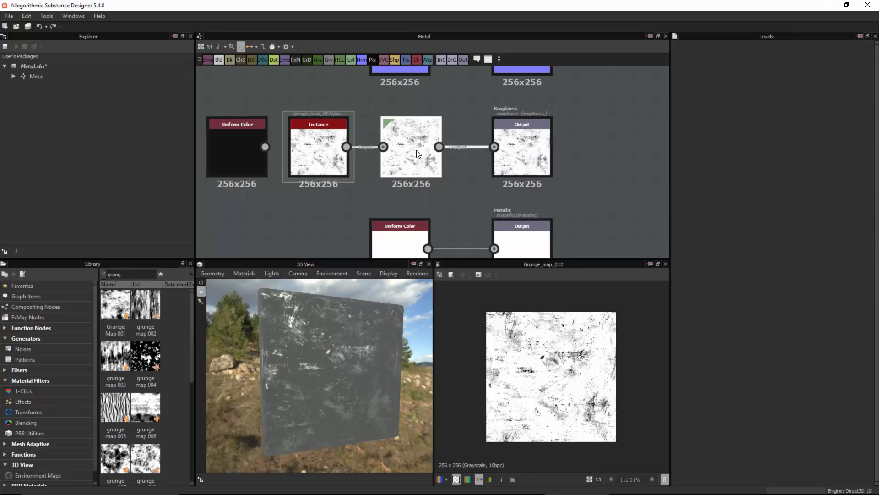
click(534, 155)
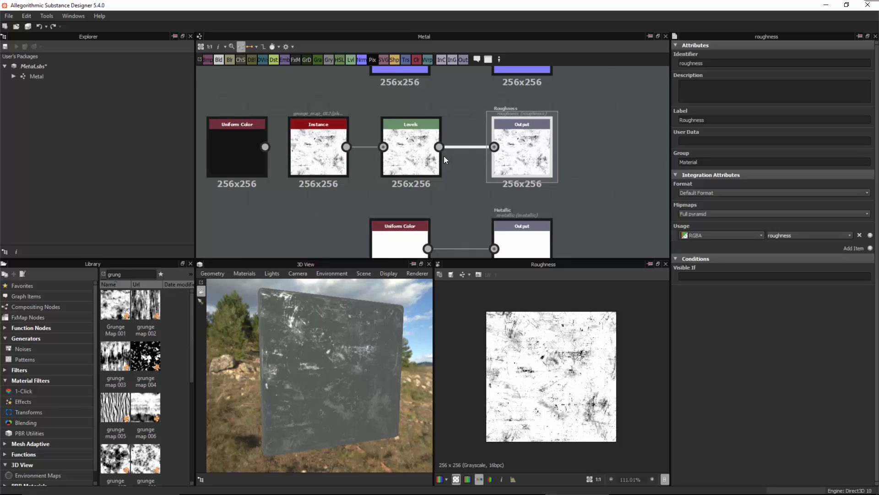
Remove the Levels node between the grunge map and the Roughness output.
click(418, 155)
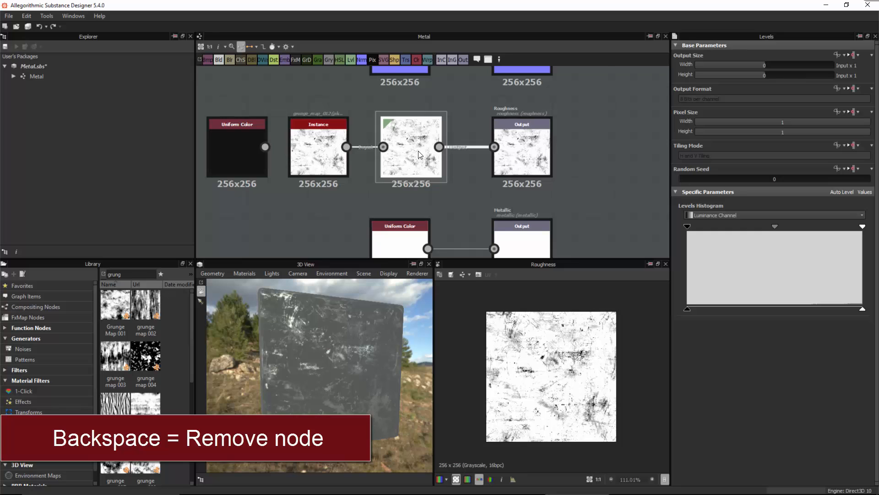
key(BackSpace)
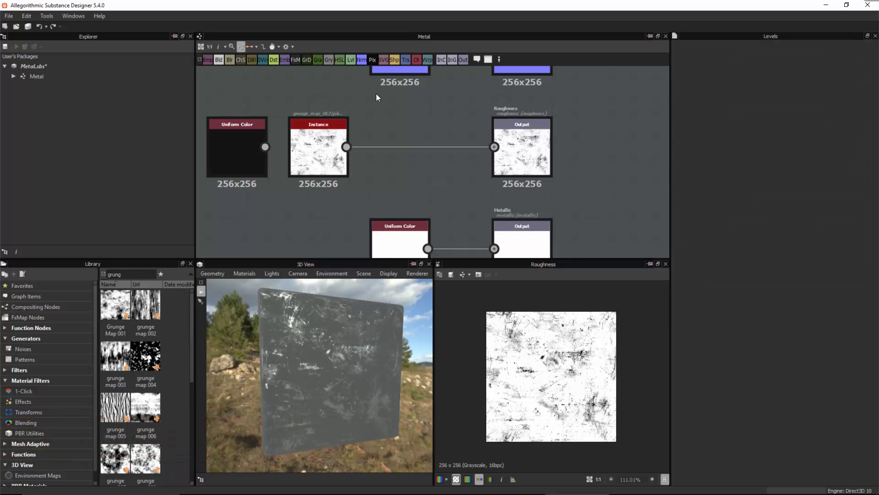
Insert a Levels node between the grunge map and the Roughness output and narrow its output range to darker greys with less contrast.
drag(411, 145, 467, 181)
click(351, 60)
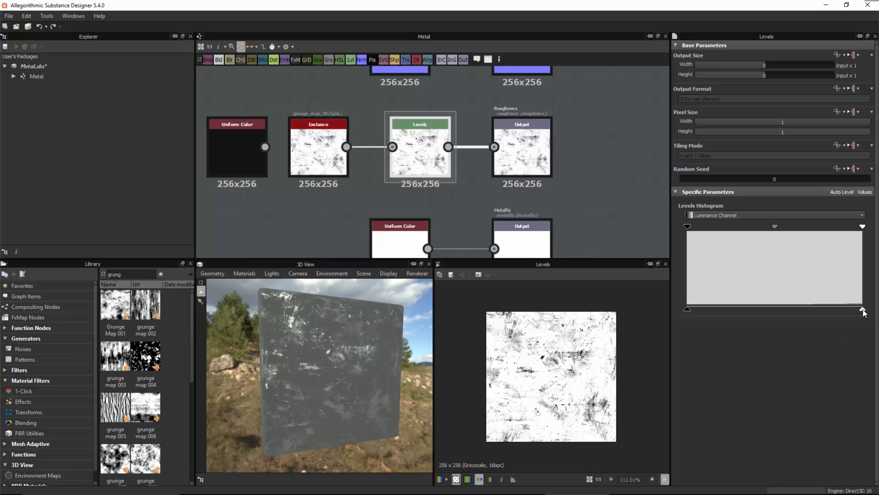
drag(863, 311, 762, 313)
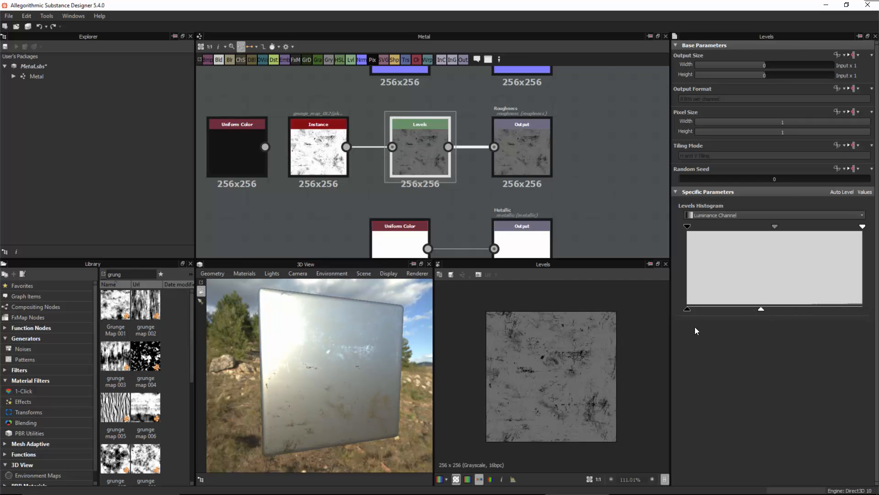
drag(686, 311, 724, 317)
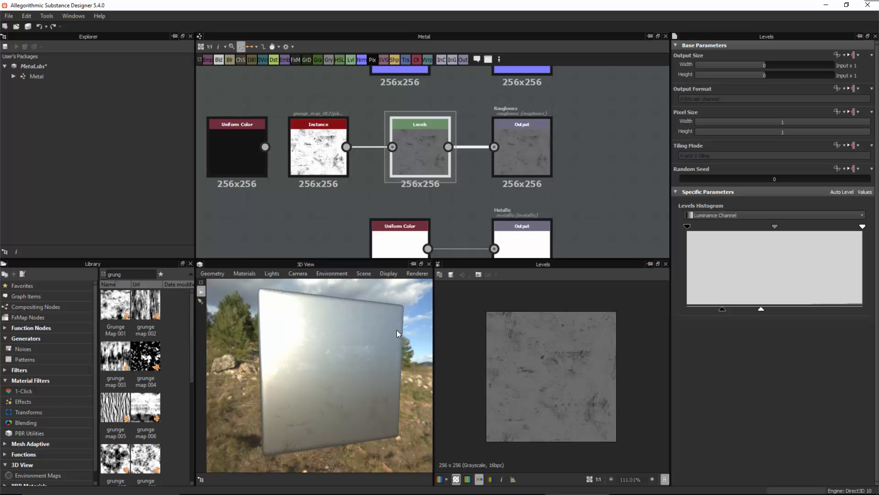
drag(397, 330, 345, 354)
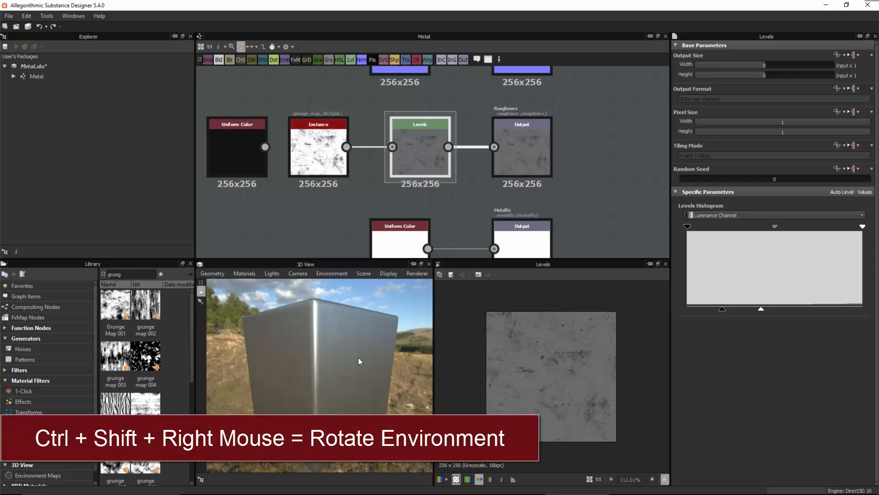
ctrl+shift+right_drag(358, 357, 338, 369)
drag(338, 370, 400, 389)
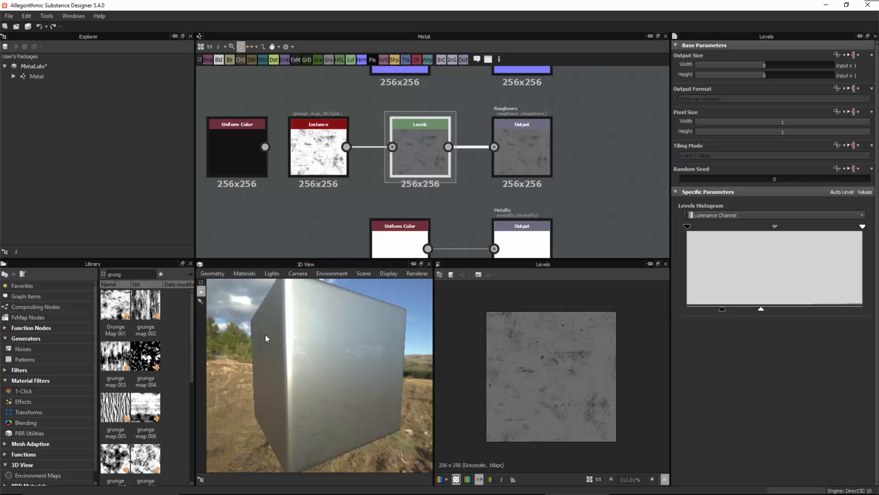
Light the 3D preview with the glazed patio environment map from the library and rotate the environment around the cube.
scroll(94, 352, down, 1)
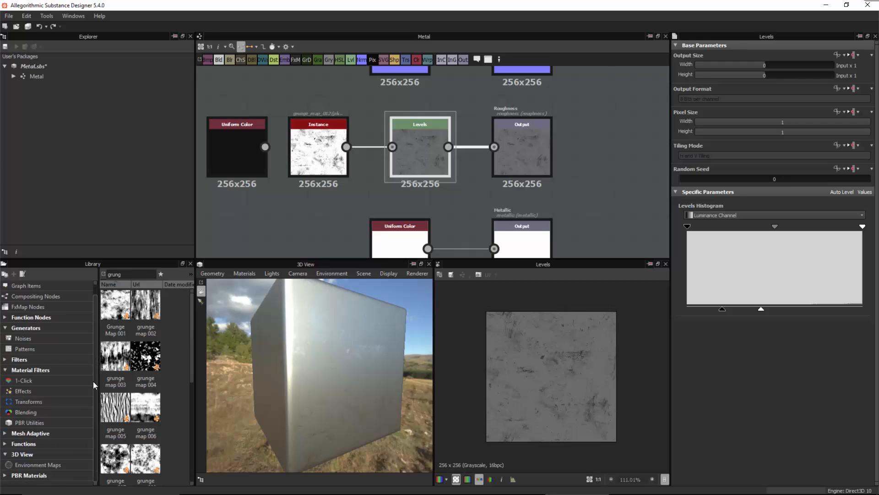
click(34, 465)
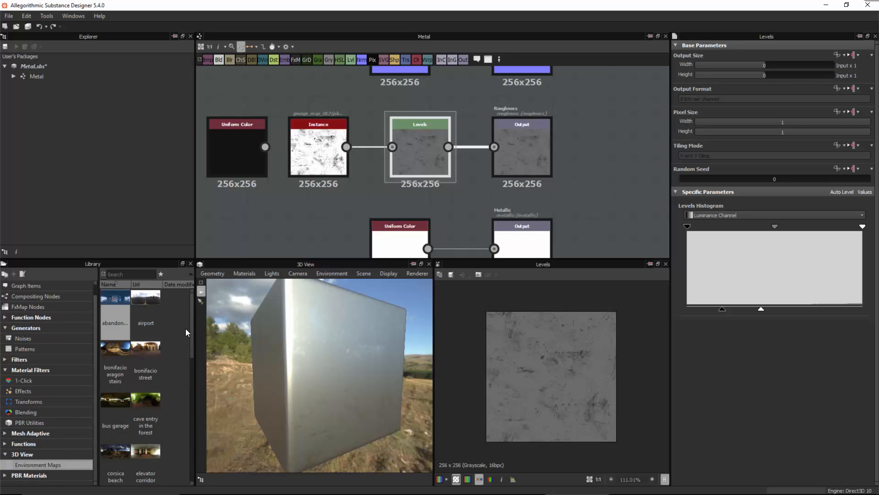
drag(190, 331, 189, 451)
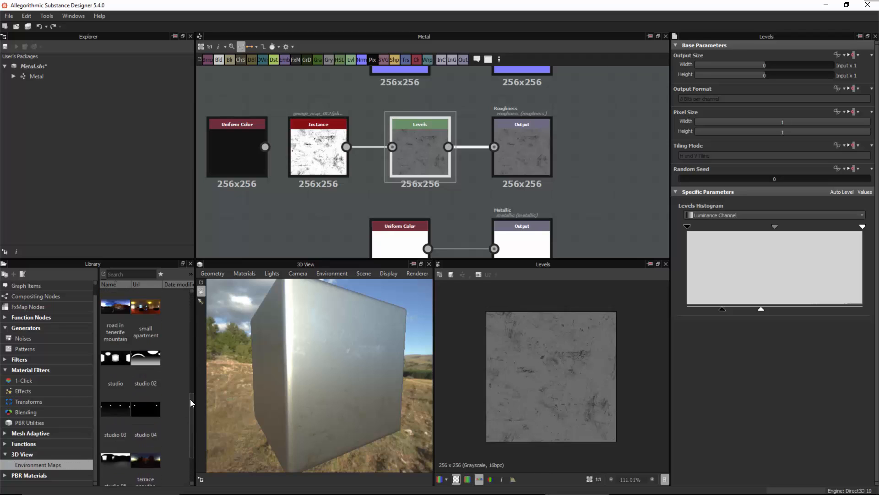
drag(191, 400, 191, 378)
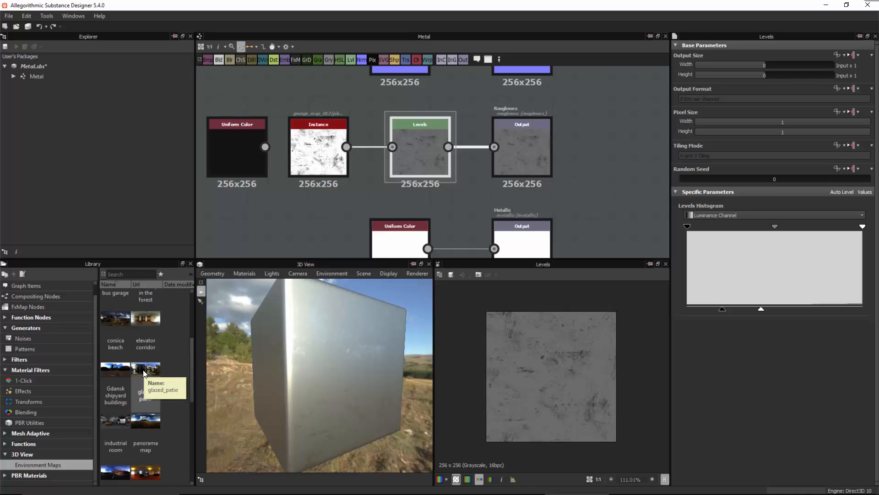
drag(143, 371, 229, 369)
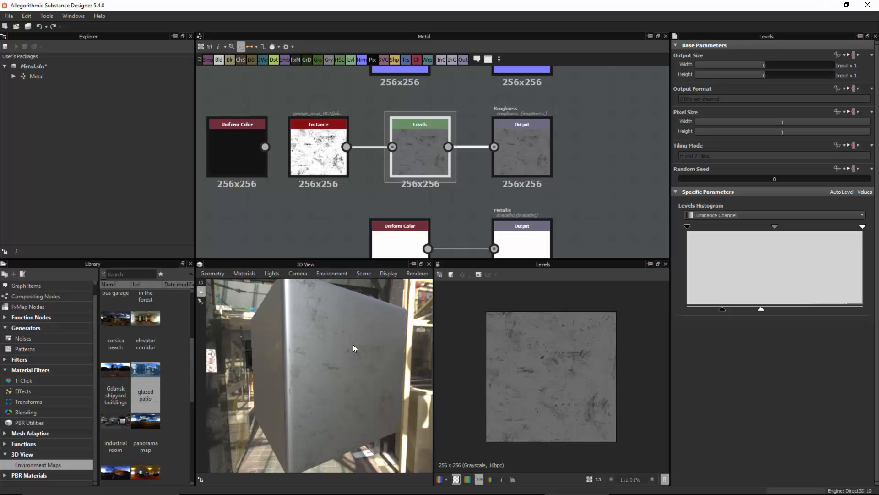
ctrl+shift+right_drag(366, 348, 394, 359)
Adjust the Levels output range to darken the roughness, and delete the unconnected Uniform Color node beside the grunge map.
mouse_move(724, 308)
mouse_down()
mouse_move(710, 310)
mouse_move(784, 312)
mouse_move(736, 310)
mouse_up()
click(221, 150)
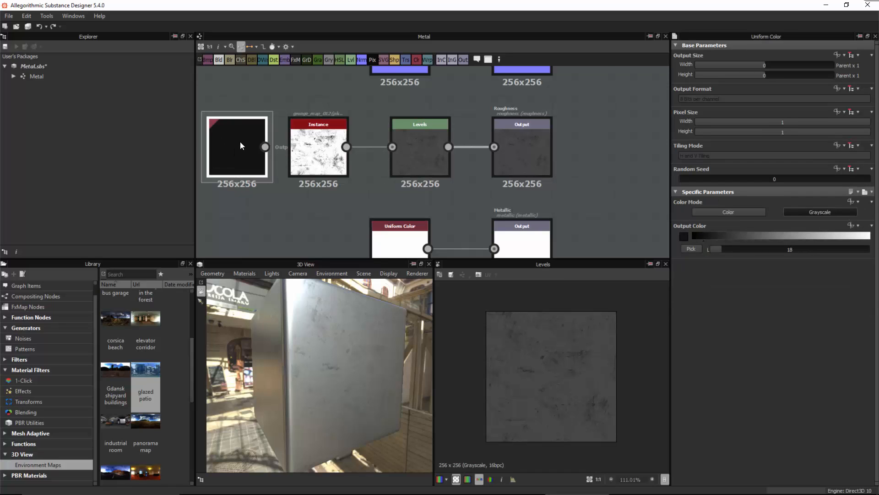
key(Delete)
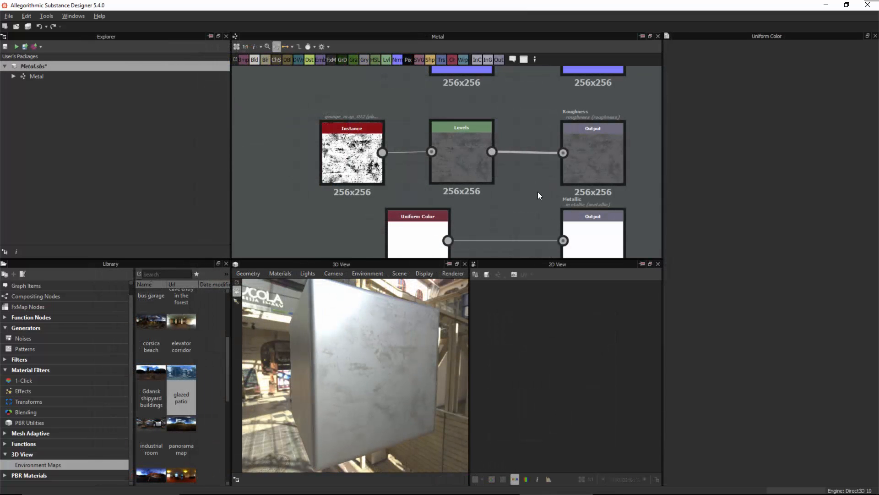
Add a Mesh 1 pattern from the library's pattern generators to the graph, beside the Normal Color node.
middle_drag(528, 91, 524, 191)
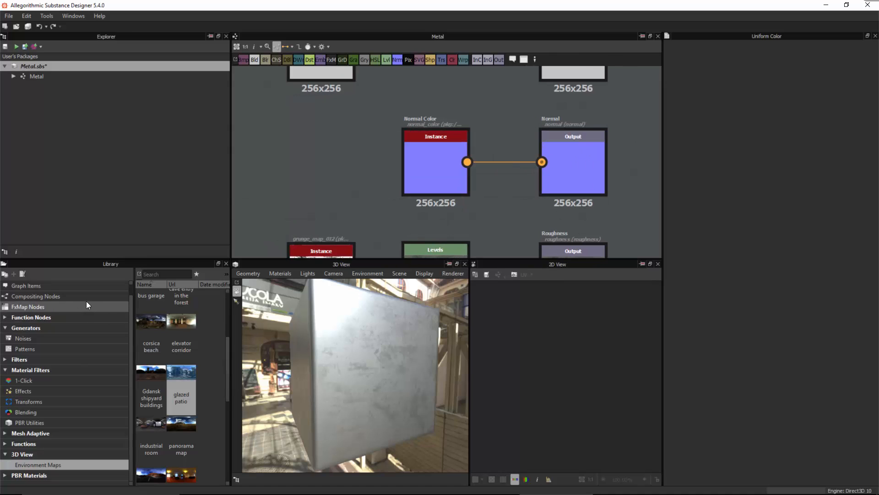
click(23, 349)
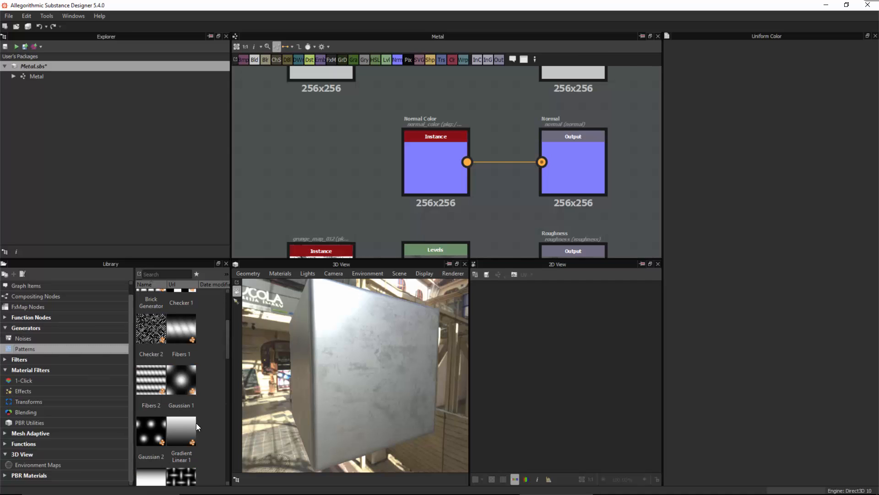
drag(226, 348, 202, 359)
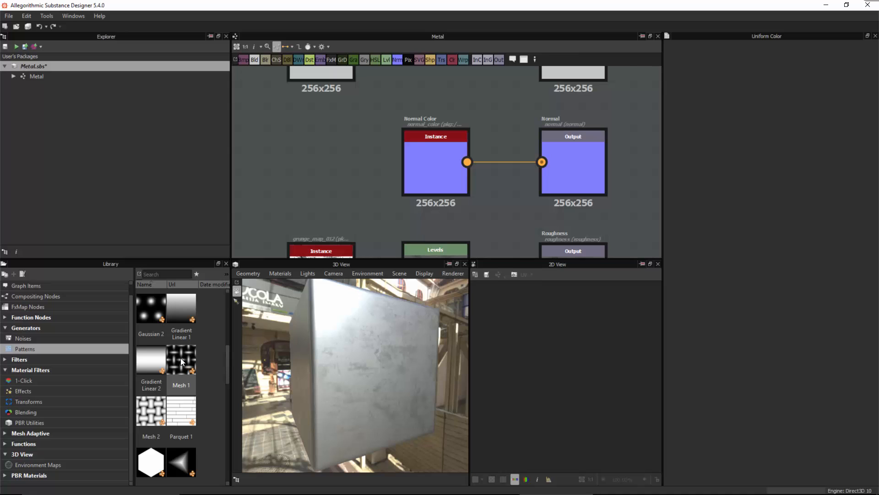
drag(180, 358, 324, 154)
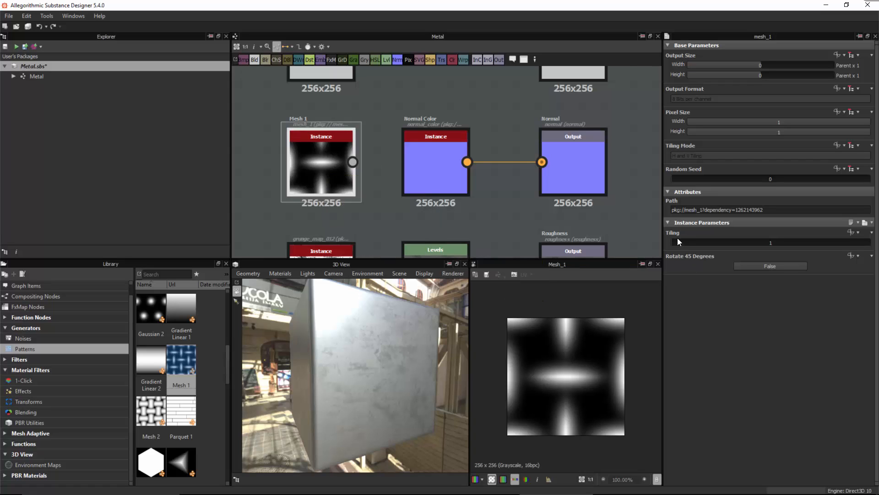
Set the Mesh 1 pattern's Tiling to 10 and Rotate 45 Degrees to True.
double_click(775, 243)
text(10)
key(Return)
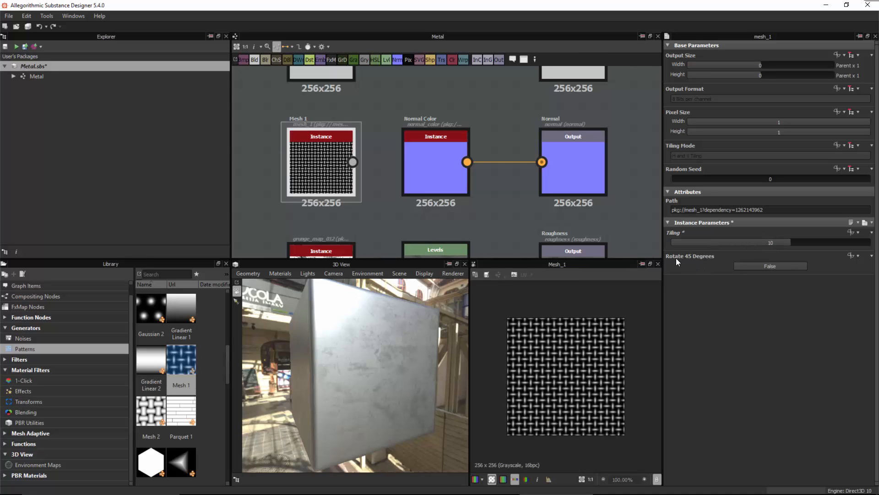
click(760, 268)
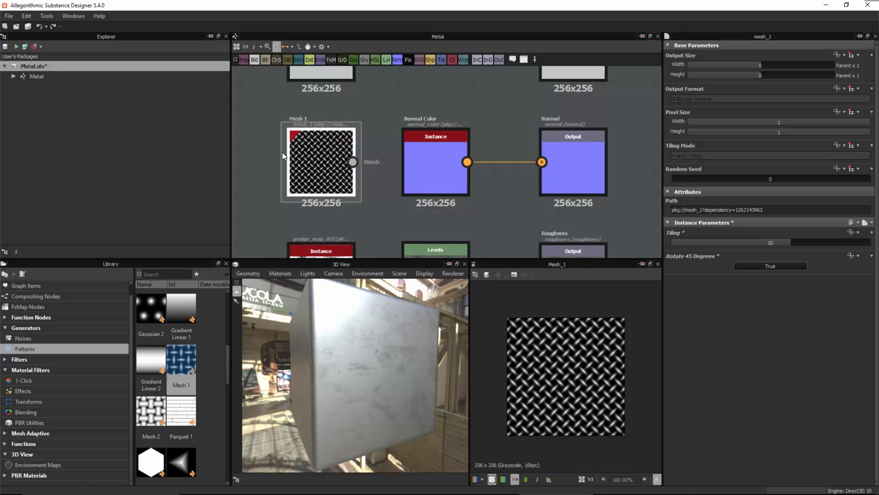
scroll(573, 373, up, 3)
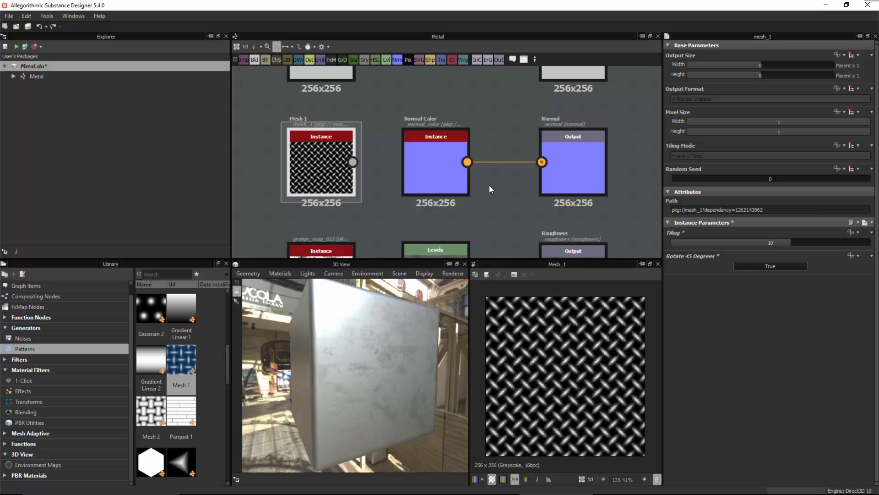
Replace the Normal Color node with a Normal node and feed the Mesh 1 pattern into its input.
click(424, 147)
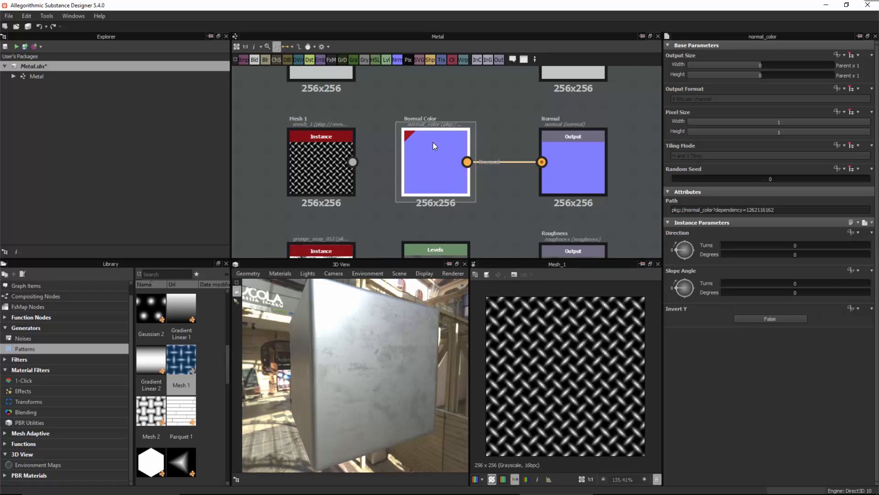
key(Delete)
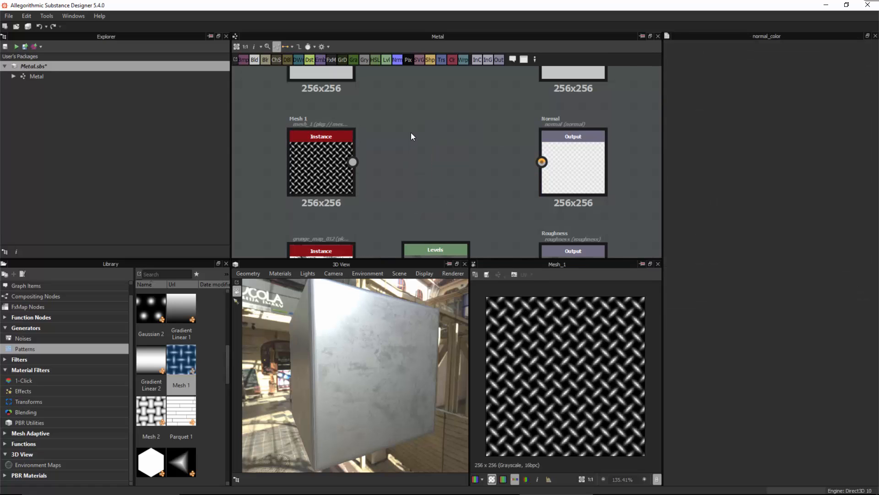
key(space)
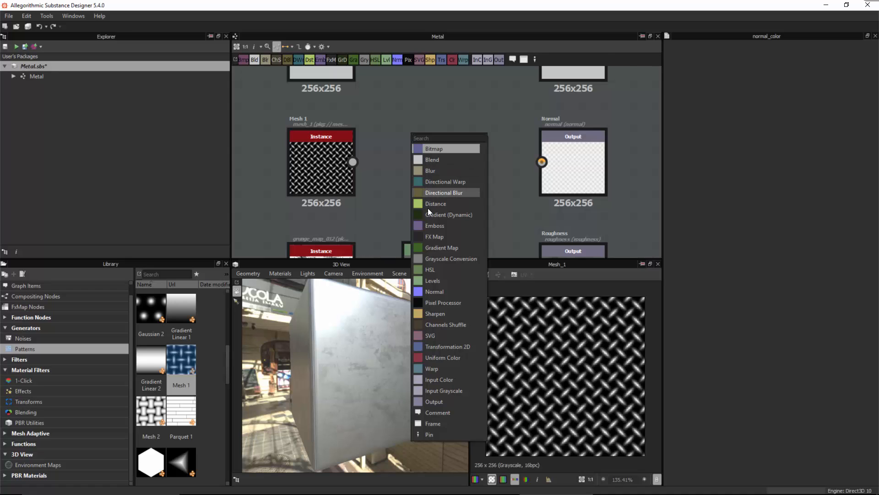
click(433, 291)
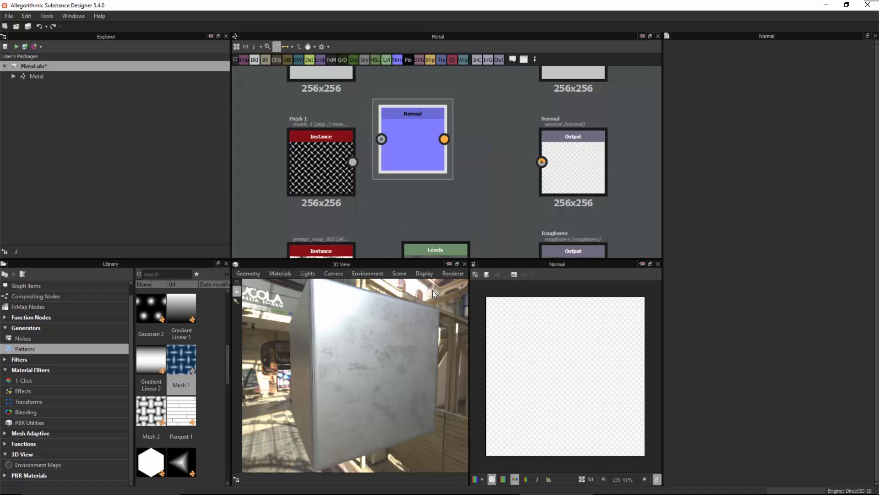
drag(425, 163, 424, 169)
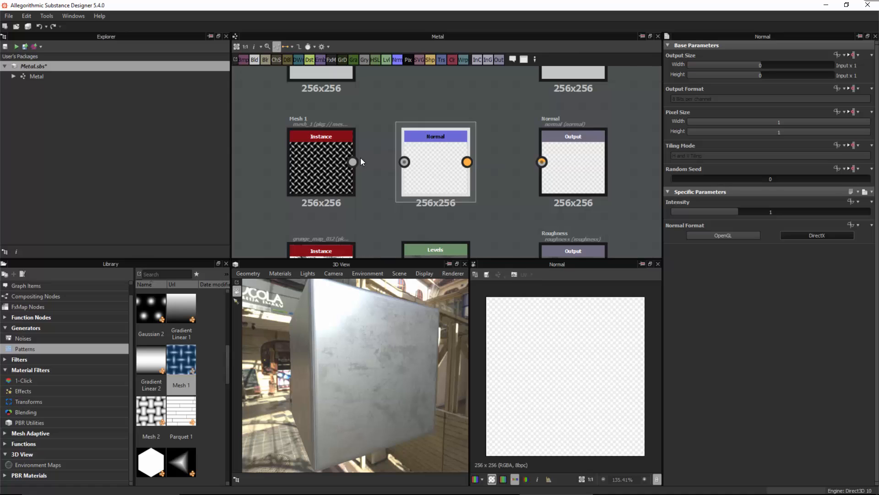
drag(354, 162, 403, 163)
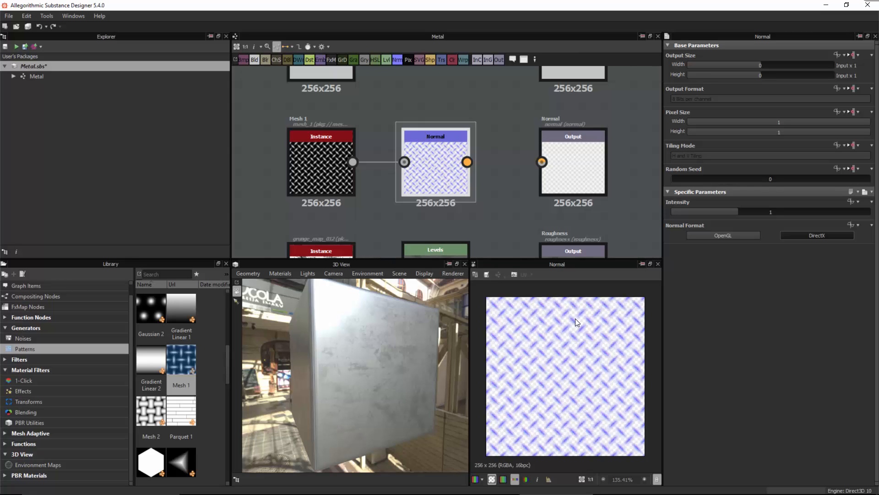
Hide the transparency in the 2D preview and set the Normal node's Intensity to 3.25.
click(491, 479)
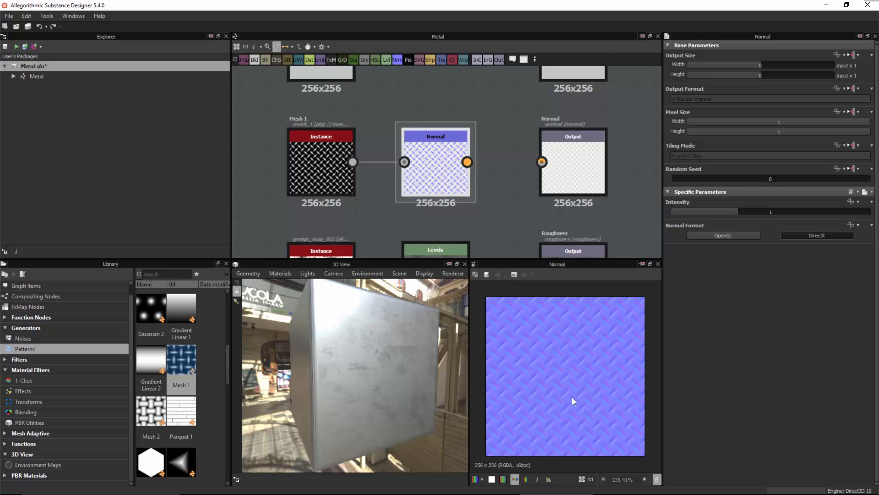
drag(739, 211, 872, 215)
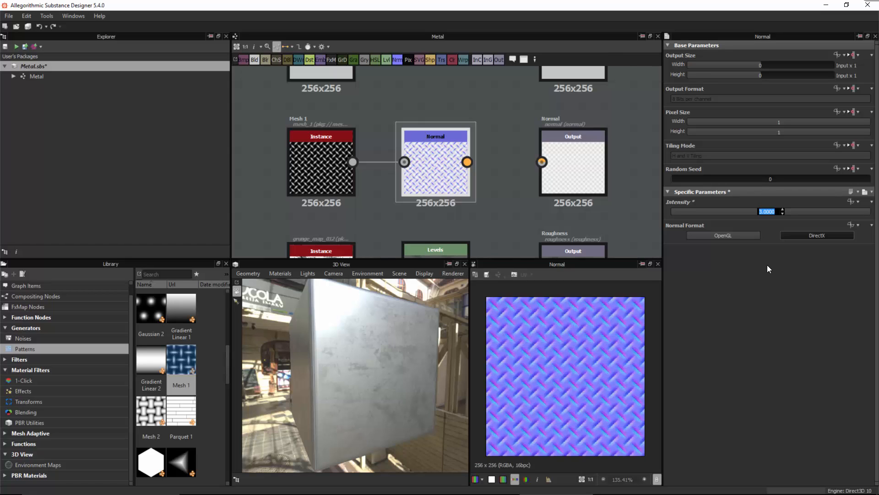
text(6)
key(Return)
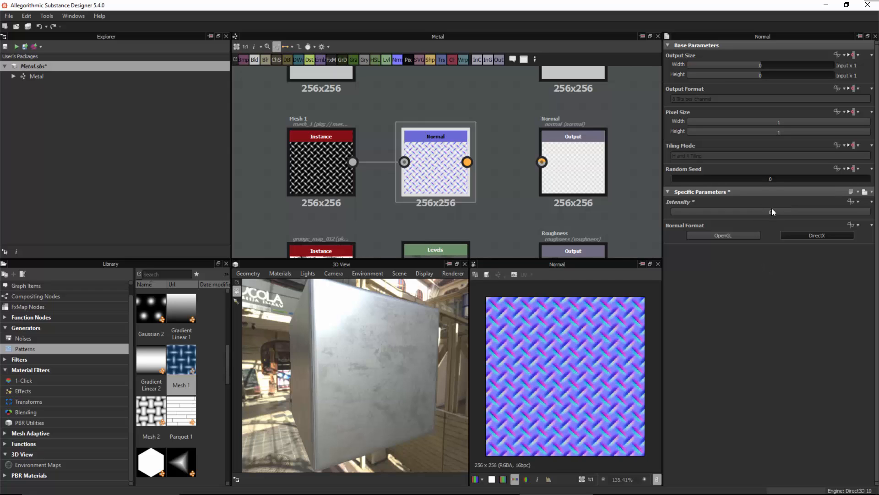
drag(772, 211, 878, 221)
double_click(866, 213)
click(834, 215)
drag(819, 210, 779, 211)
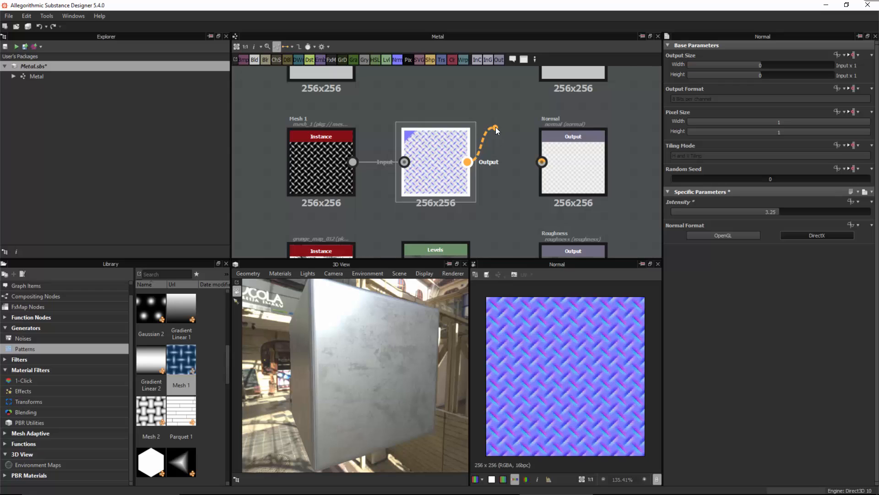
Connect the Normal node to the Normal output and examine the raised pattern up close on the 3D cube.
drag(495, 128, 542, 162)
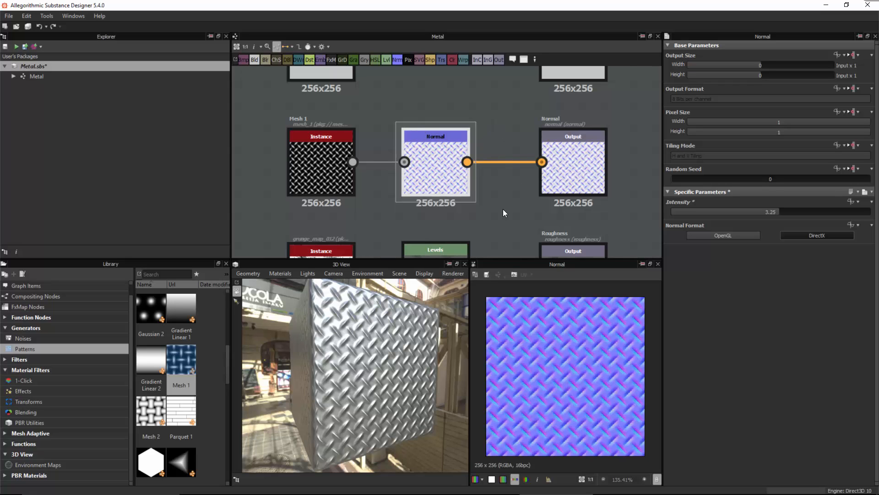
drag(401, 328, 370, 359)
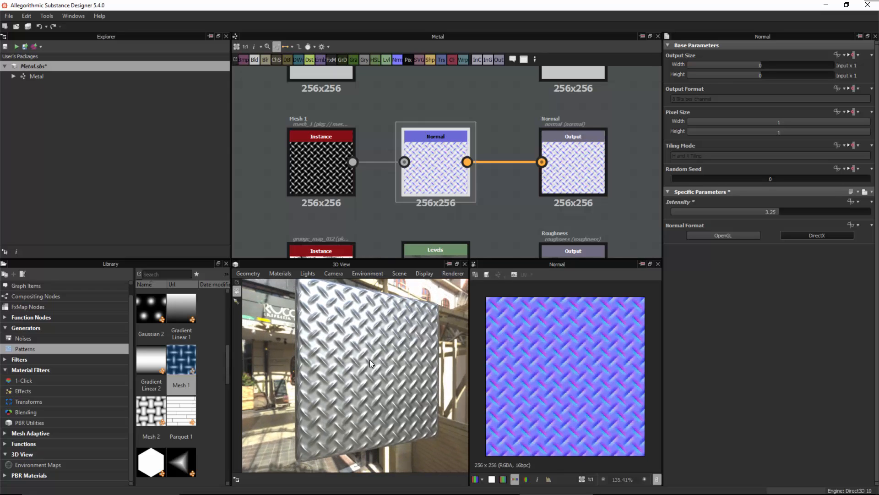
right_drag(346, 376, 371, 422)
drag(371, 423, 311, 421)
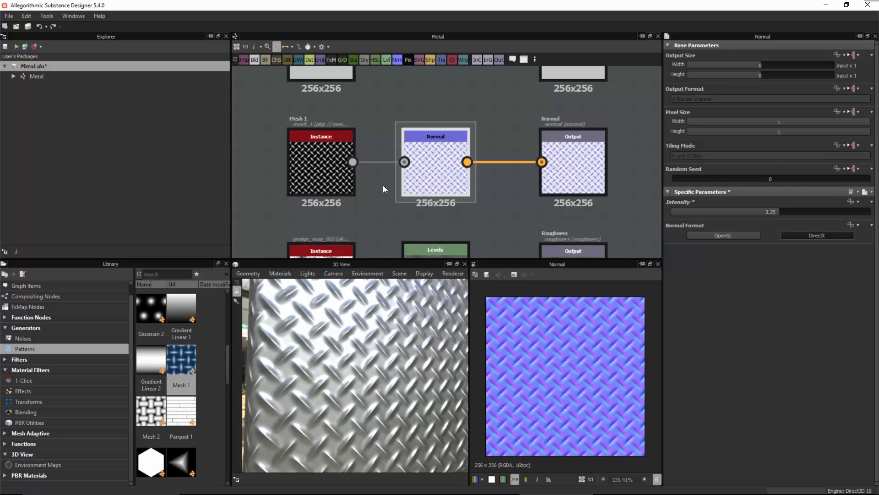
Move the Mesh 1 node further away from the Normal node to leave room for another node between them.
drag(337, 147, 277, 152)
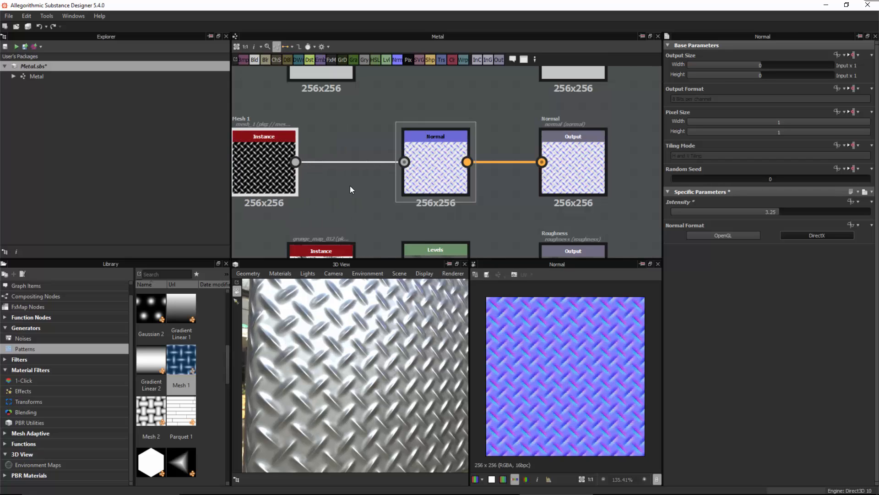
middle_drag(350, 186, 444, 186)
drag(331, 156, 307, 154)
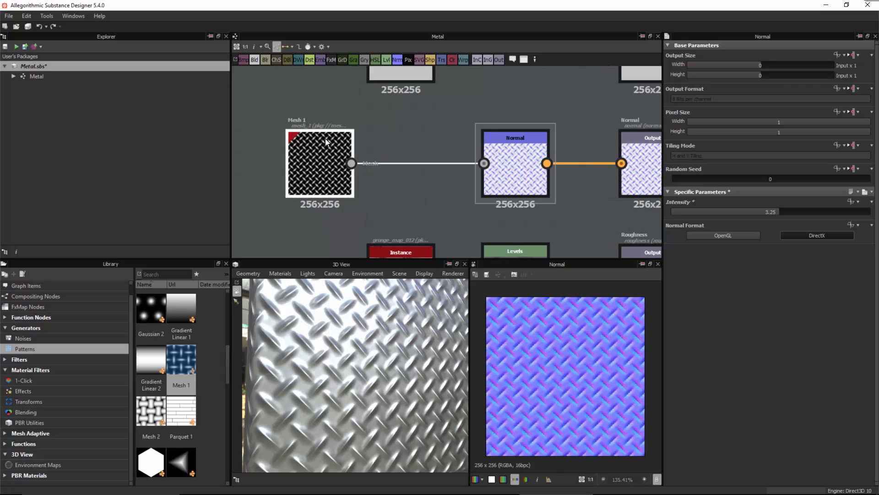
drag(396, 131, 423, 191)
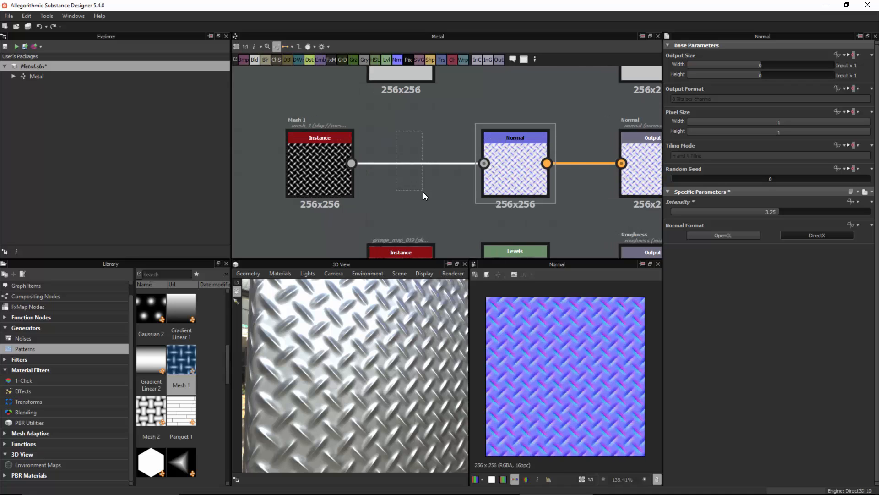
Insert a Levels node between Mesh 1 and Normal and pull its black and white input points inward to sharpen the tread pattern.
click(386, 59)
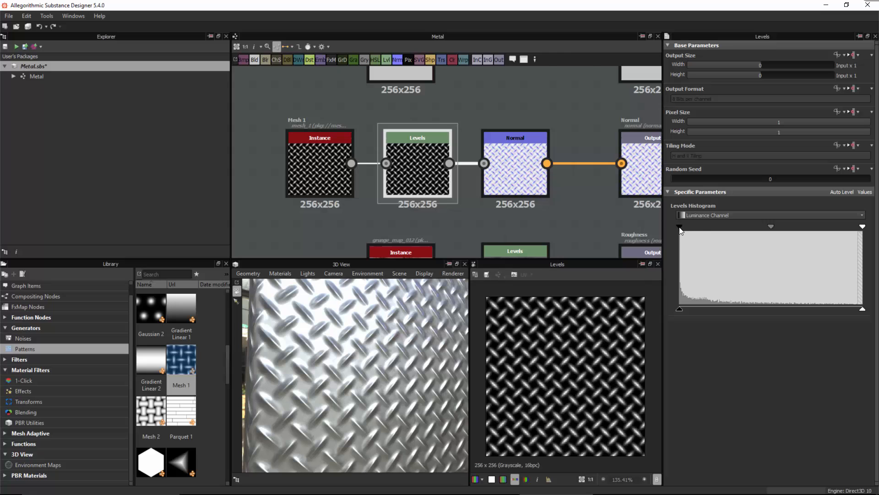
drag(680, 227, 708, 226)
drag(863, 226, 772, 226)
drag(708, 226, 749, 226)
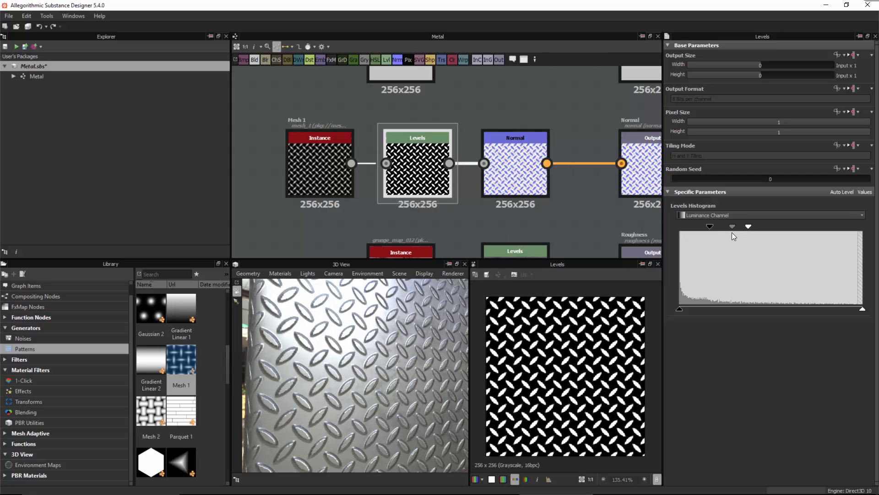
Check the tread pattern on the 3D cube from another angle and save the package.
drag(386, 417, 379, 364)
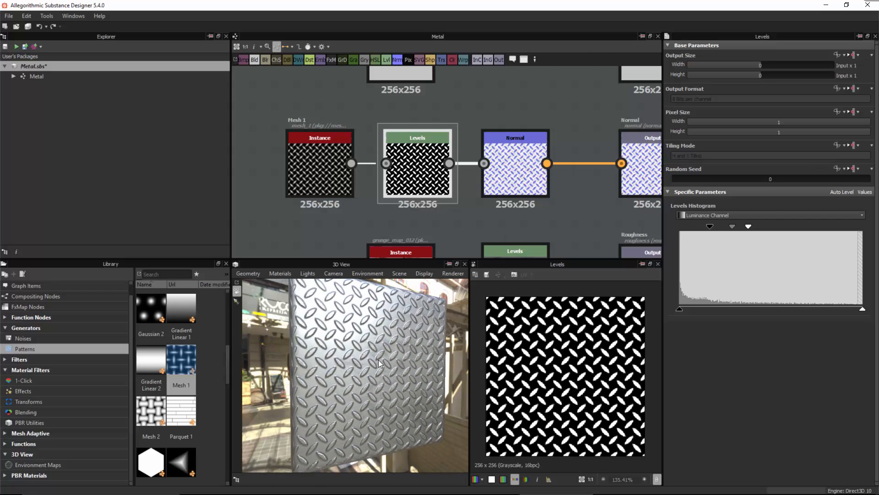
key(ctrl+s)
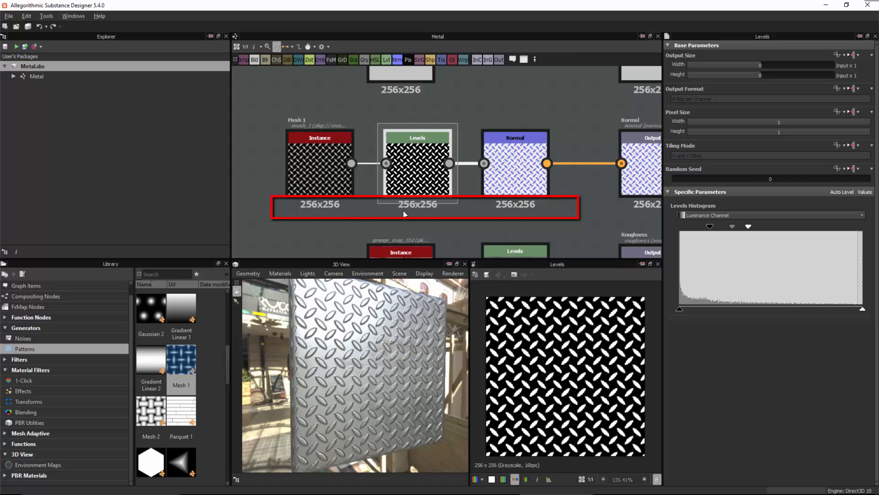
Hide the size labels beneath the graph's nodes and show them again.
scroll(587, 205, down, 3)
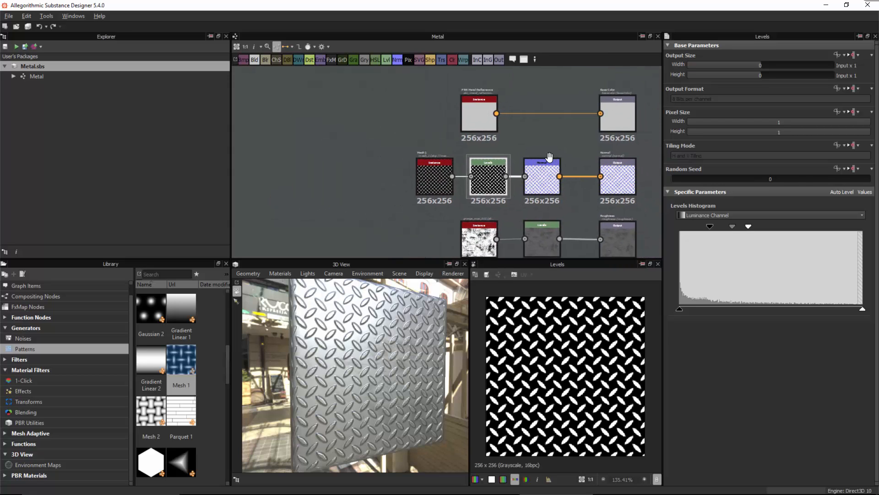
middle_drag(549, 158, 459, 114)
scroll(537, 177, down, 1)
middle_drag(579, 164, 565, 177)
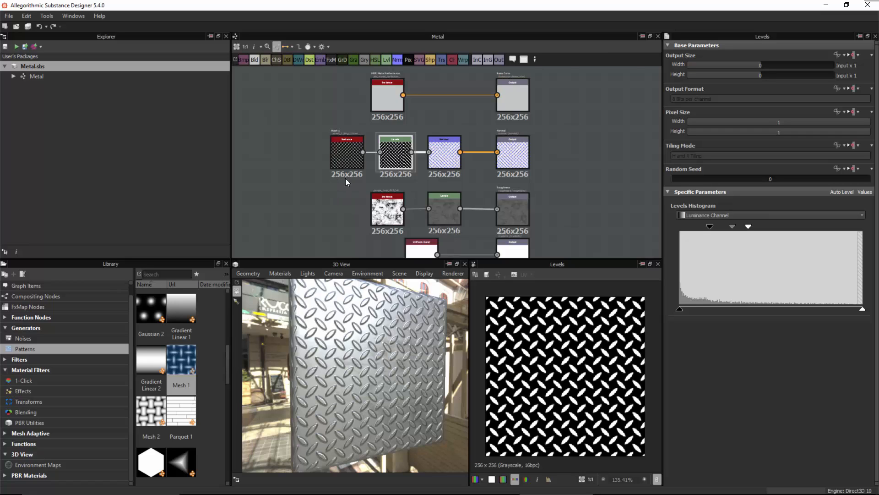
click(259, 47)
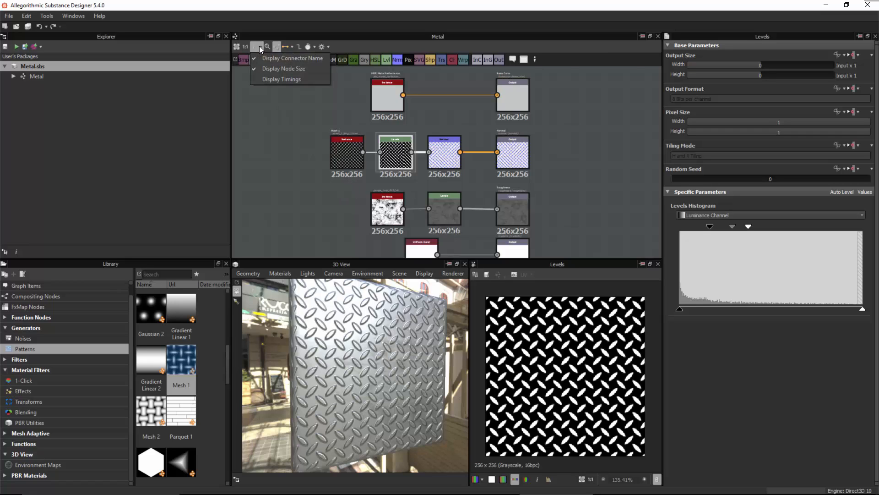
click(280, 70)
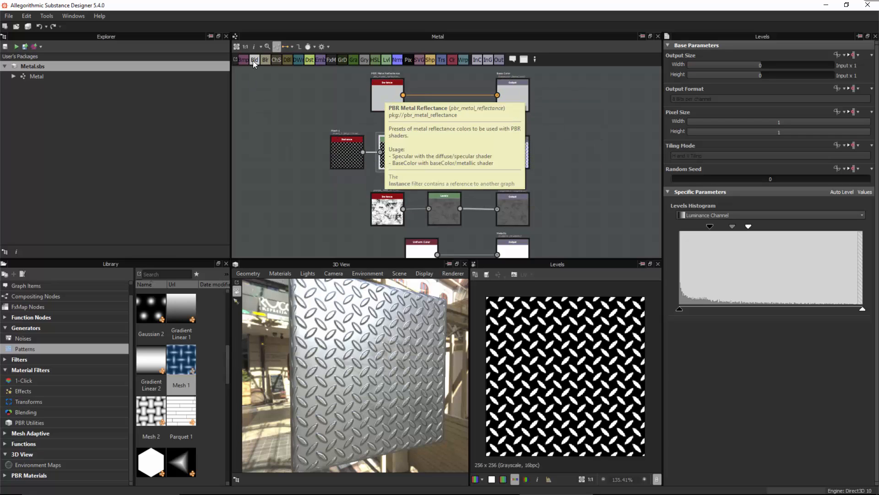
click(256, 46)
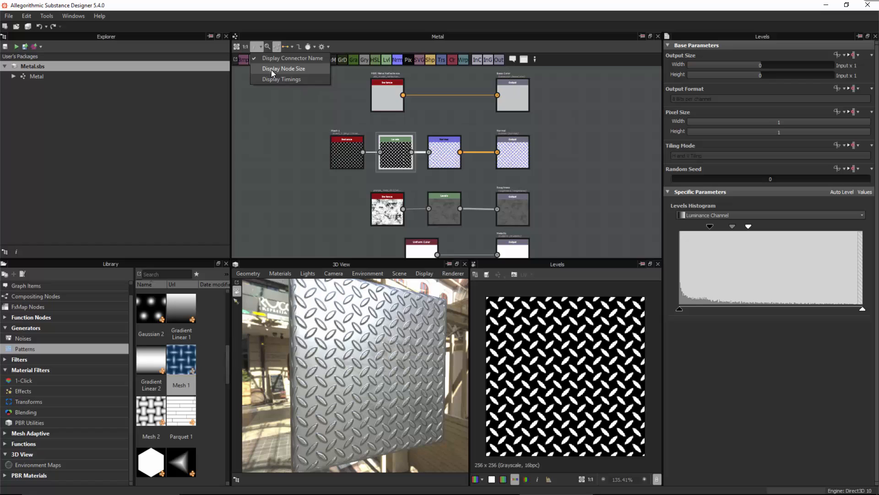
click(271, 69)
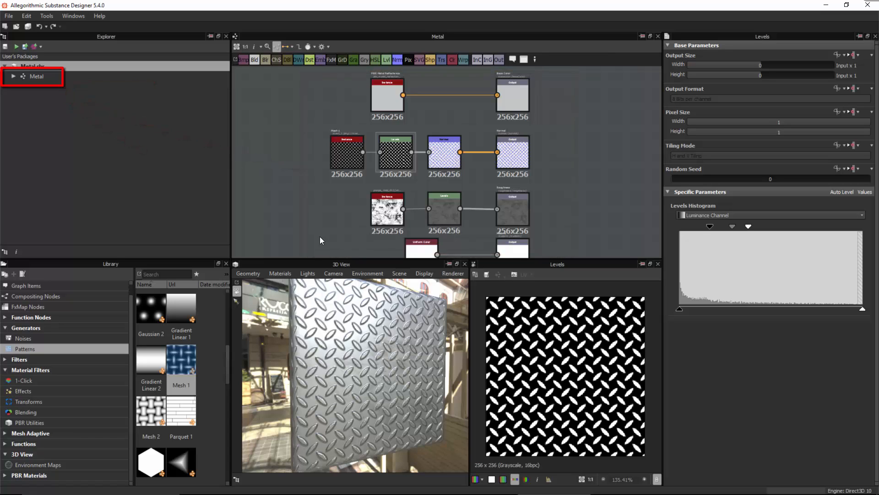
Bring up the Metal graph's own properties and examine the inheritance options for its Output Size.
mouse_move(284, 70)
mouse_down()
mouse_move(261, 105)
mouse_move(309, 91)
mouse_up()
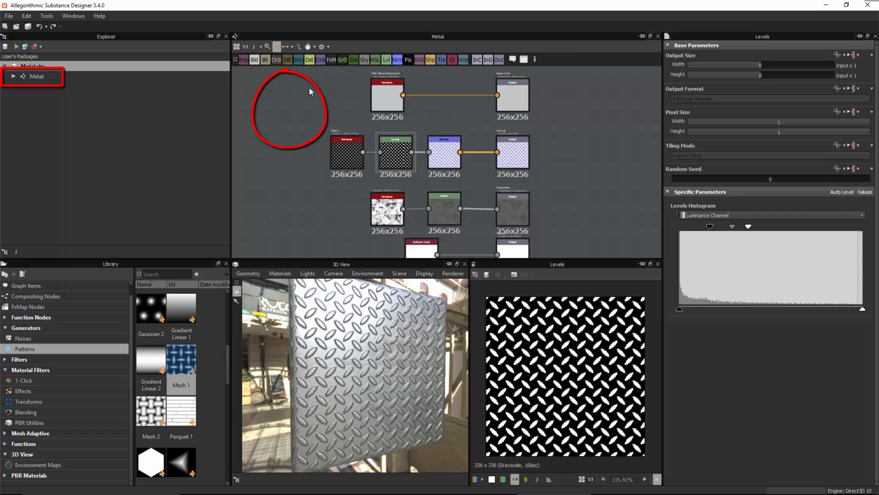
click(295, 112)
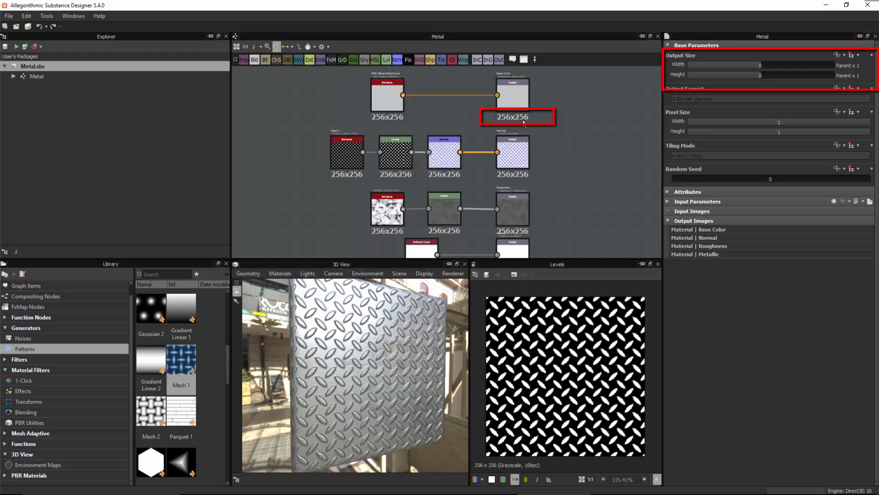
click(858, 56)
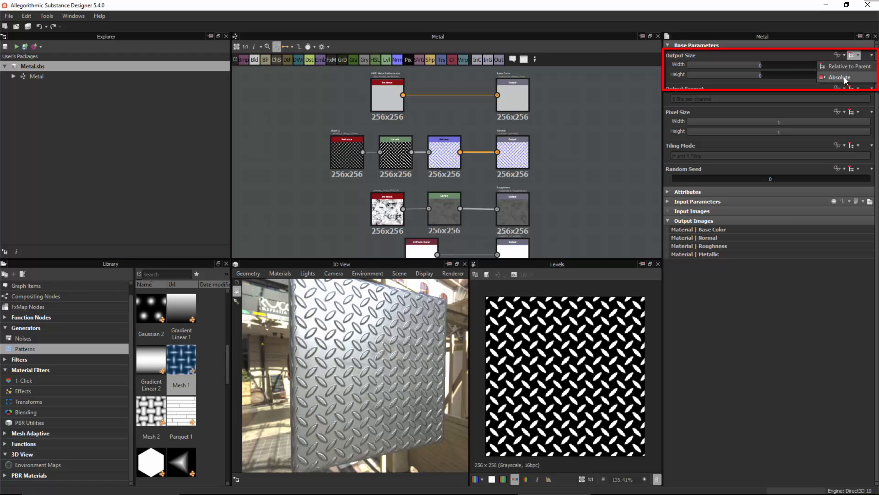
click(804, 54)
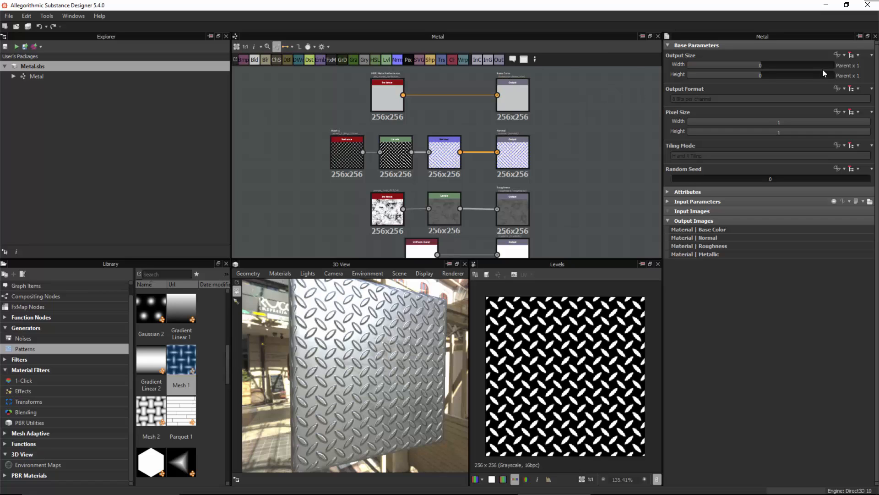
click(856, 55)
click(858, 66)
click(853, 55)
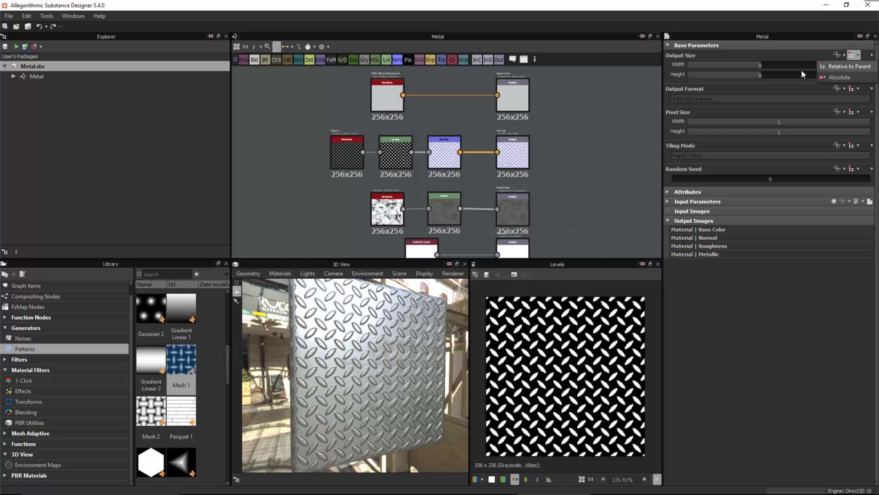
click(630, 92)
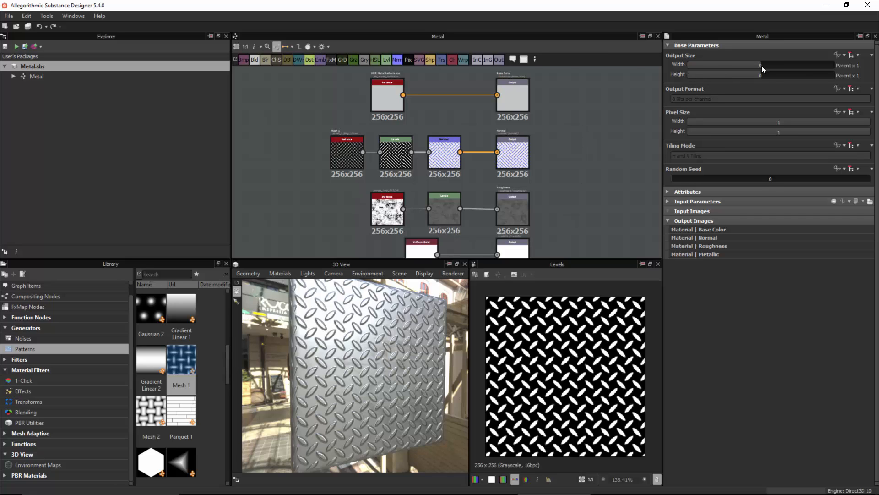
Try relative Output Size values of 1 and 2 on the Metal graph and return both dimensions to 0.
drag(762, 69, 765, 65)
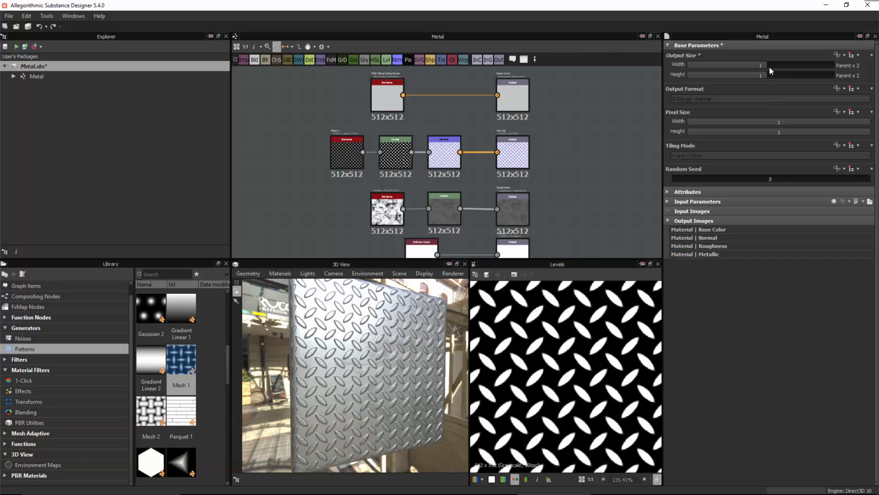
drag(767, 65, 771, 66)
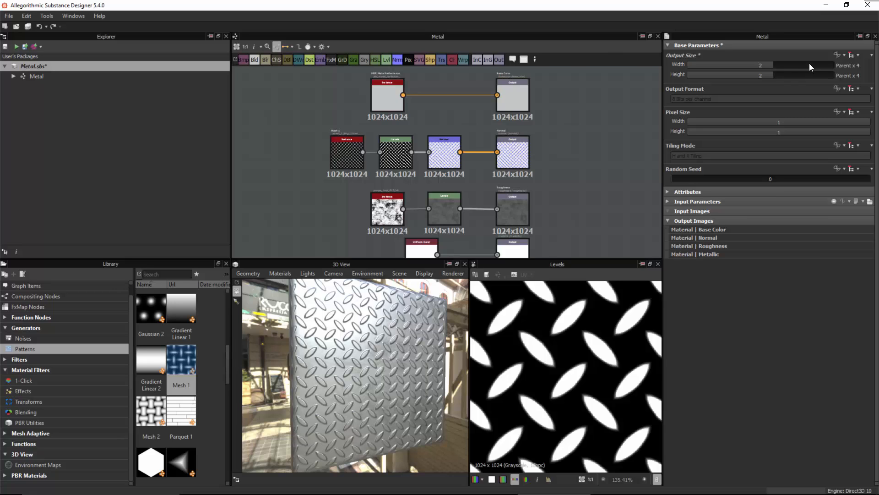
click(854, 55)
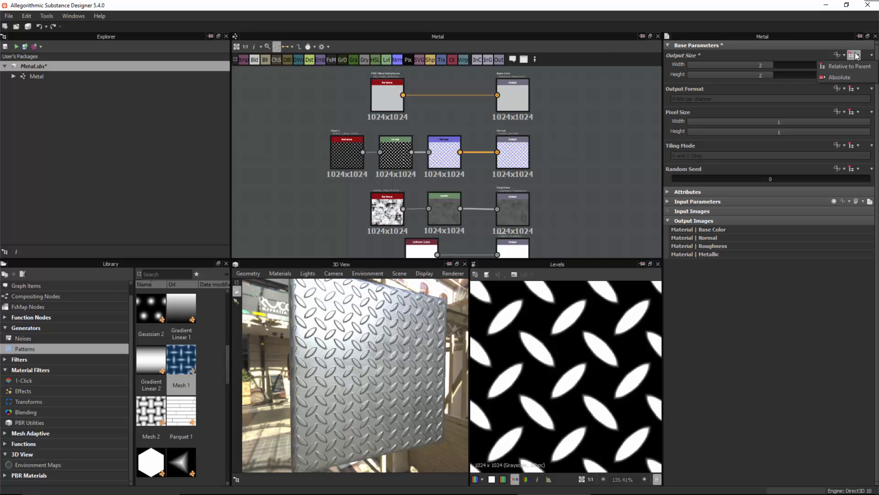
click(855, 54)
drag(765, 66, 759, 76)
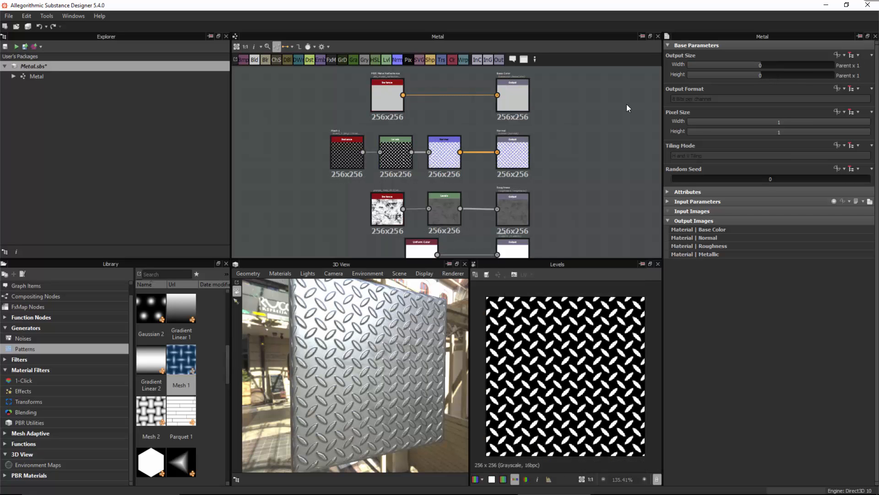
Switch the Metal graph's Output Size to Absolute and raise width and height together to 10 (1024 px).
click(855, 54)
click(837, 75)
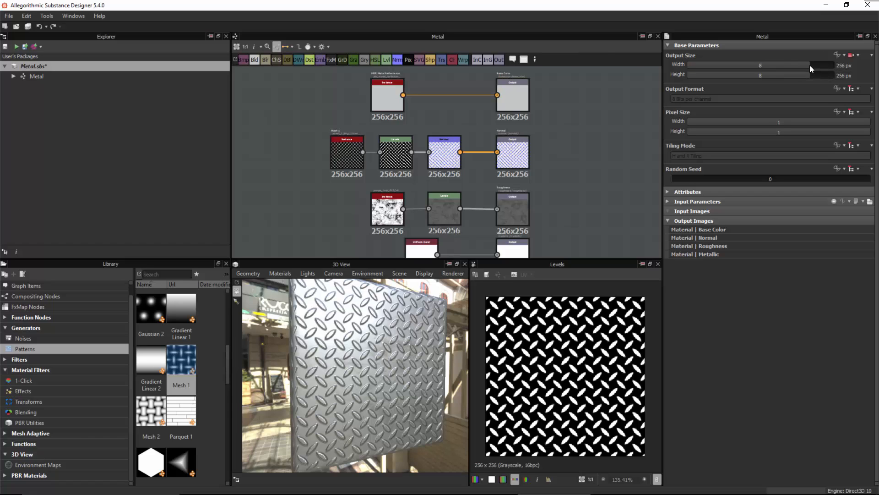
drag(810, 65, 823, 76)
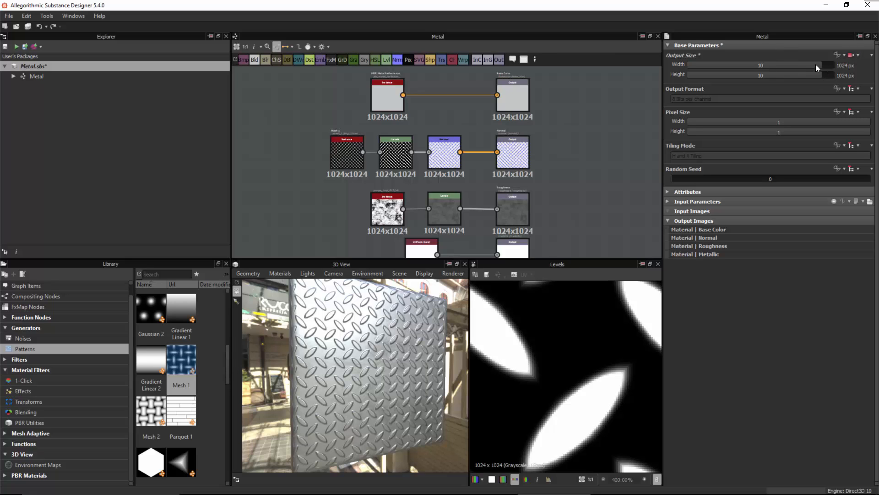
Try non-square absolute sizes by lowering only the graph's width to 1 and 4, and restore the width to 10.
drag(815, 64, 764, 65)
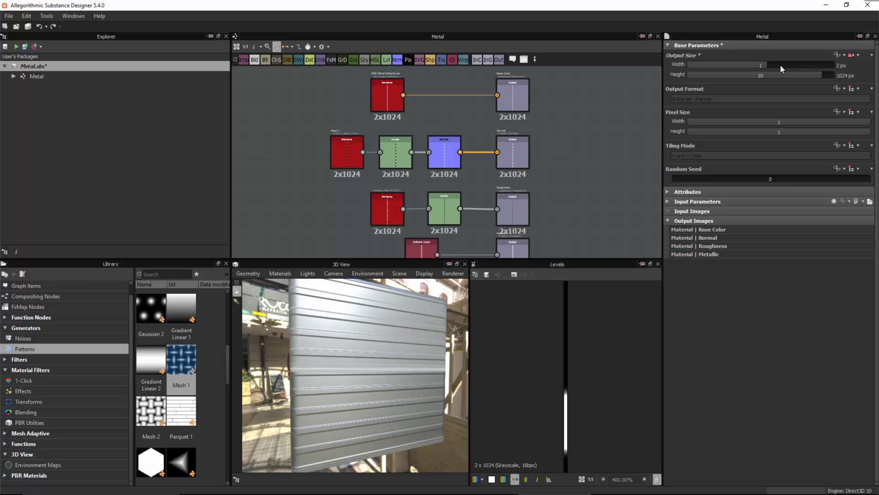
drag(766, 65, 786, 67)
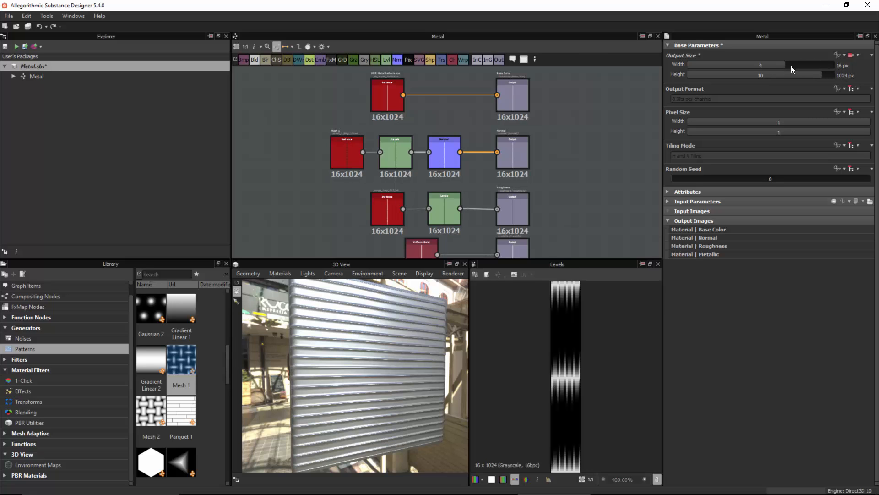
drag(791, 65, 823, 68)
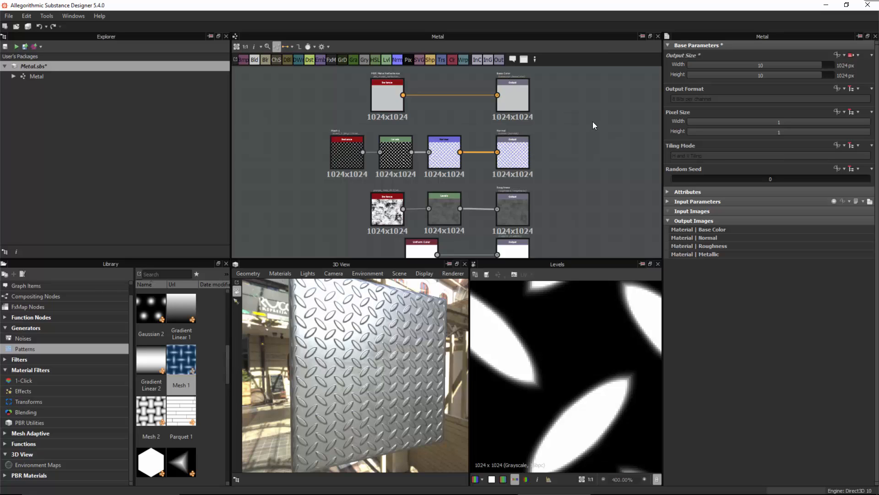
Return the Metal graph's Output Size to Relative to Parent.
click(858, 55)
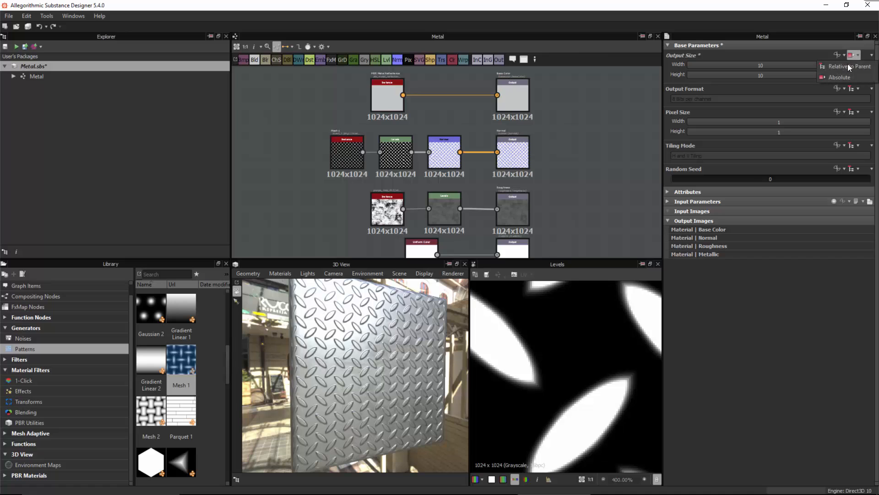
click(847, 68)
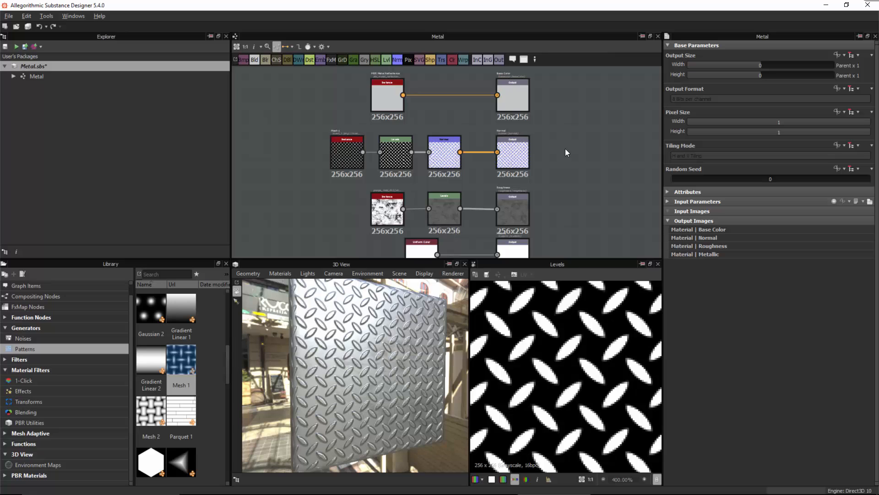
Make the Metal graph's Output Size Absolute at 1024 x 1024 px, with width and height at 10.
click(854, 55)
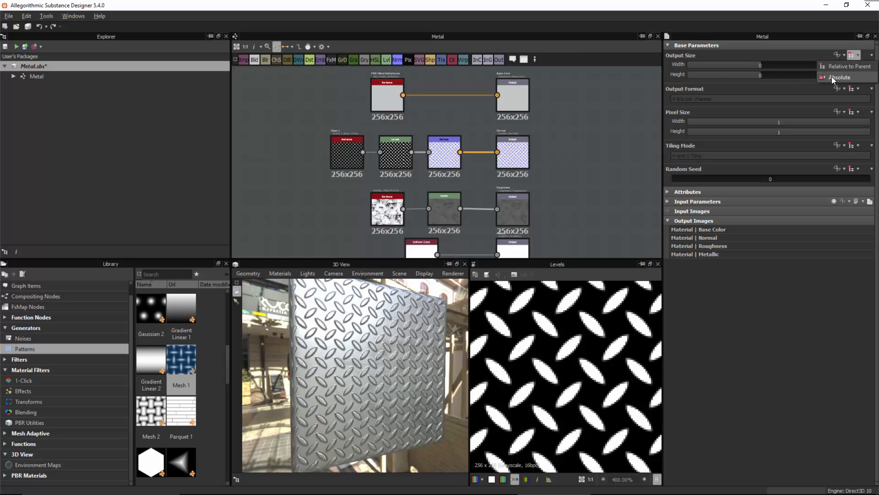
click(832, 76)
click(824, 66)
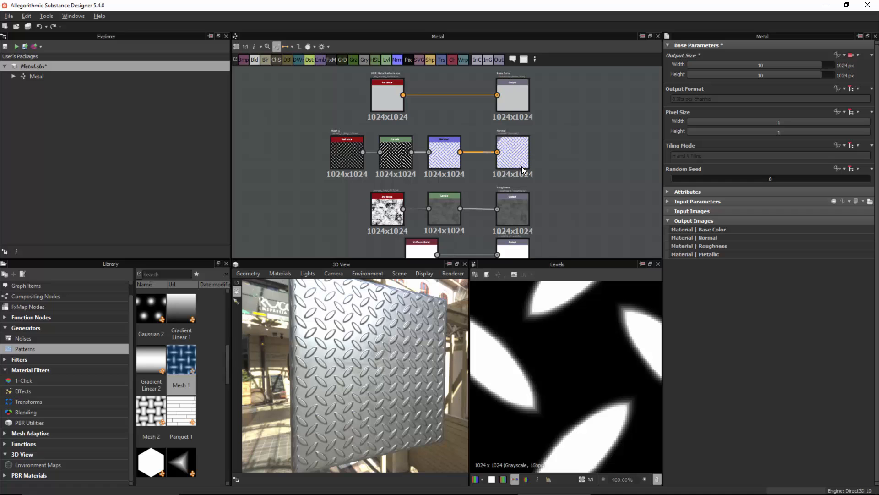
Set the Mesh 1 node's Output Size inheritance to Absolute, giving it a fixed 256 x 256 px size.
click(345, 153)
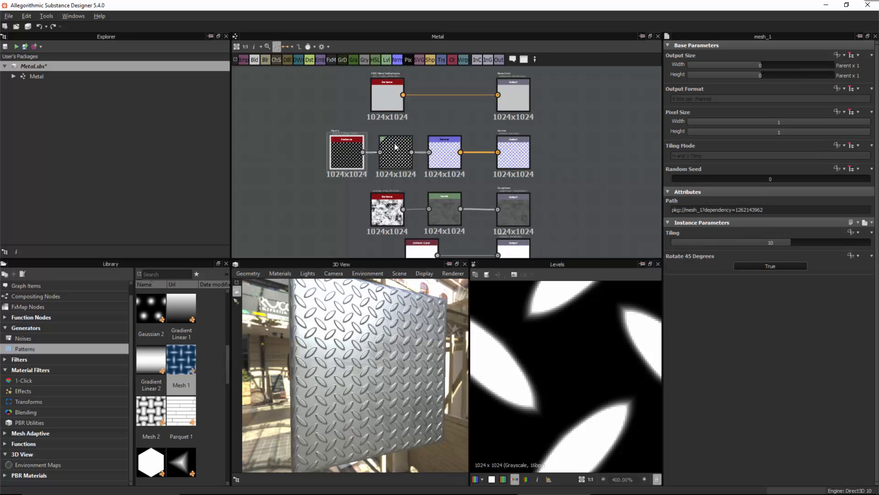
scroll(411, 167, up, 2)
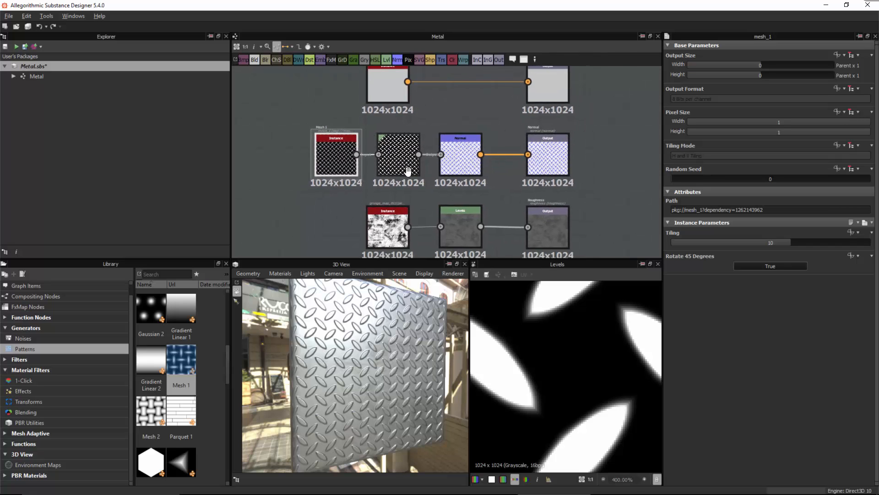
middle_drag(407, 171, 407, 164)
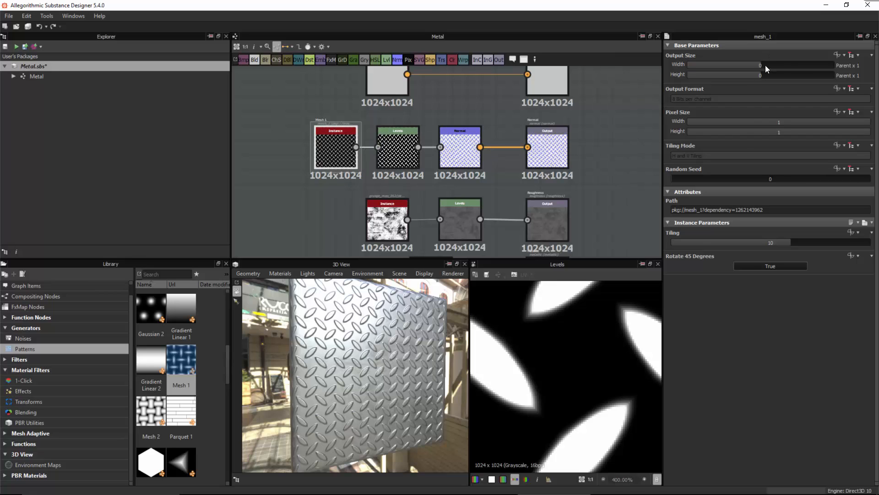
click(856, 56)
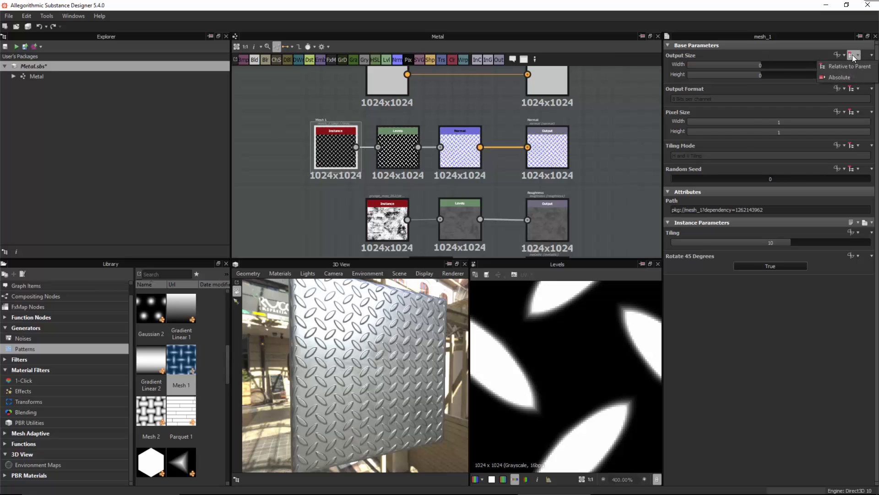
click(835, 77)
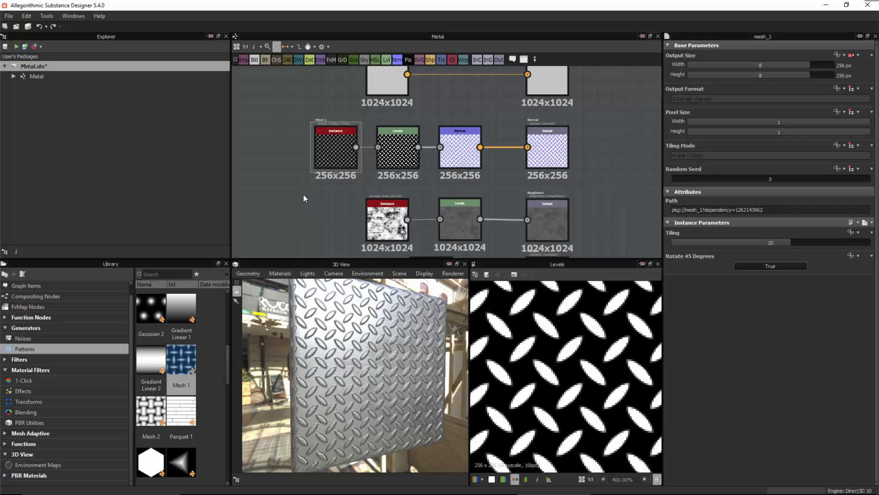
Examine the Output Size inheritance of the Levels, Mesh 1 and Normal nodes in the normal-map branch.
click(403, 146)
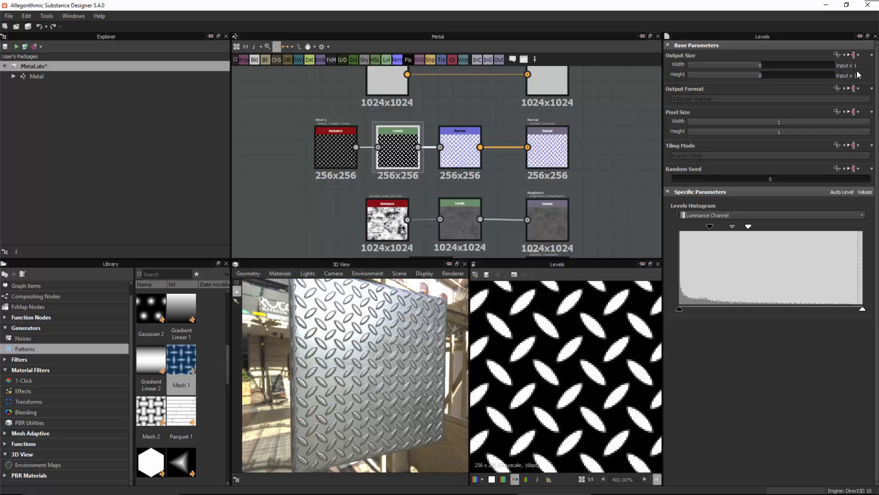
click(859, 56)
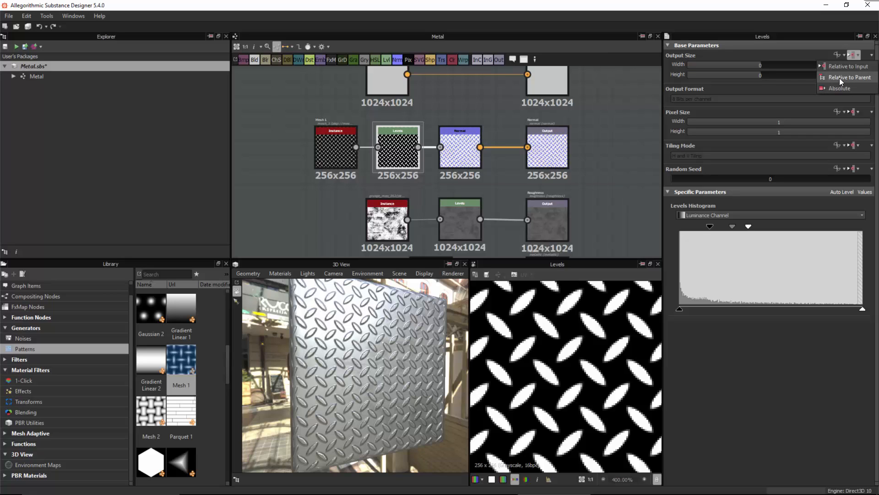
click(797, 53)
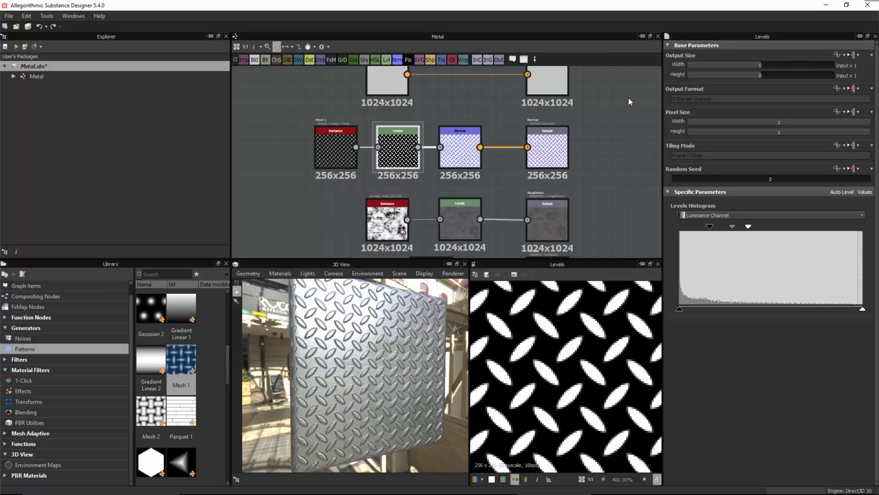
click(328, 140)
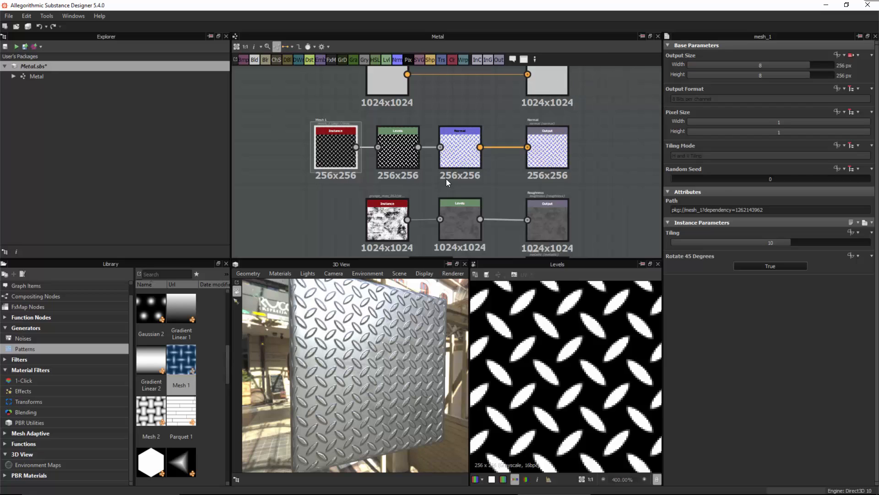
click(457, 148)
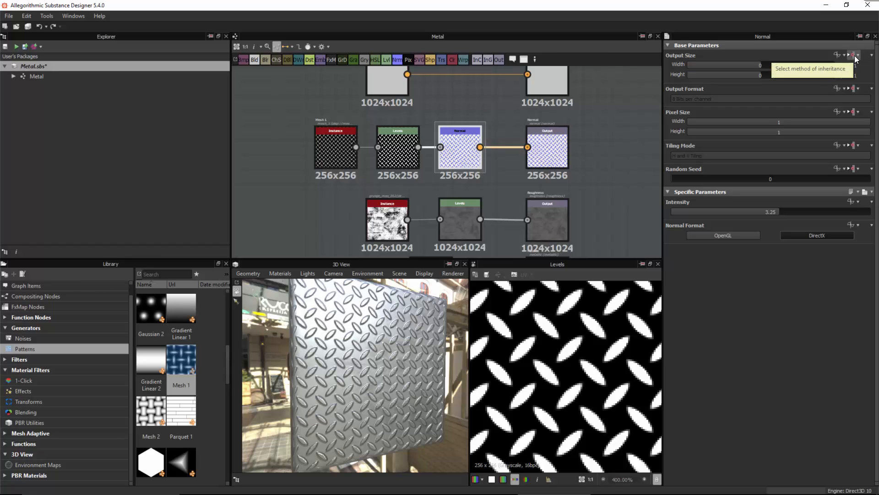
Preview the Mesh 1 pattern in the 2D view and set the adjacent Levels node's Output Size inheritance to Relative to Parent.
click(336, 151)
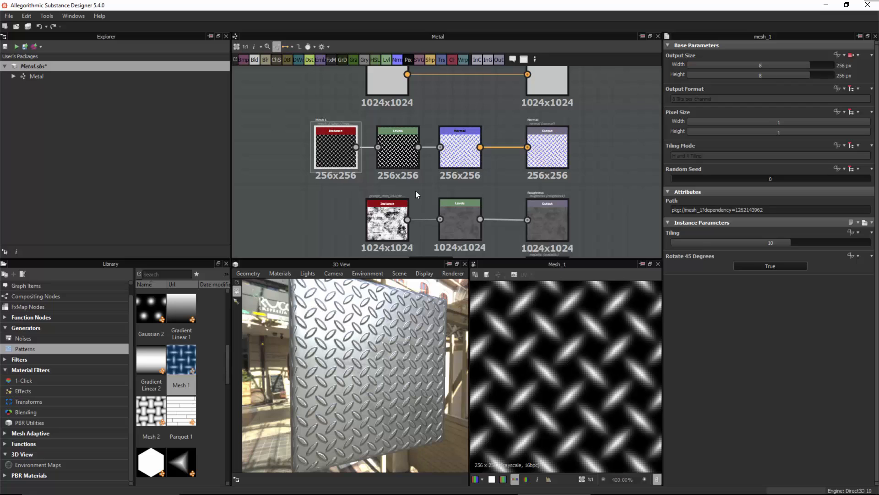
click(402, 149)
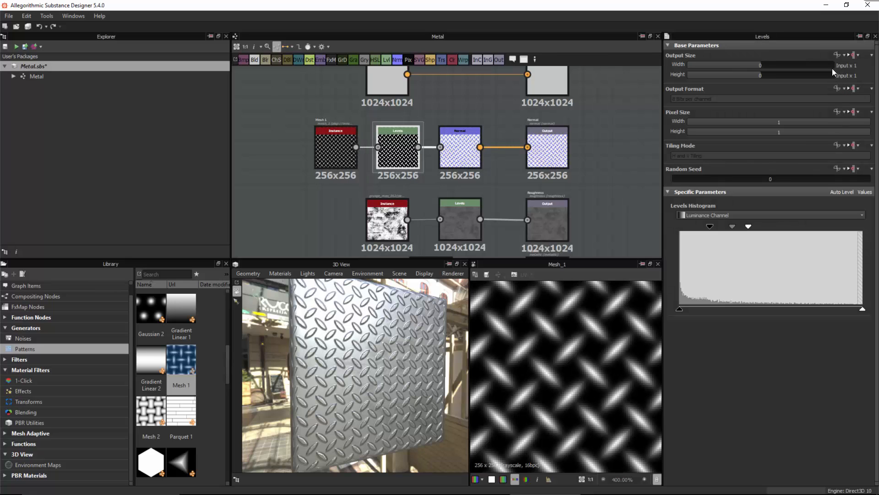
click(855, 55)
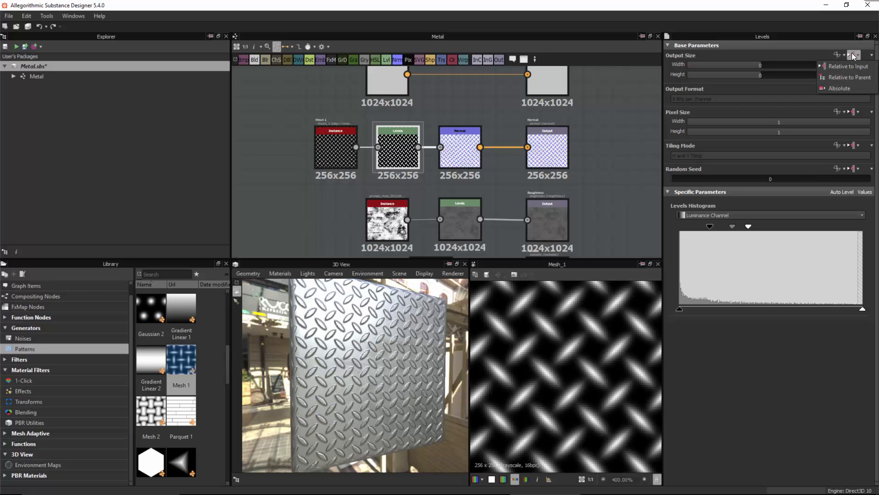
click(845, 77)
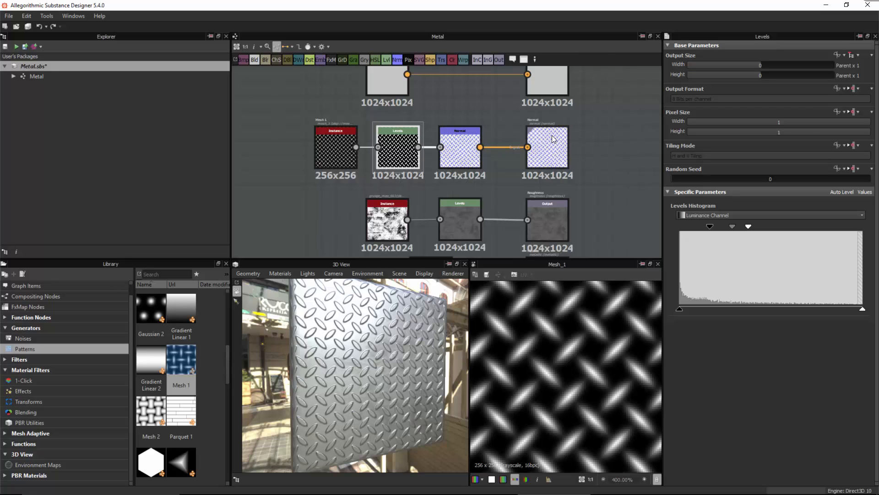
click(335, 146)
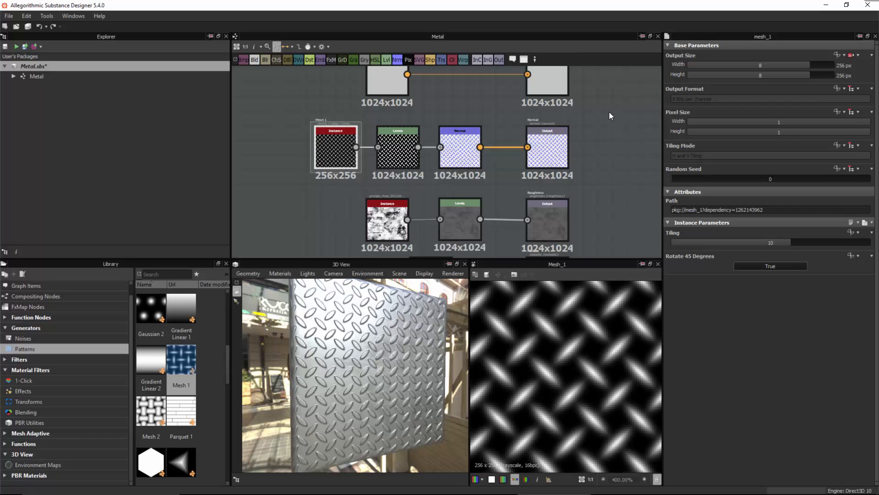
Make the Metal graph's Output Size Relative to Parent, with width and height at 3 (Parent x 8).
click(601, 103)
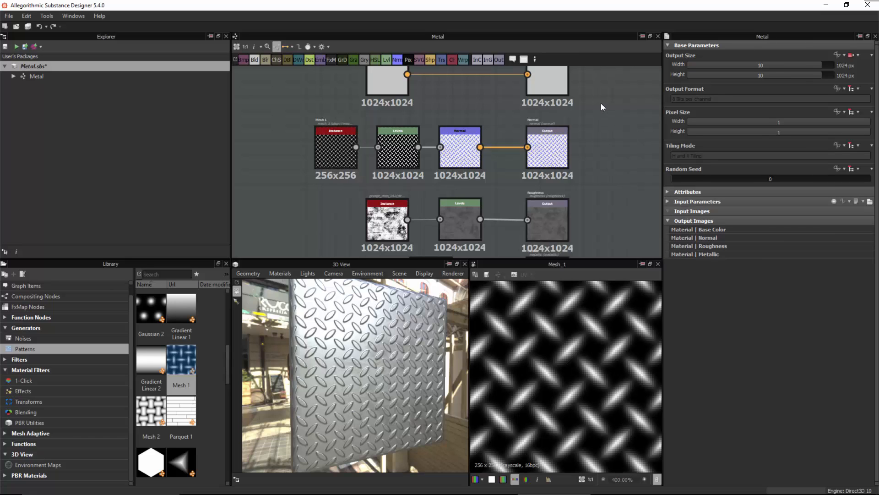
click(850, 56)
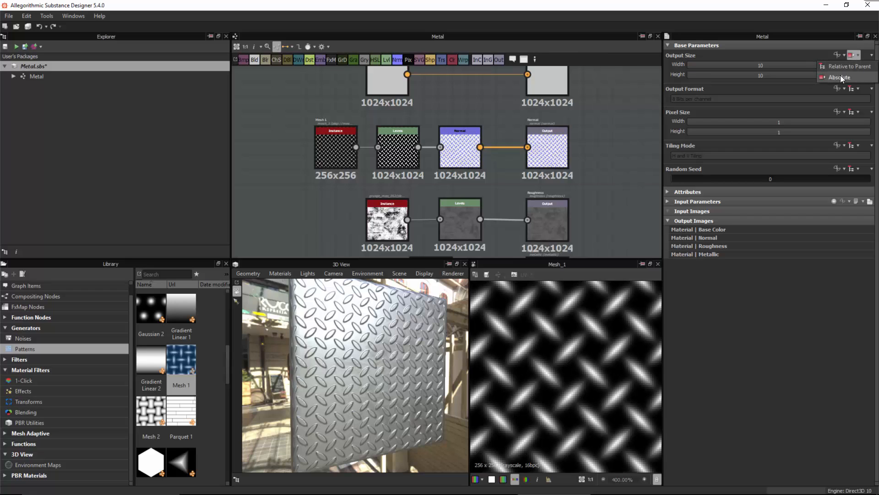
click(842, 69)
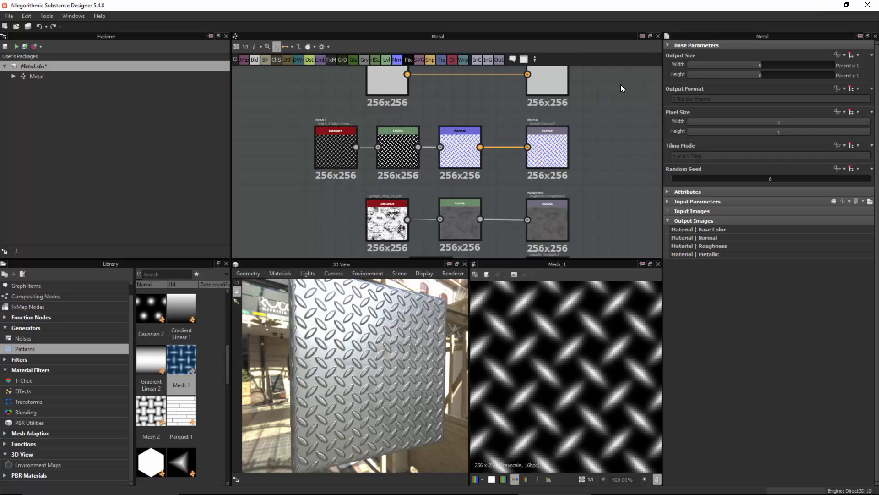
drag(768, 65, 779, 75)
click(771, 75)
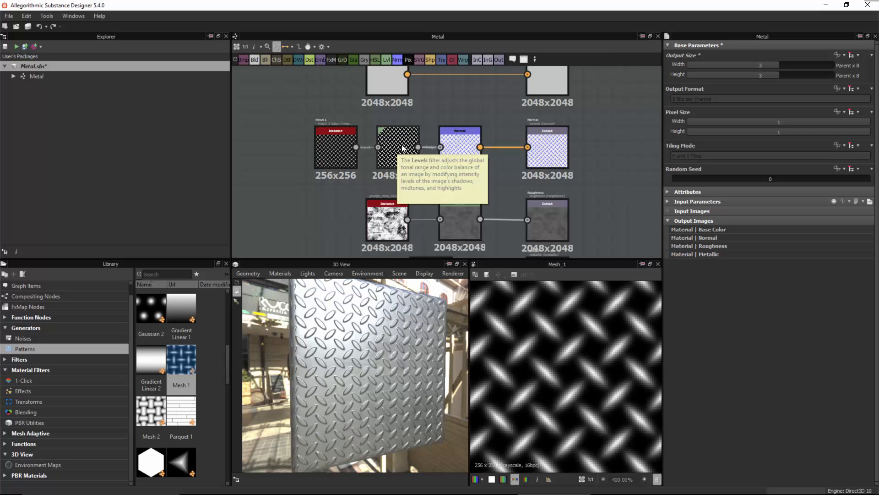
Review the Normal node's available Output Size inheritance methods without changing its setting.
click(447, 142)
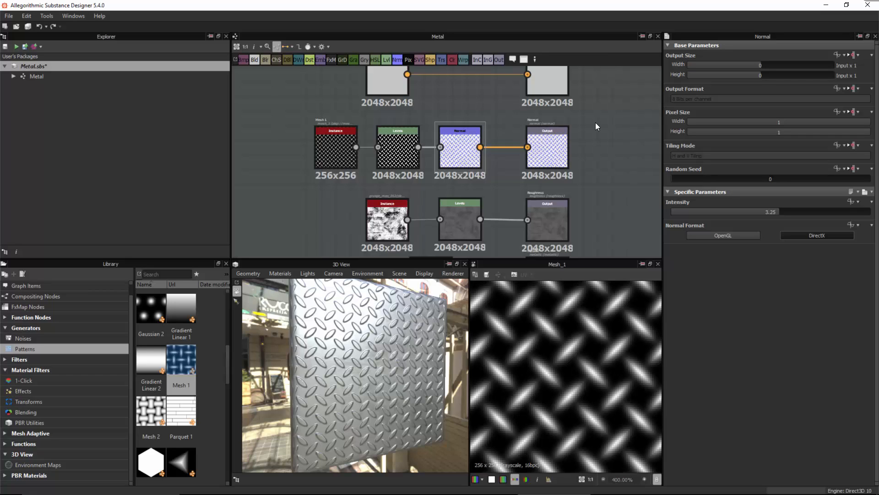
click(859, 56)
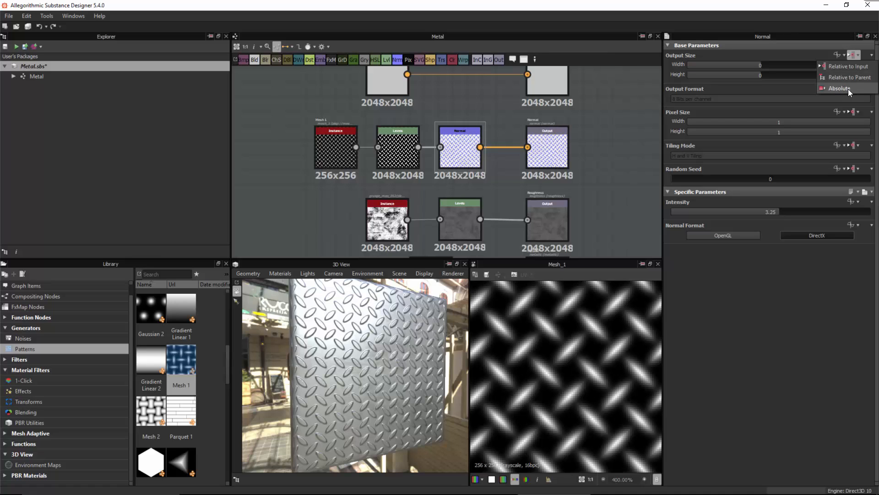
click(622, 130)
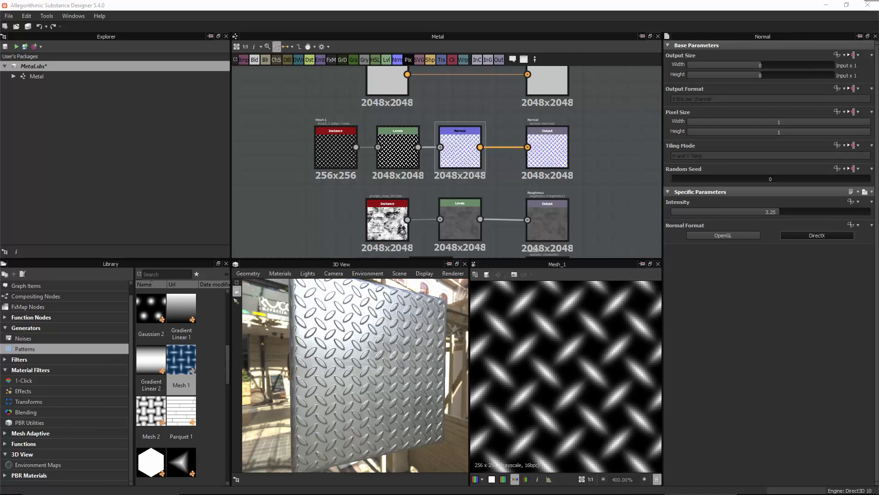